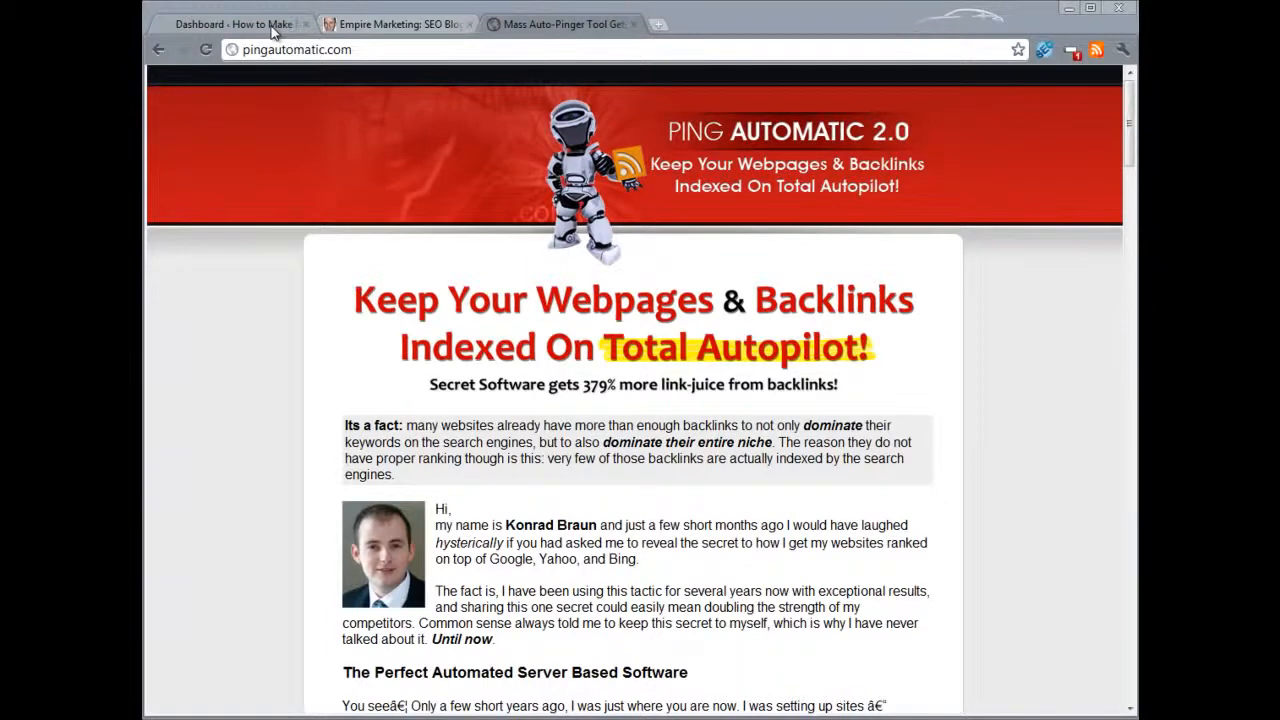
Switch to the WordPress dashboard and choose pingautomatic-plugin.zip from the Desktop as a new plugin to upload
click(273, 28)
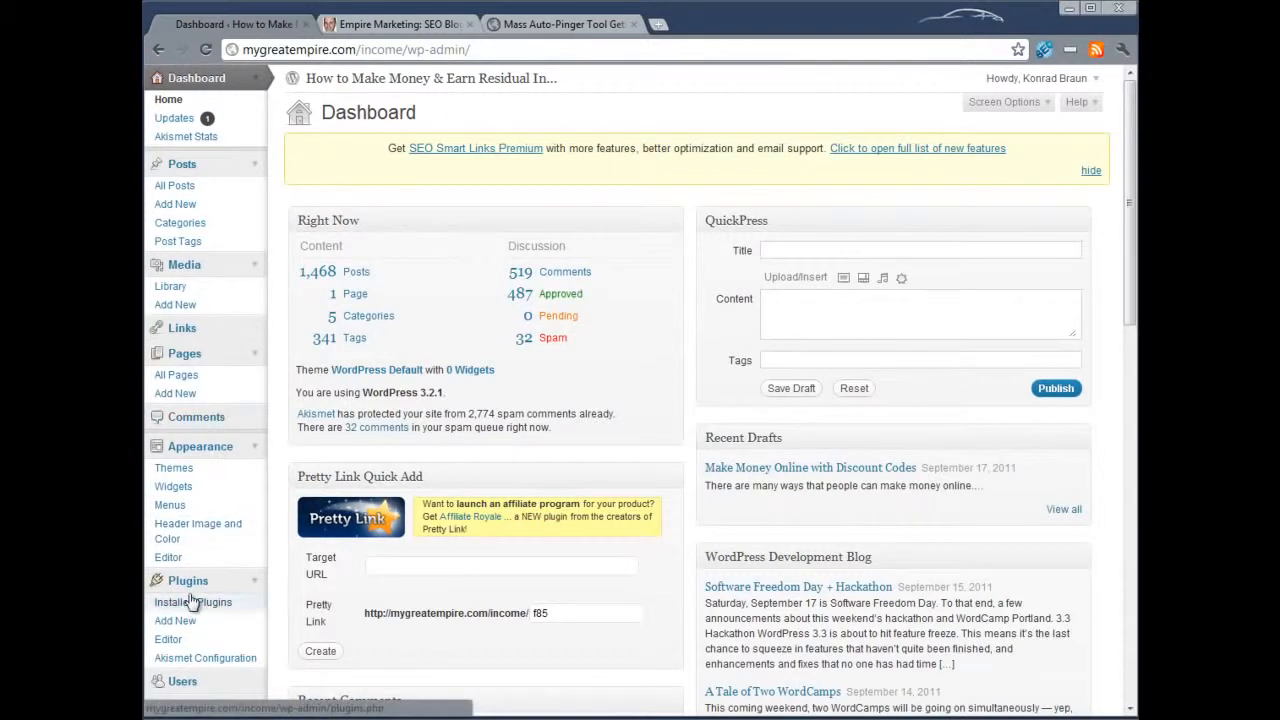
click(176, 621)
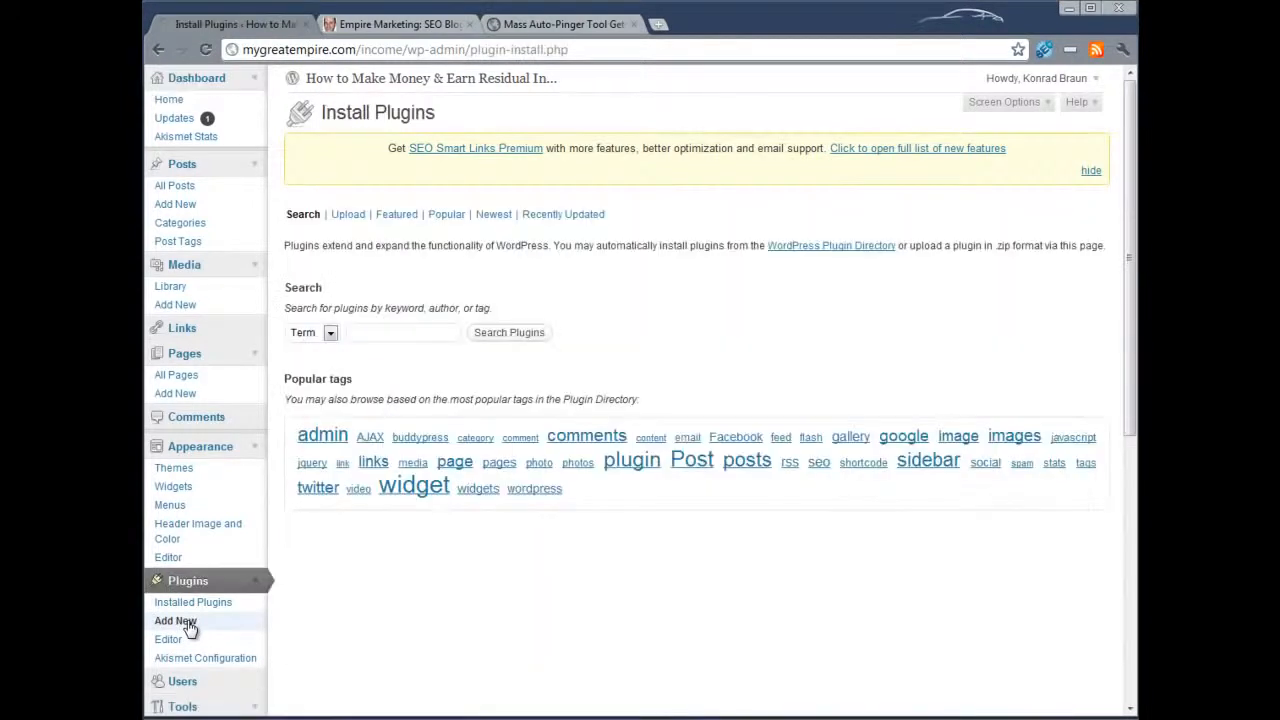
click(344, 216)
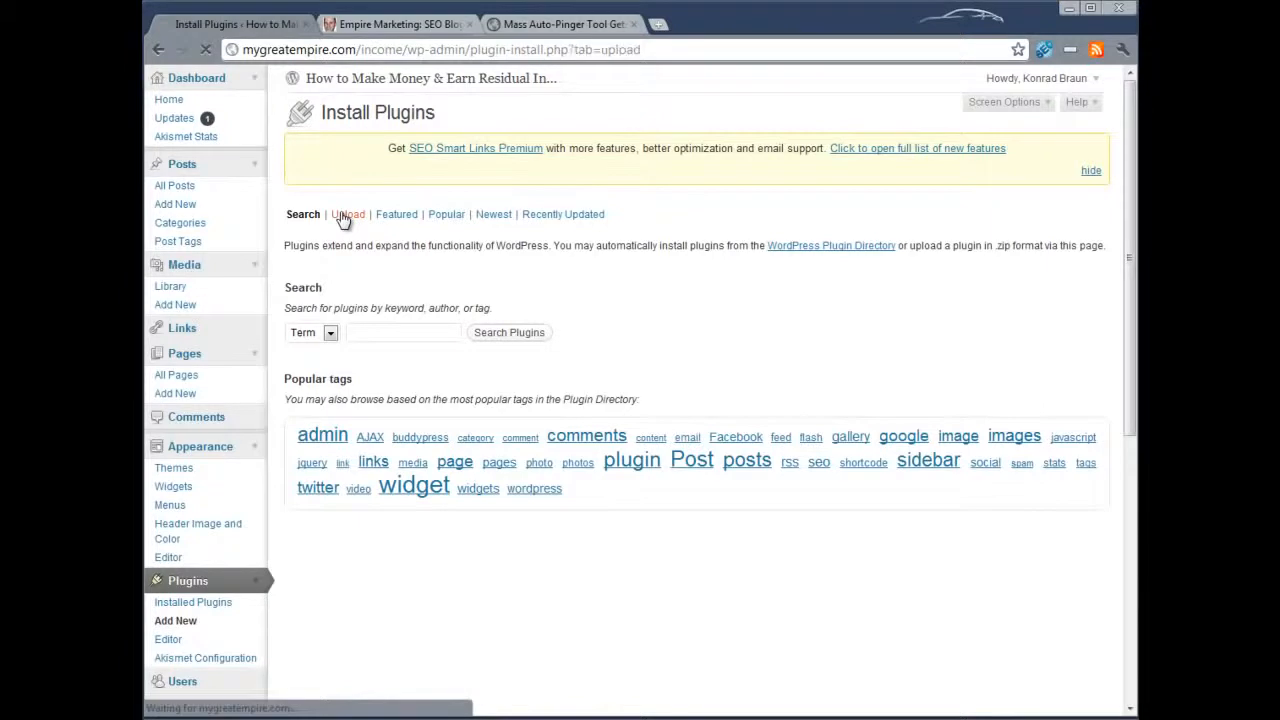
click(323, 311)
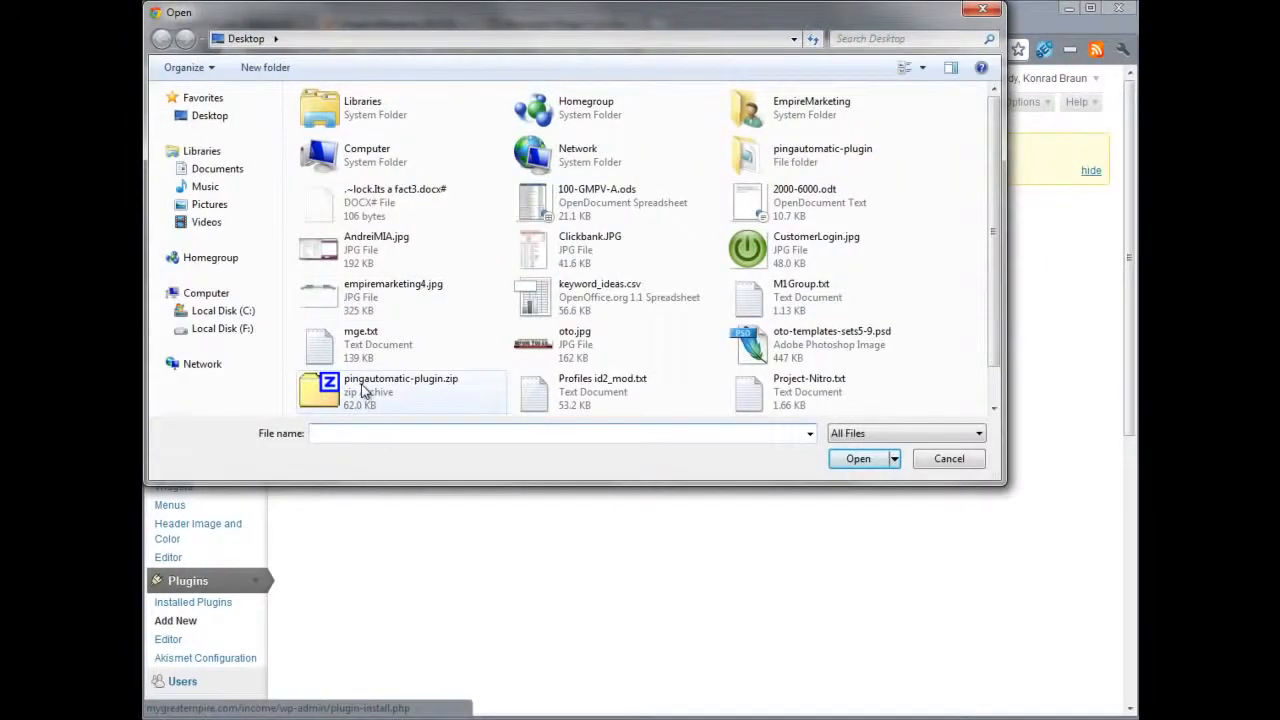
double_click(365, 392)
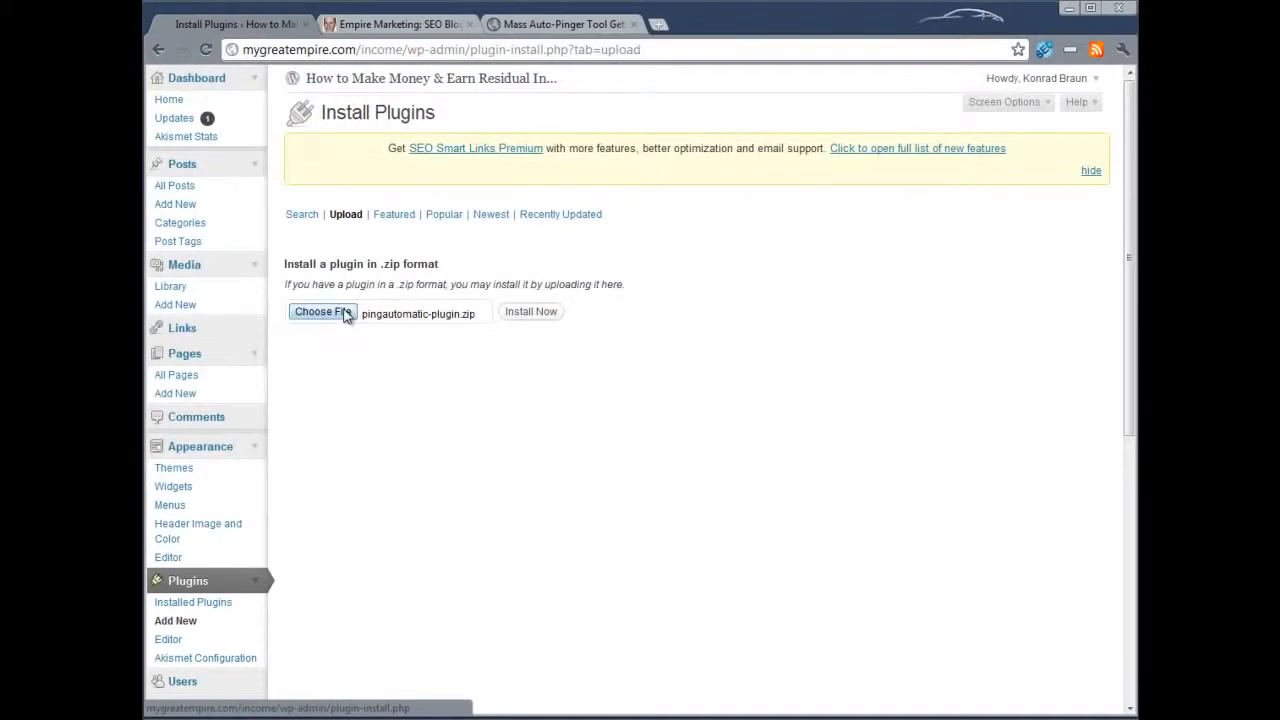
click(345, 313)
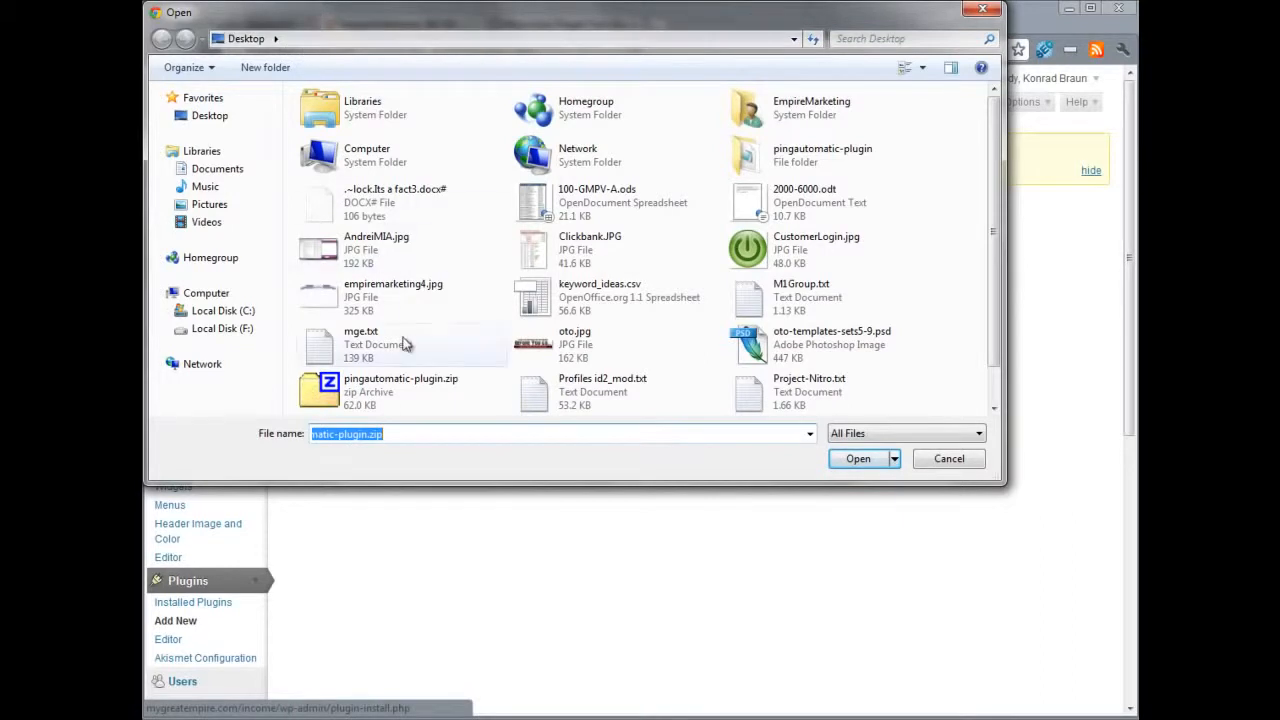
click(857, 458)
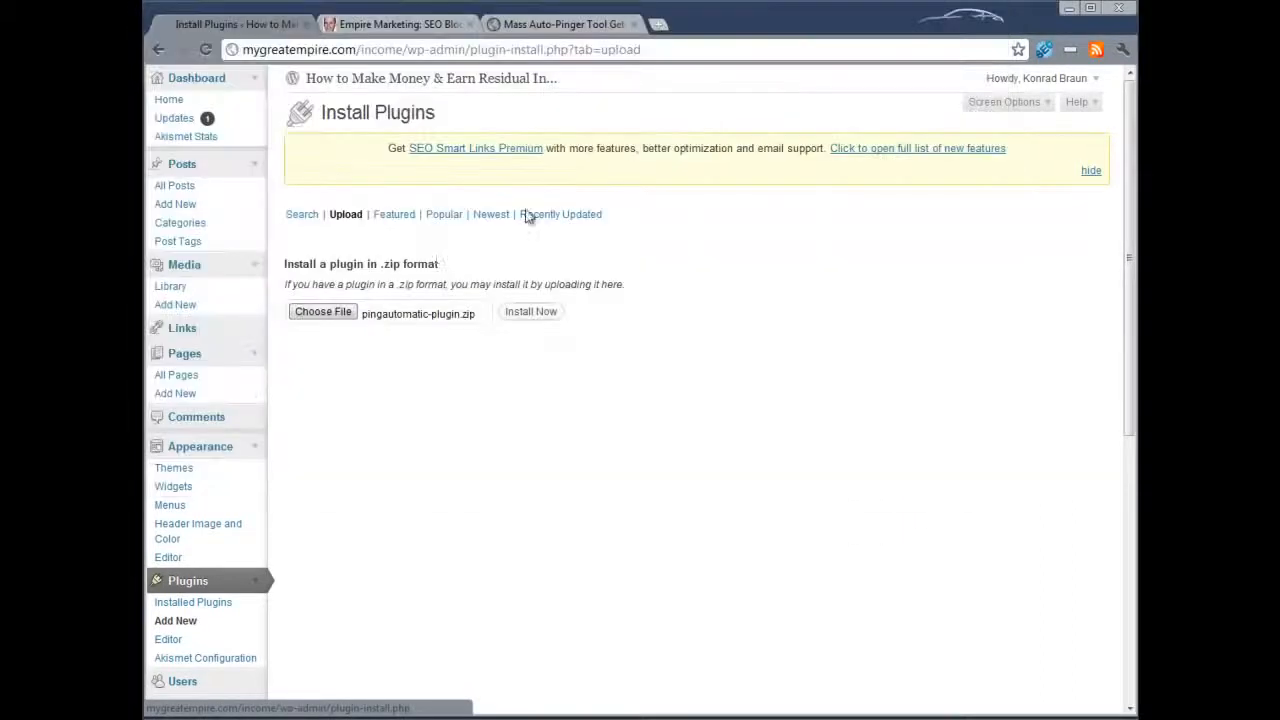
Install and activate the uploaded plugin, and locate PingAutomatic in the list of installed plugins
click(517, 318)
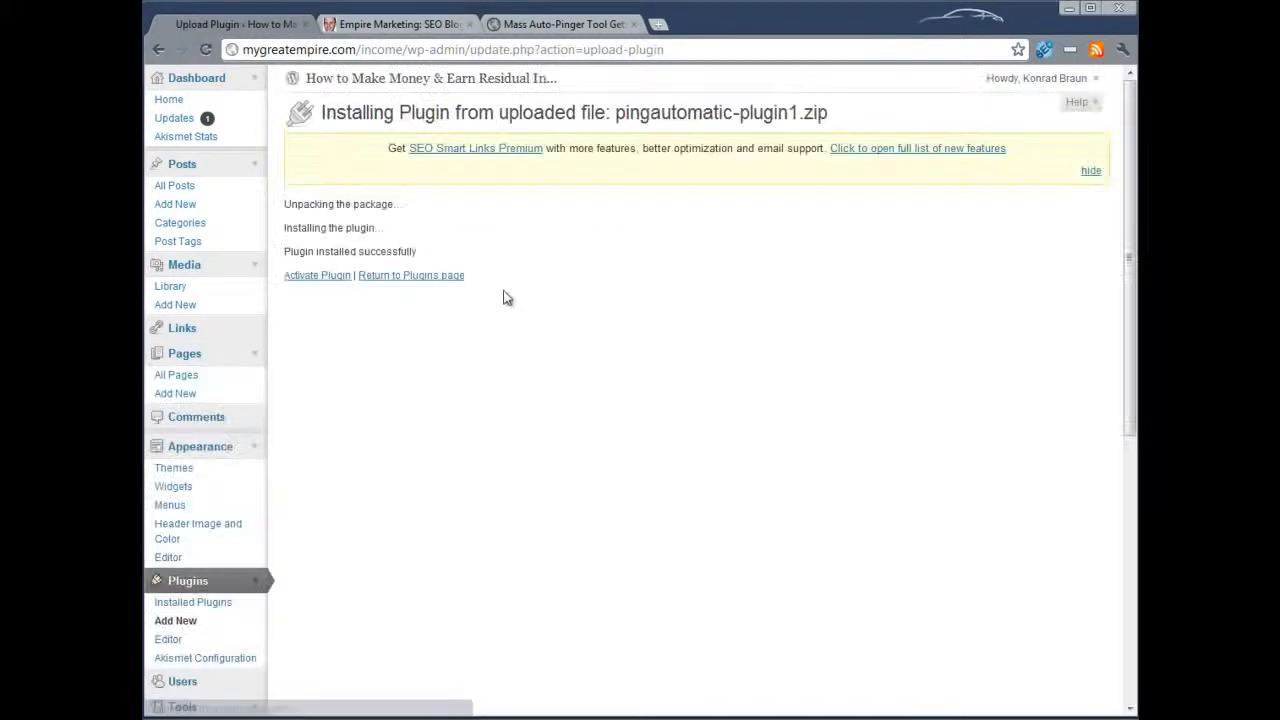
click(322, 283)
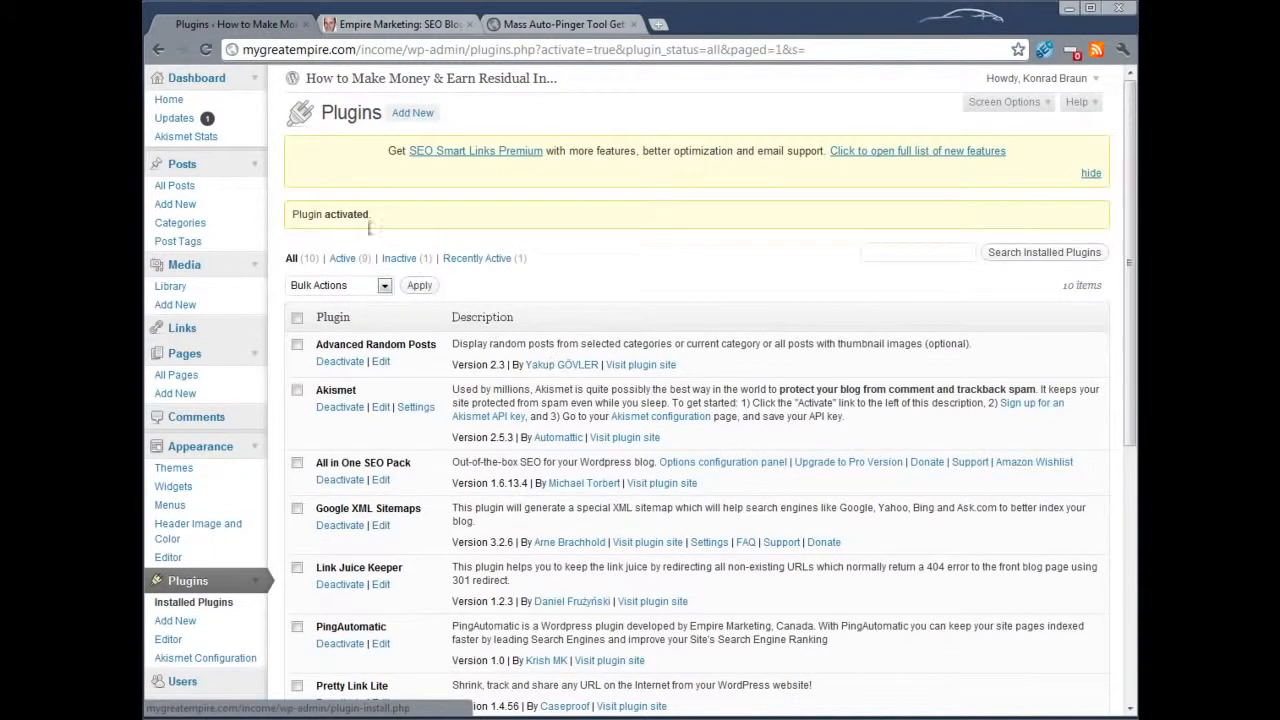
drag(292, 214, 371, 216)
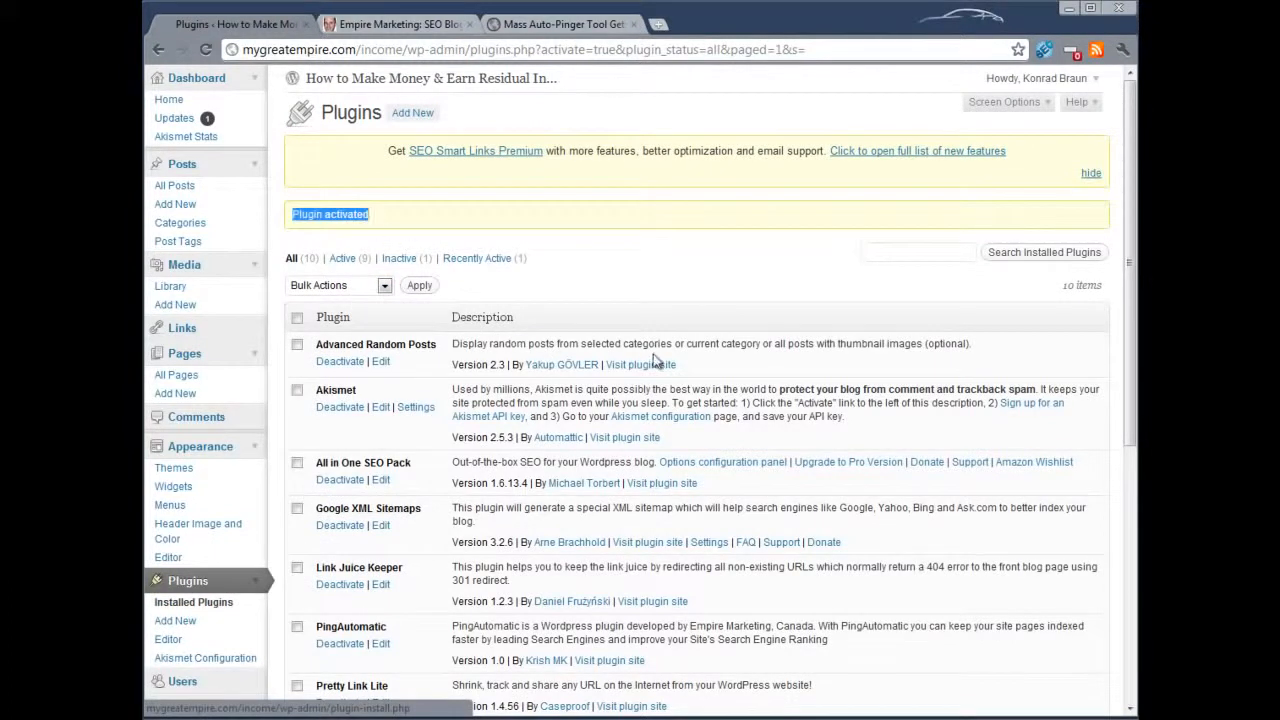
scroll(654, 362, down, 3)
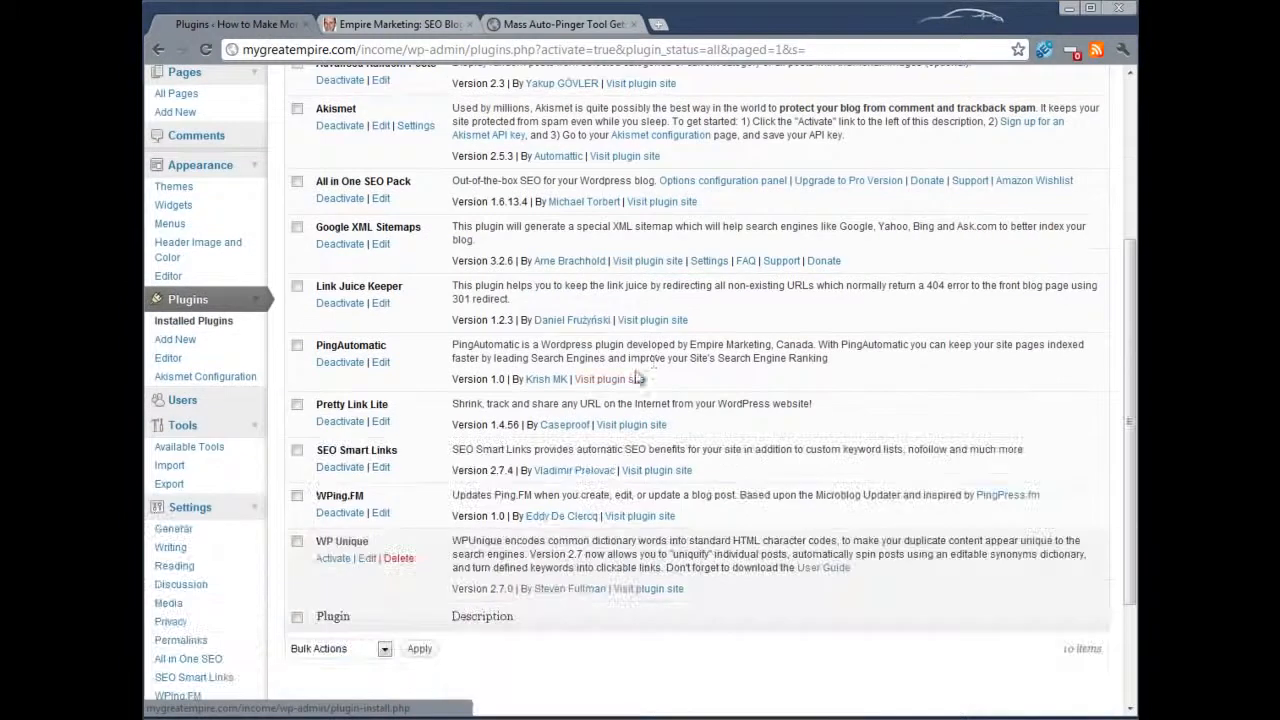
drag(320, 345, 422, 344)
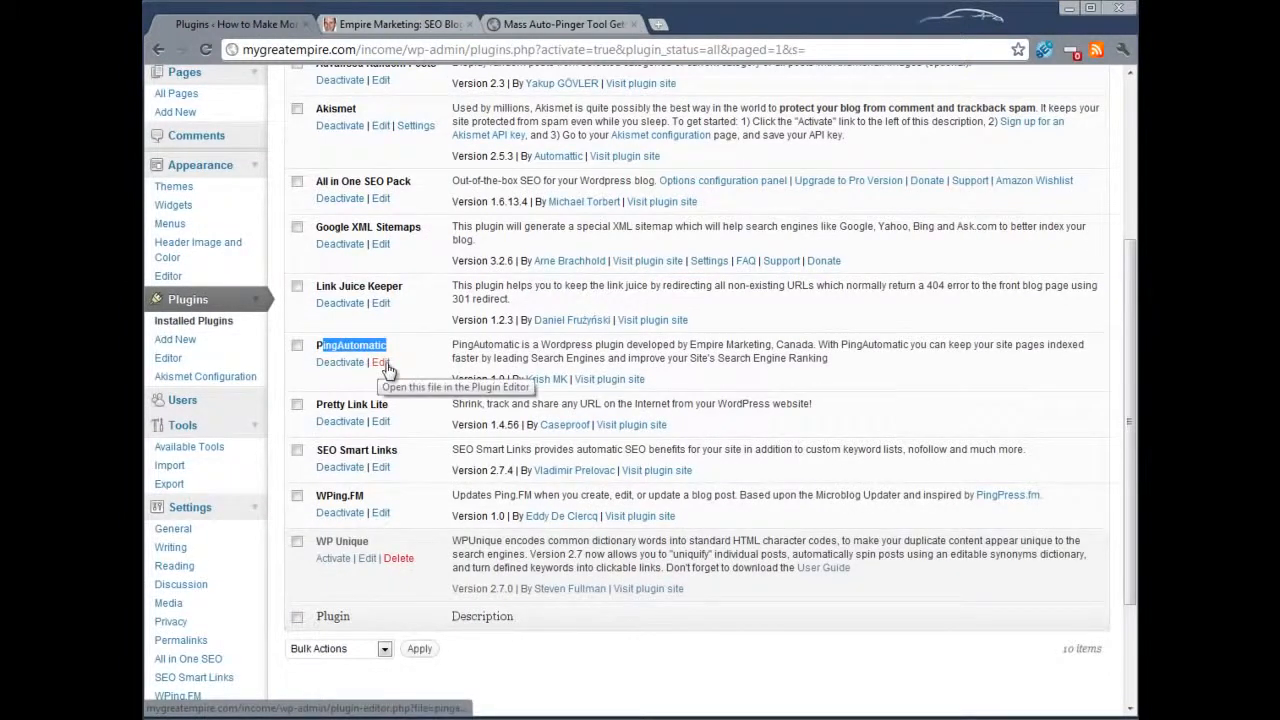
Open the PingAutomatic main page from the admin navigation and look through its welcome text
scroll(356, 366, down, 3)
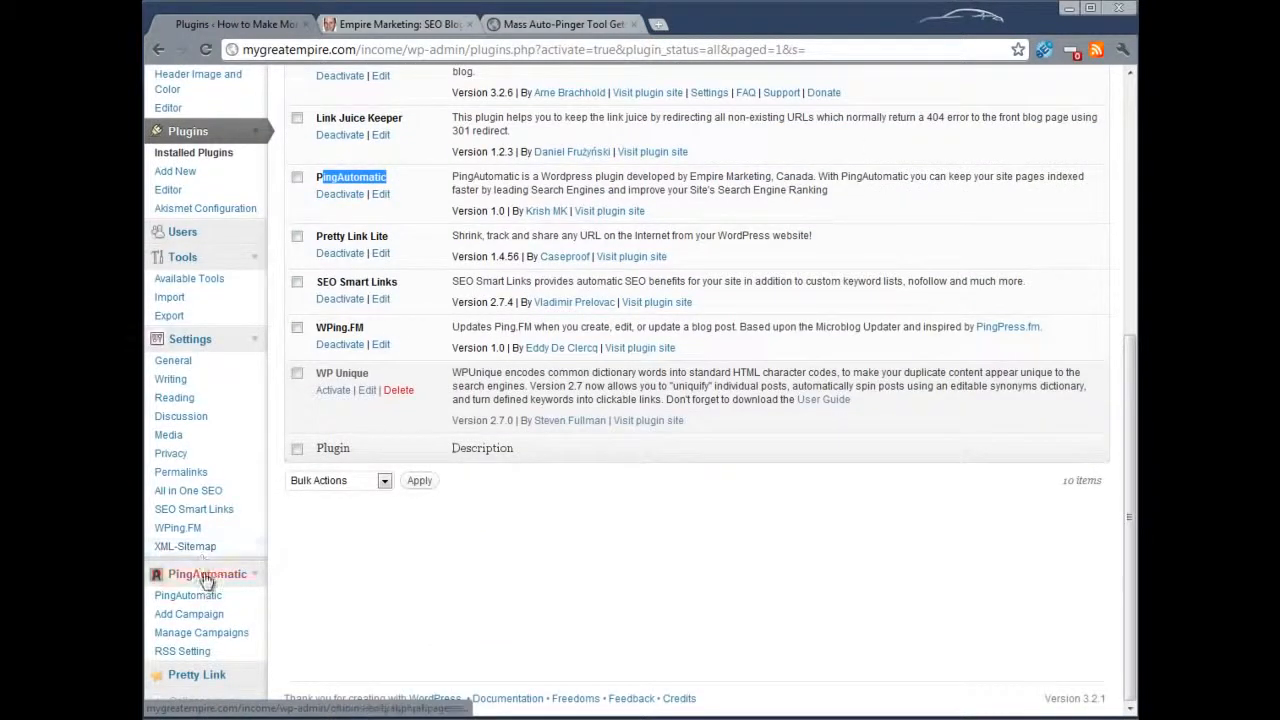
click(256, 576)
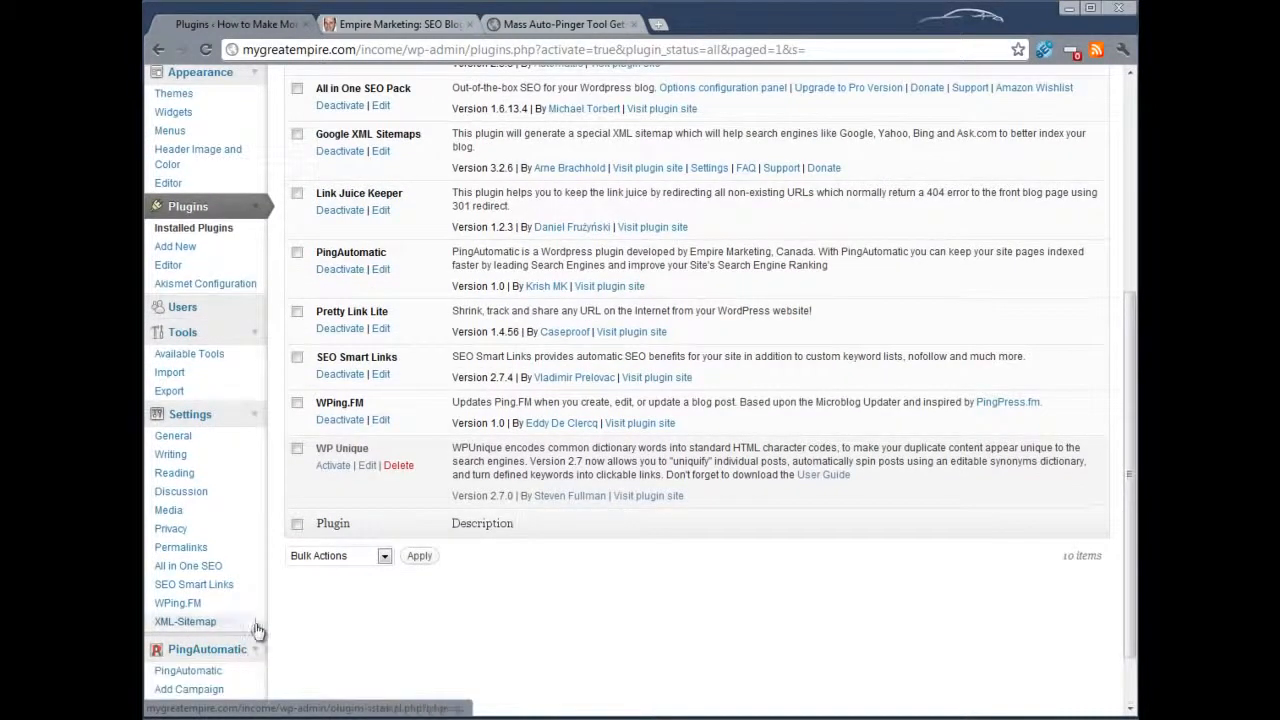
click(254, 651)
click(212, 598)
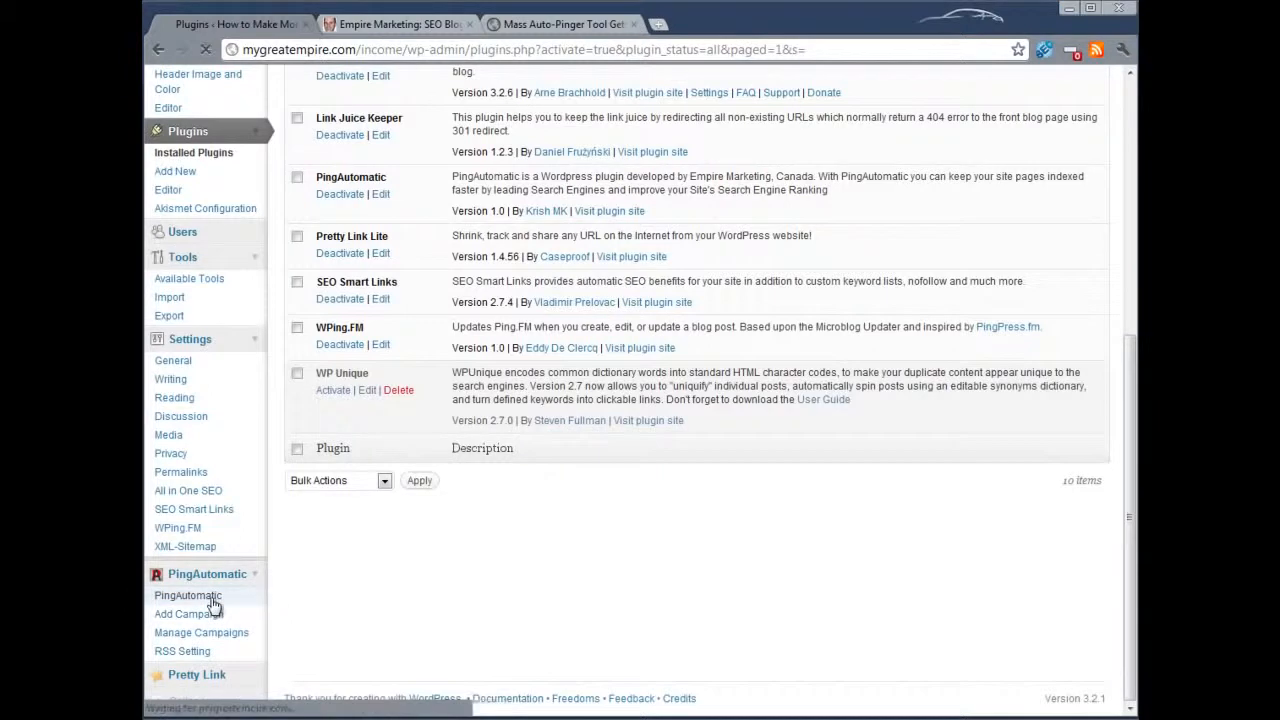
scroll(634, 546, down, 3)
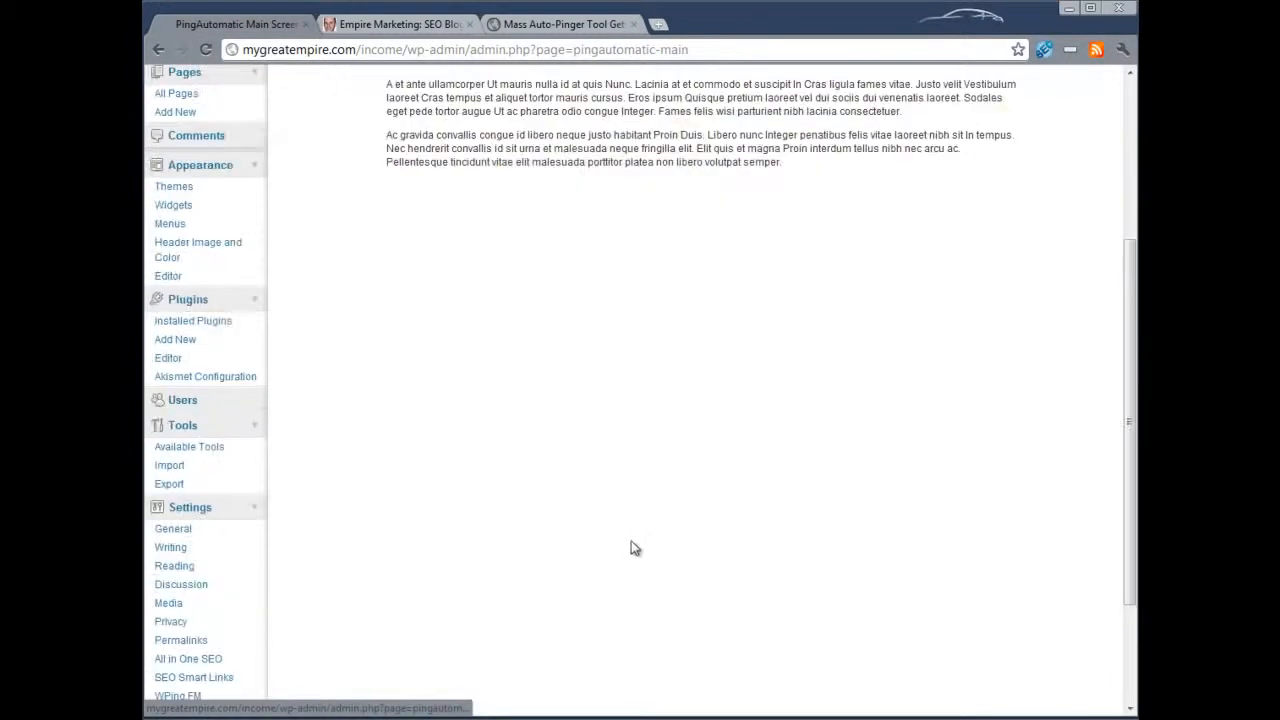
scroll(626, 548, up, 3)
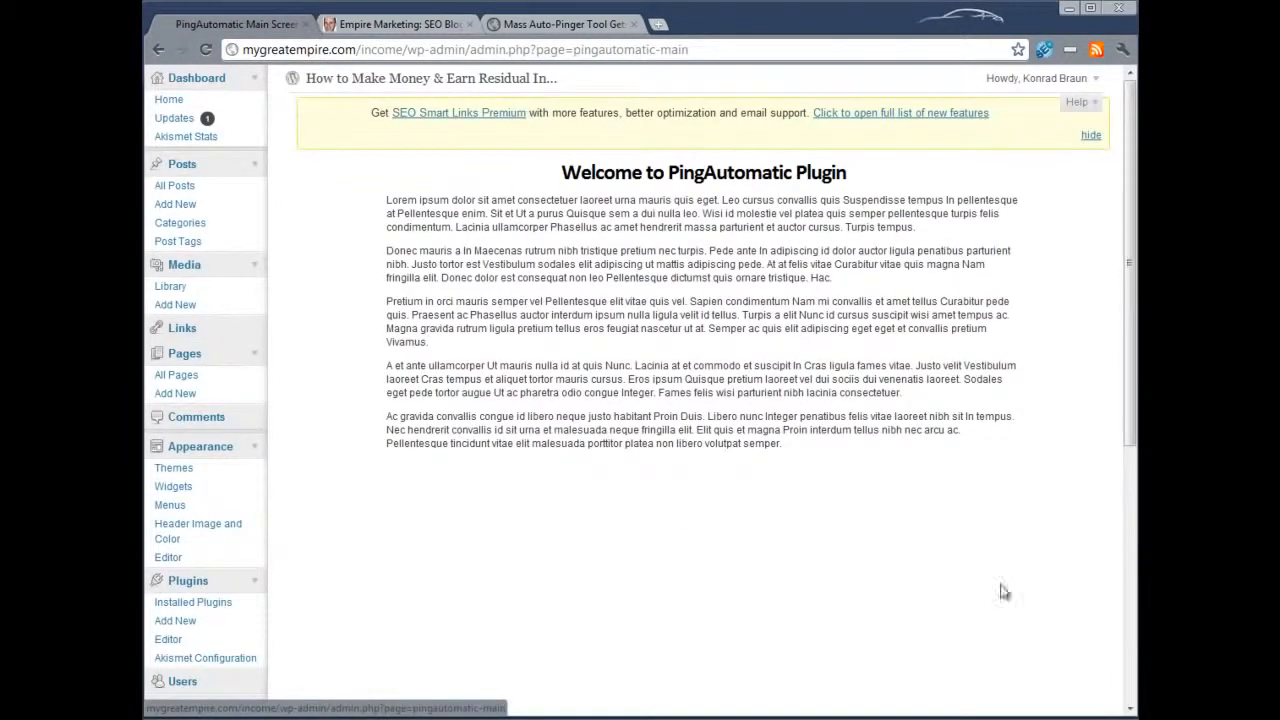
Start a new PingAutomatic campaign and name it #1
scroll(520, 580, down, 4)
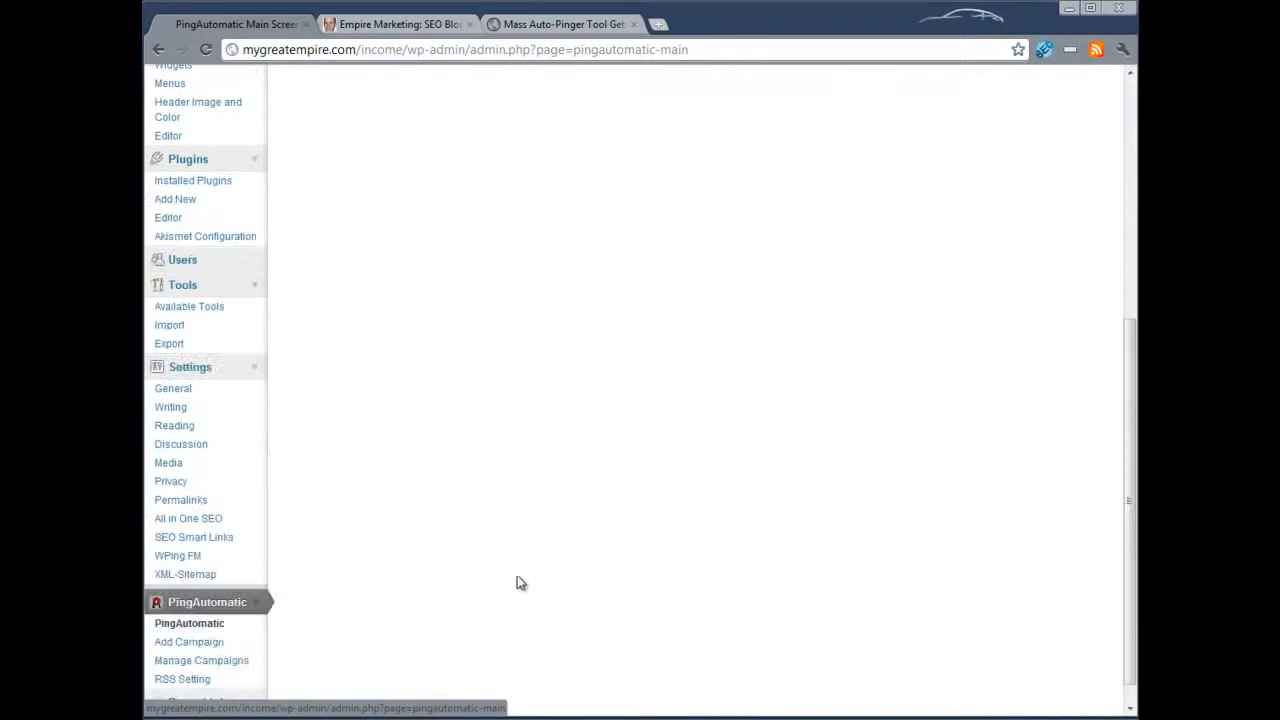
click(193, 645)
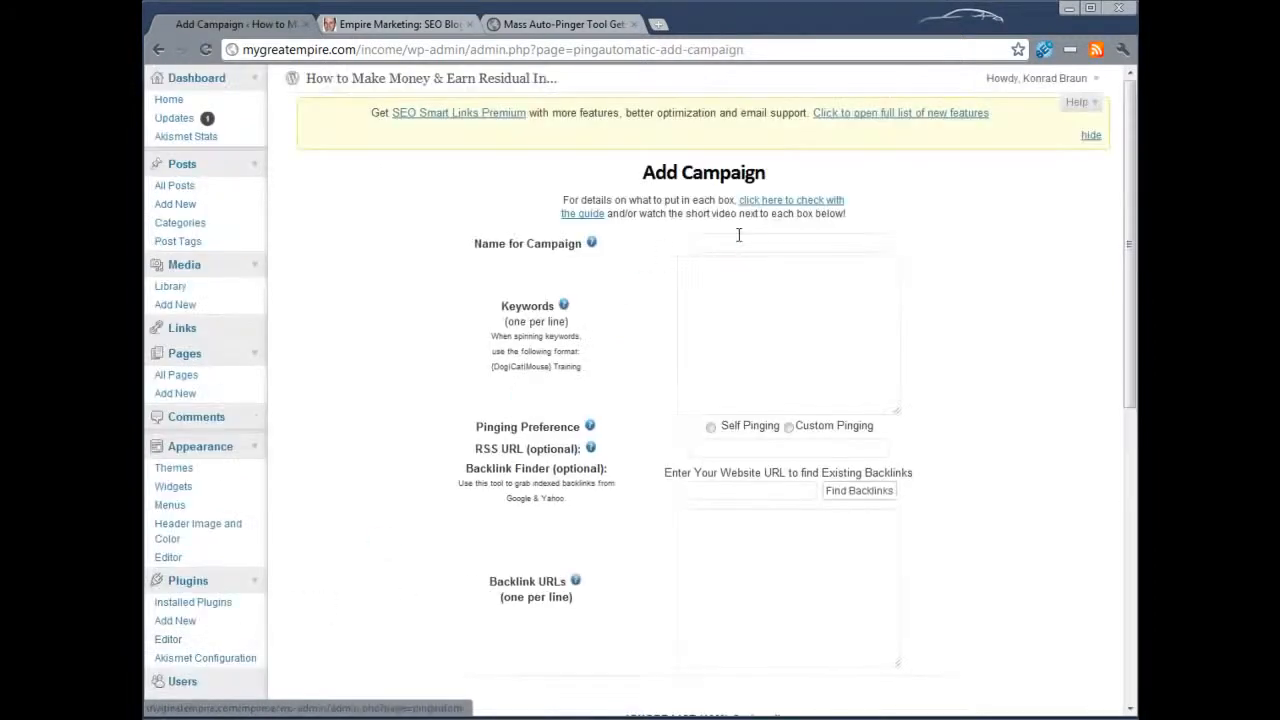
click(738, 241)
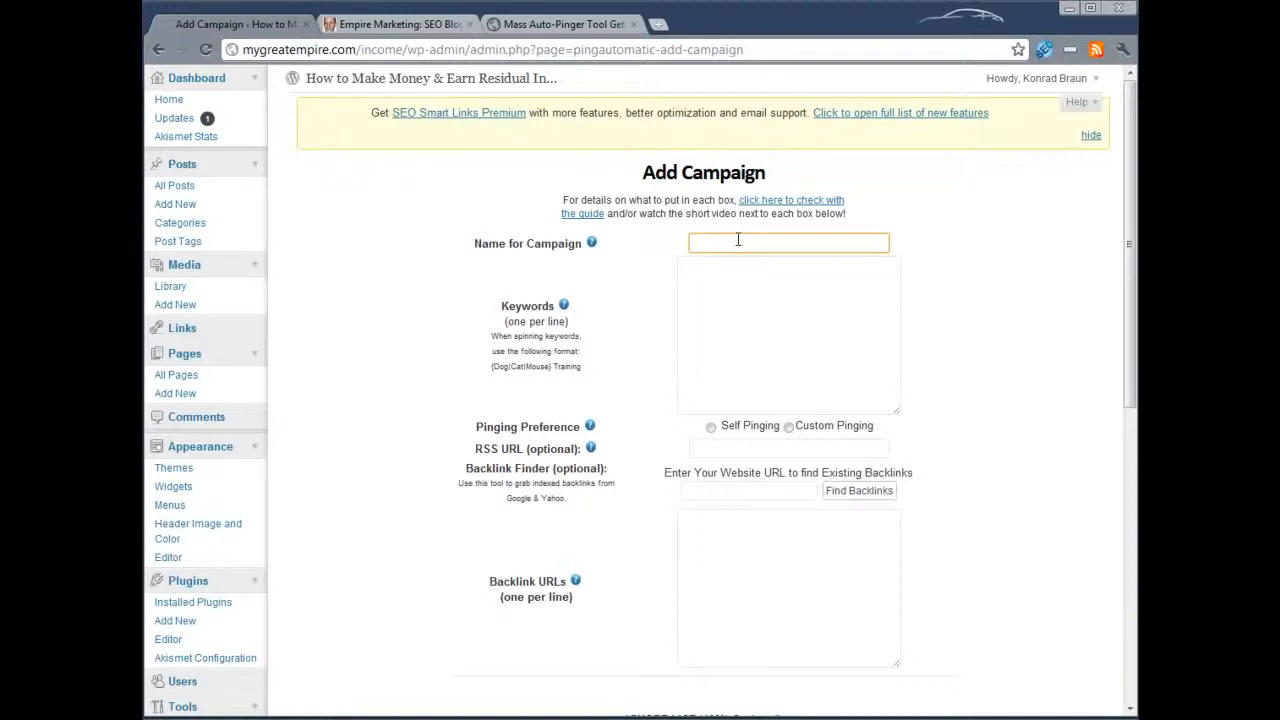
text(#1)
Enter the campaign keywords "Make Money Online", "Make Money" and "Make Money {Fast|Quick}", one per line
click(755, 352)
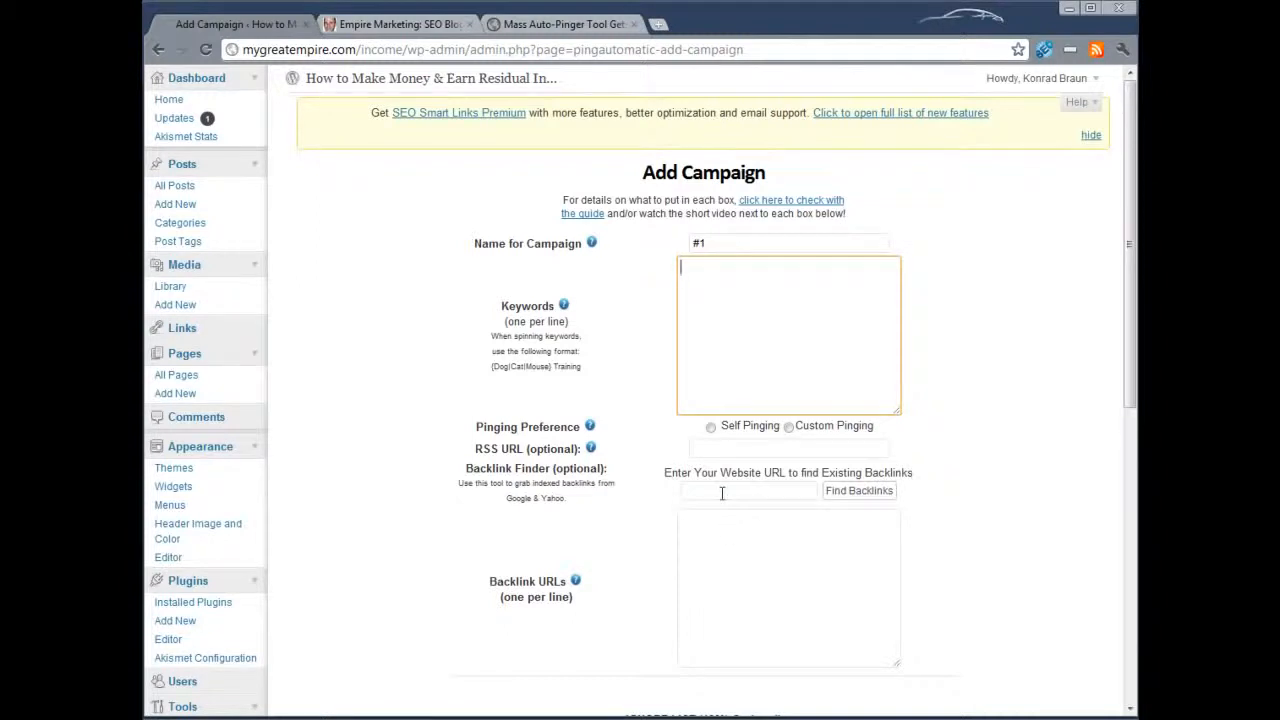
scroll(723, 510, down, 6)
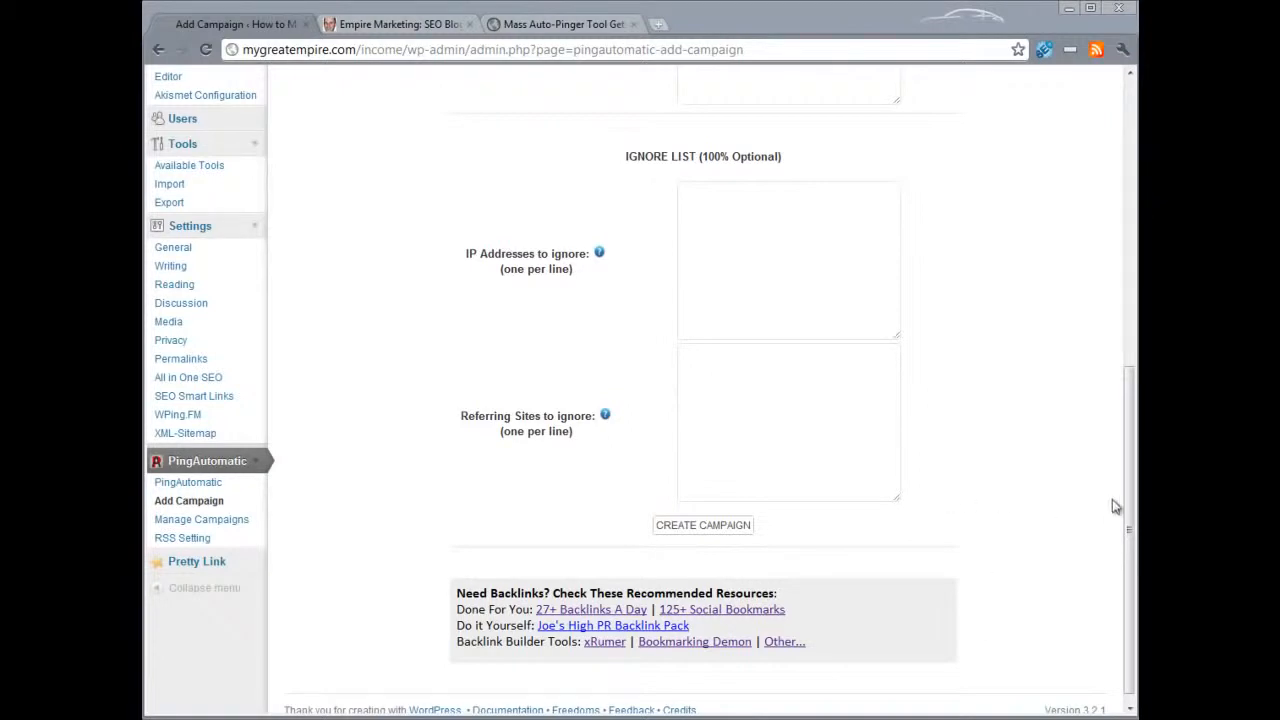
scroll(1130, 505, up, 6)
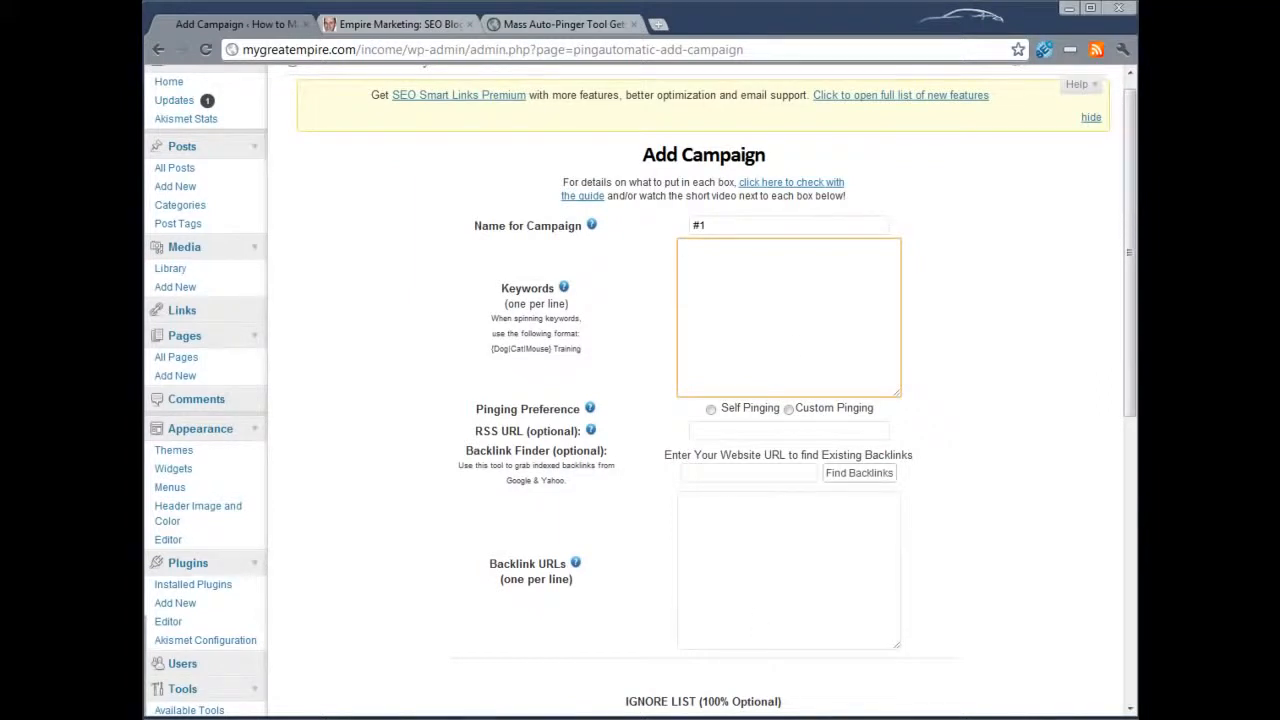
text(Make Money Online Make Money Make Money {Fast|Quick})
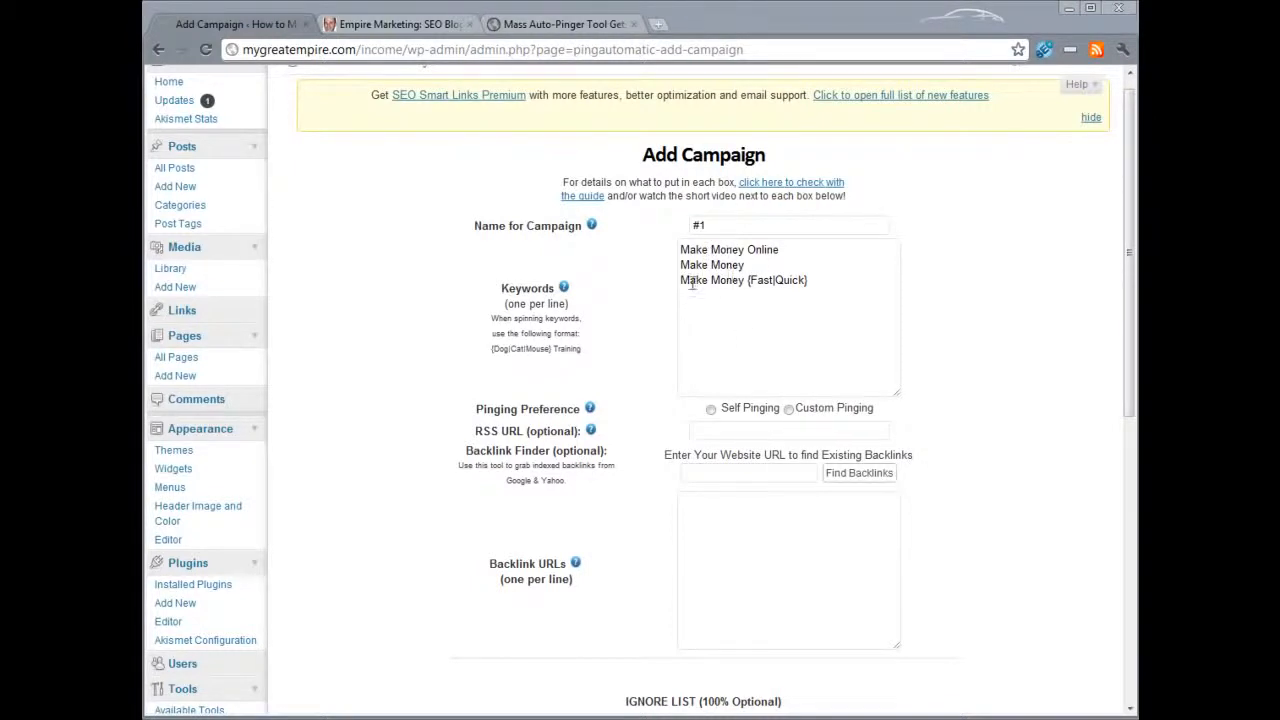
drag(709, 282, 810, 290)
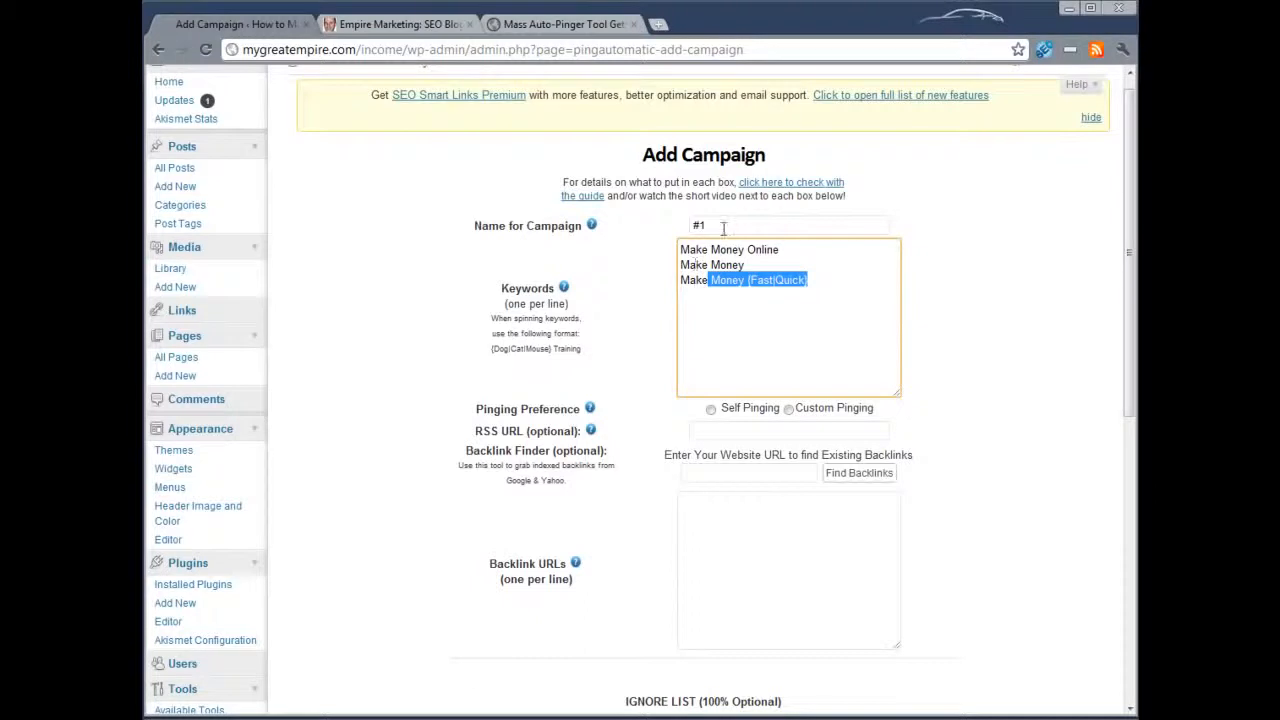
click(681, 284)
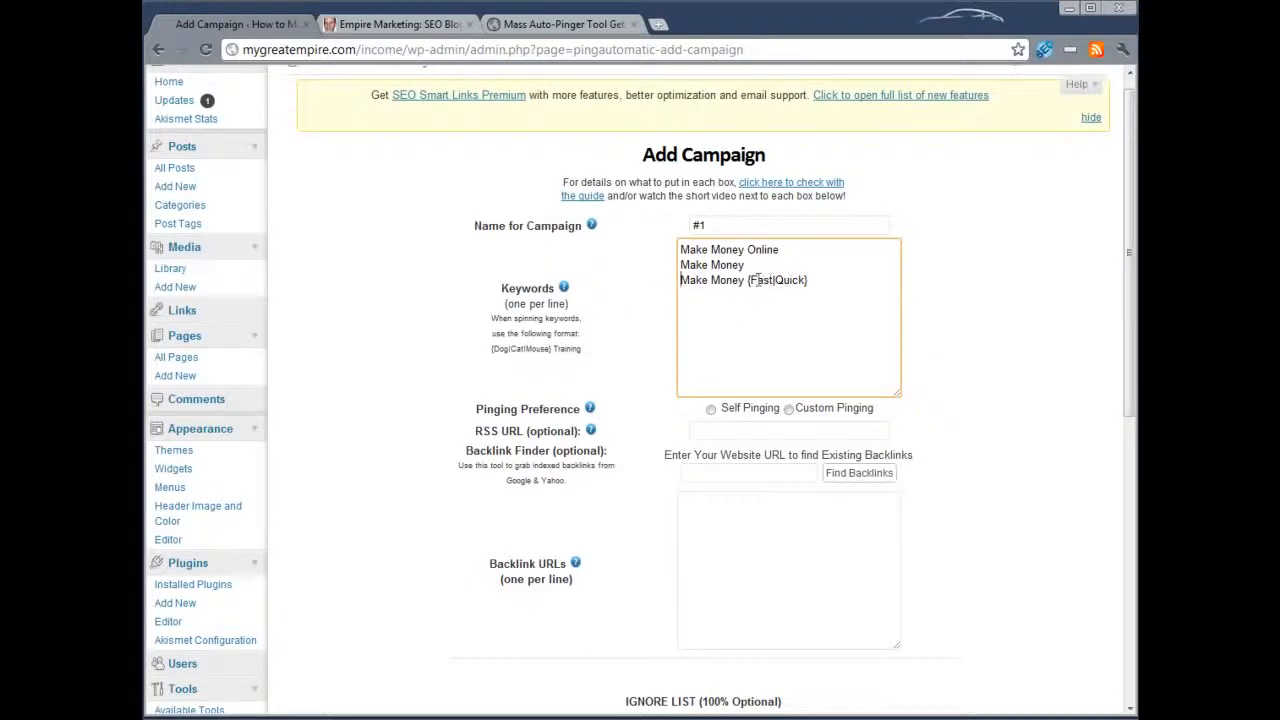
drag(551, 347, 488, 347)
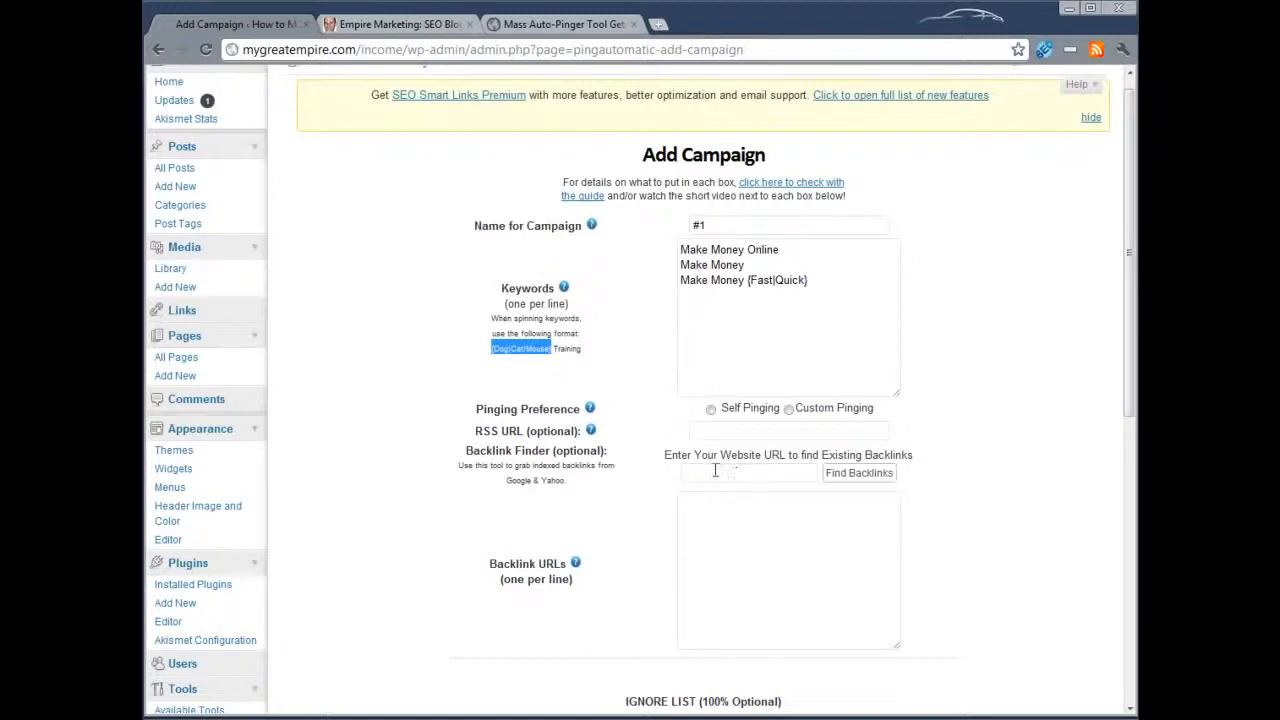
Set the pinging preference to Custom Pinging and copy all URLs from Profiles id2_mod.txt in Notepad
click(710, 410)
click(789, 410)
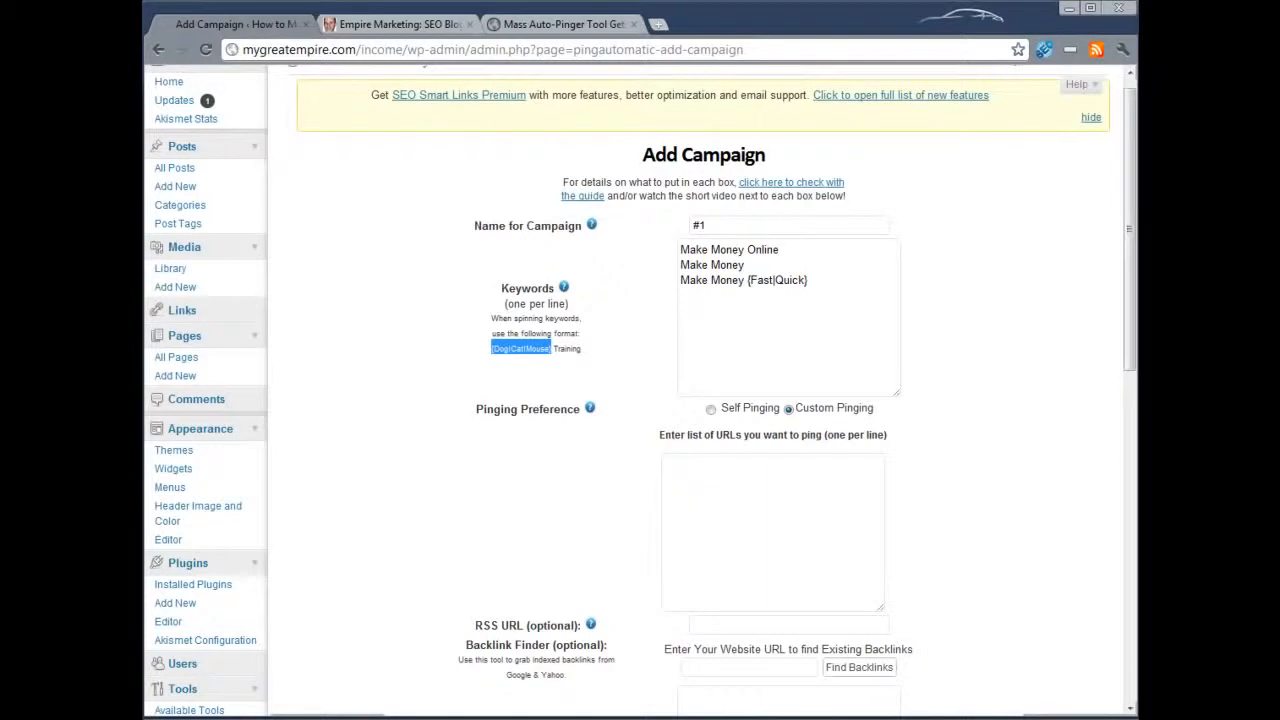
key(alt+Tab)
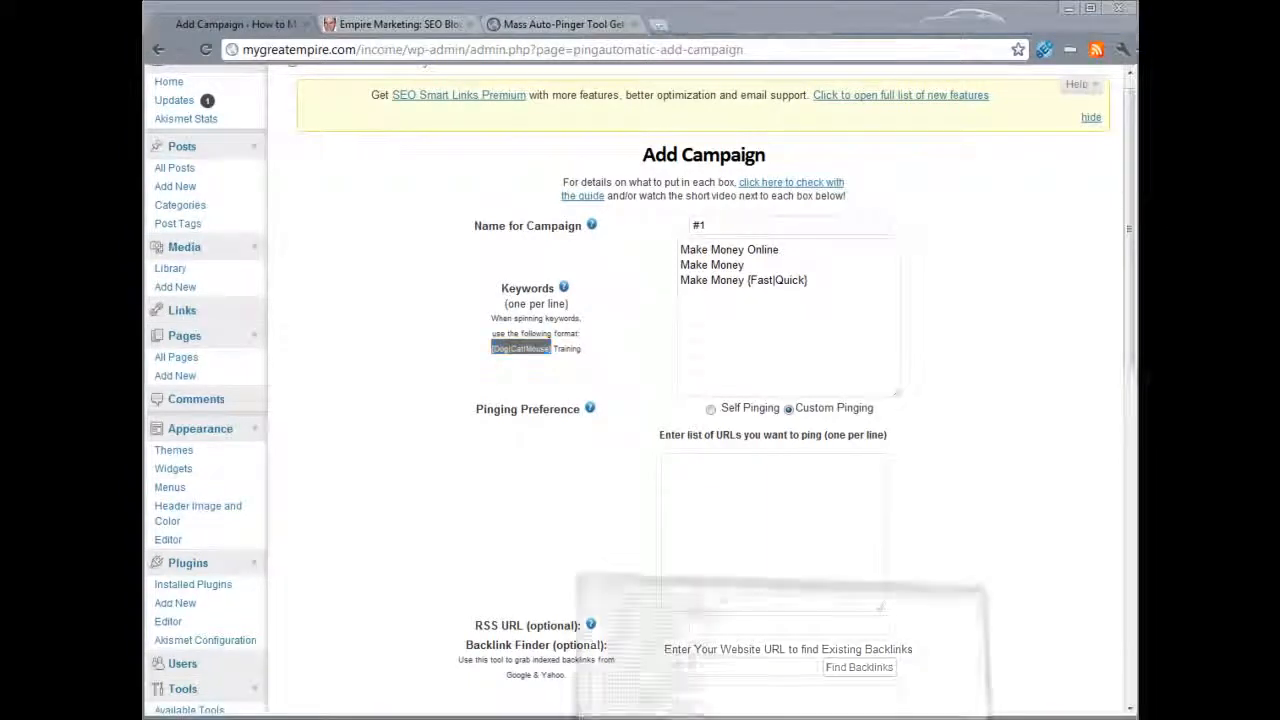
right_click(1064, 310)
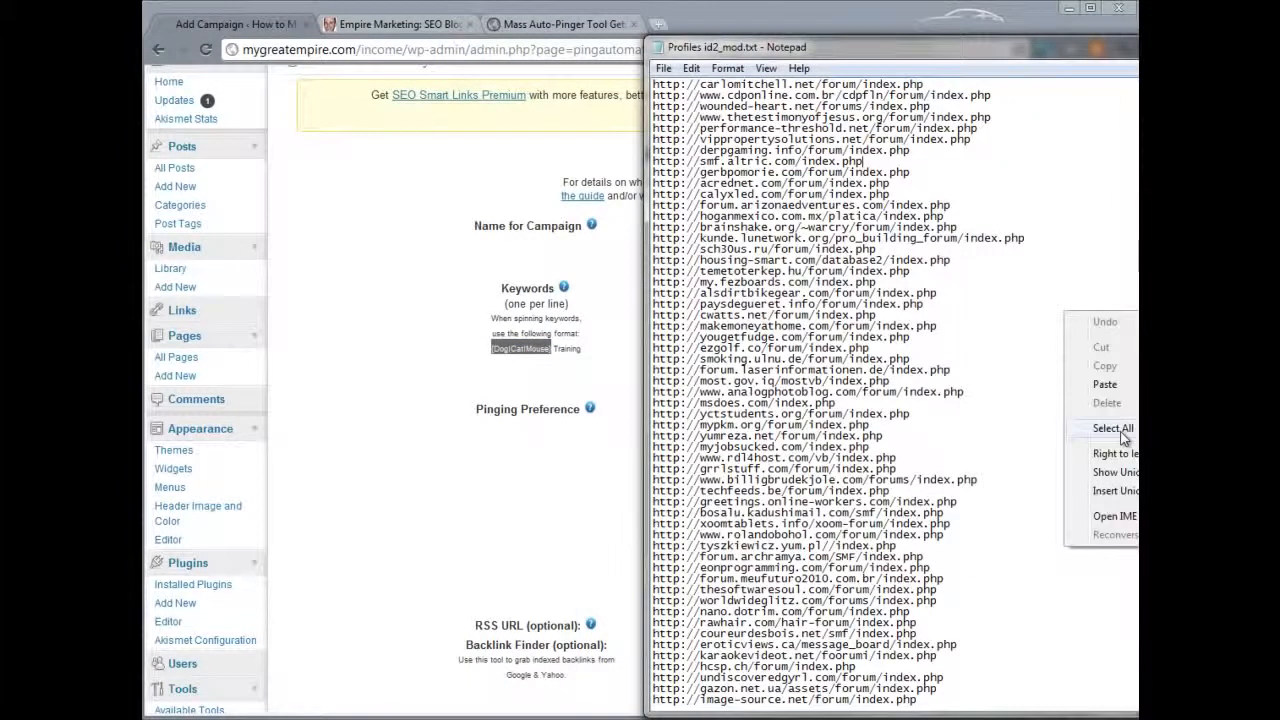
click(1112, 428)
right_click(805, 358)
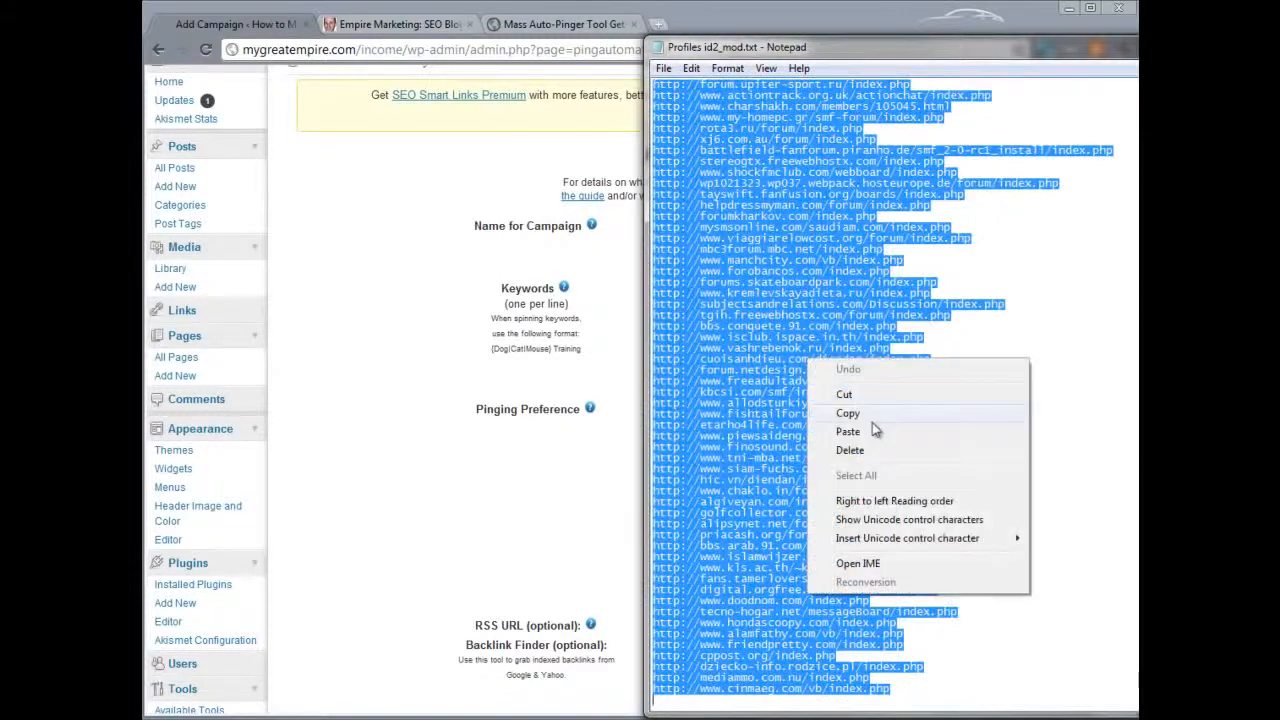
click(870, 416)
Paste the copied URLs into the campaign's list of URLs to ping
click(630, 472)
click(743, 502)
key(ctrl+v)
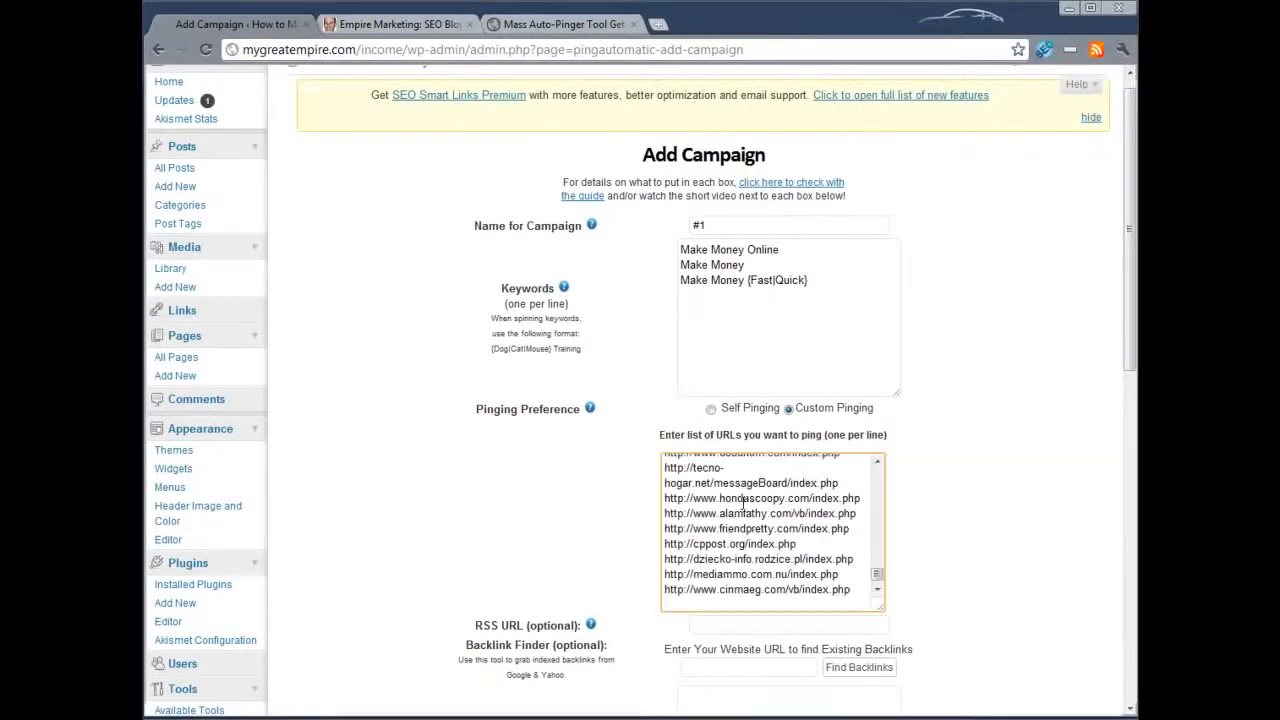
mouse_move(875, 574)
mouse_down()
mouse_move(870, 468)
mouse_move(876, 598)
mouse_up()
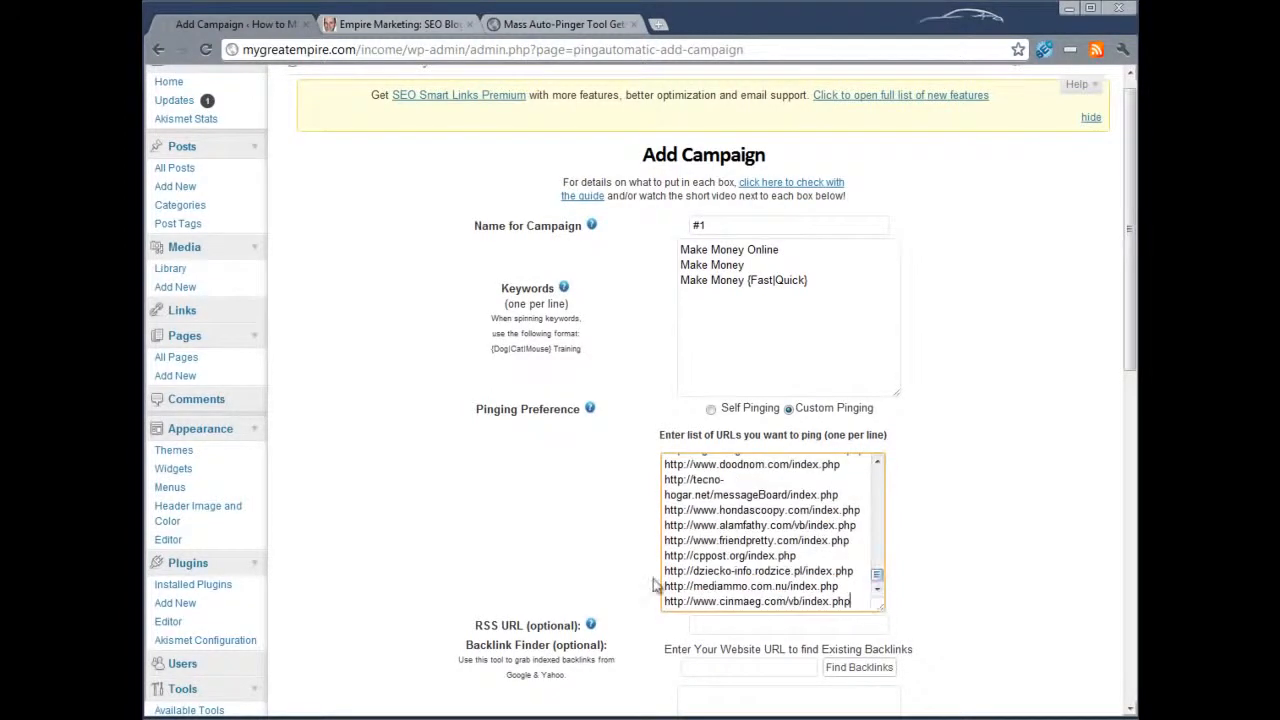
scroll(655, 586, down, 3)
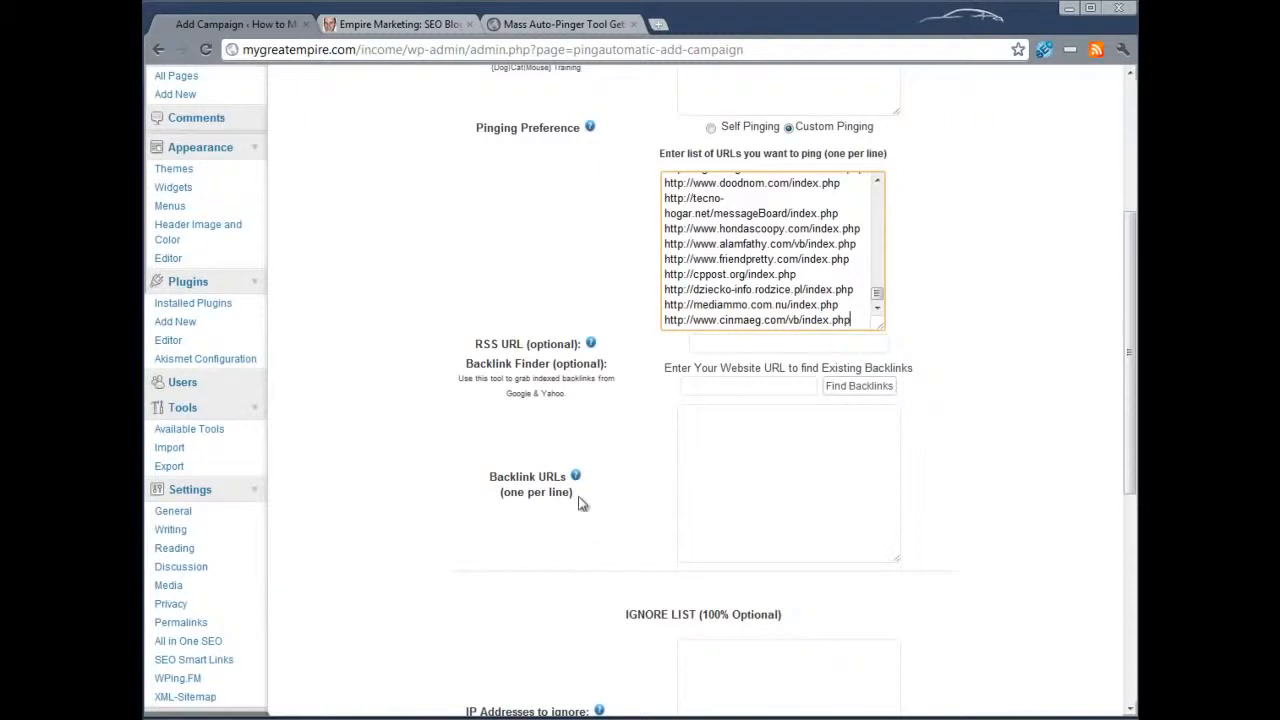
scroll(995, 375, up, 3)
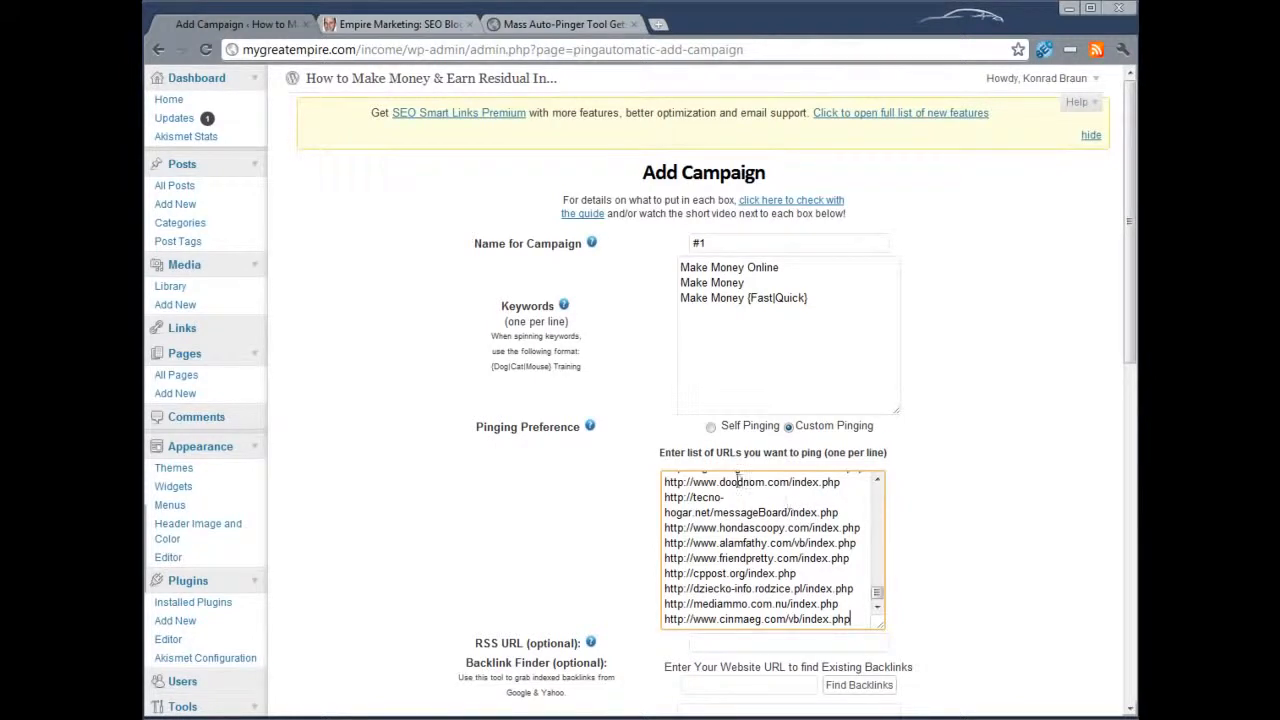
shift+click(701, 482)
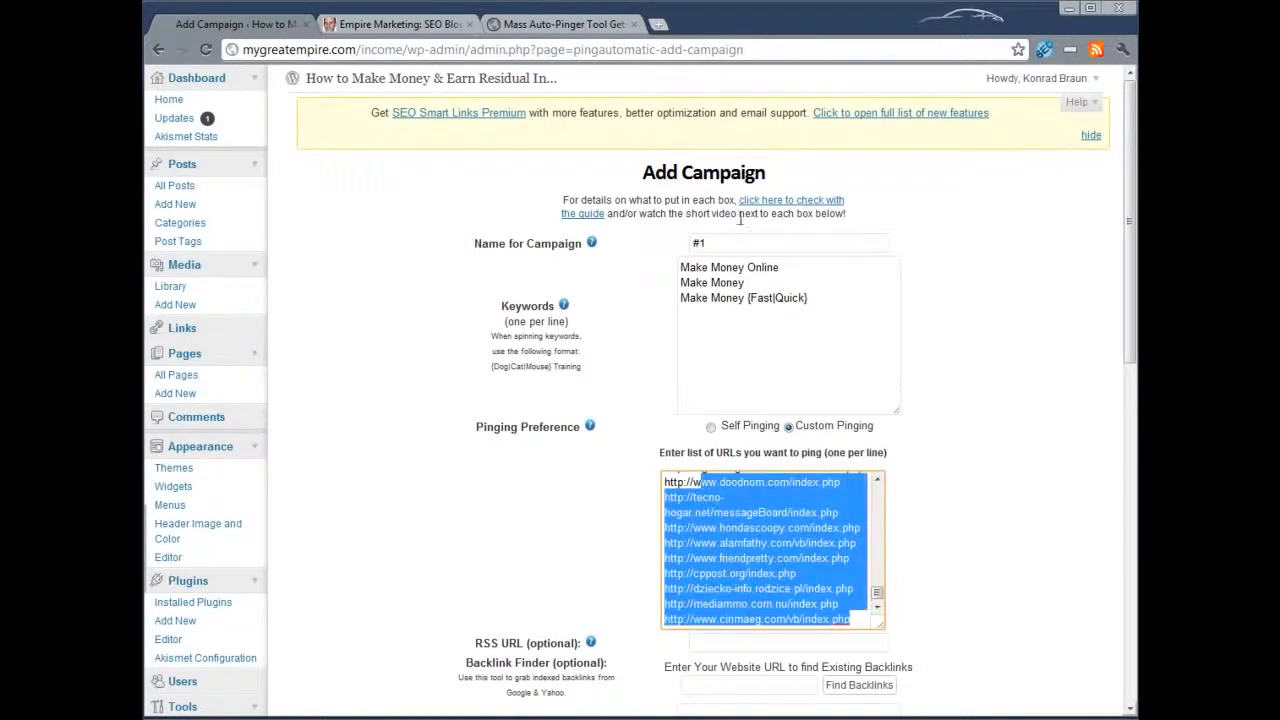
drag(696, 268, 805, 287)
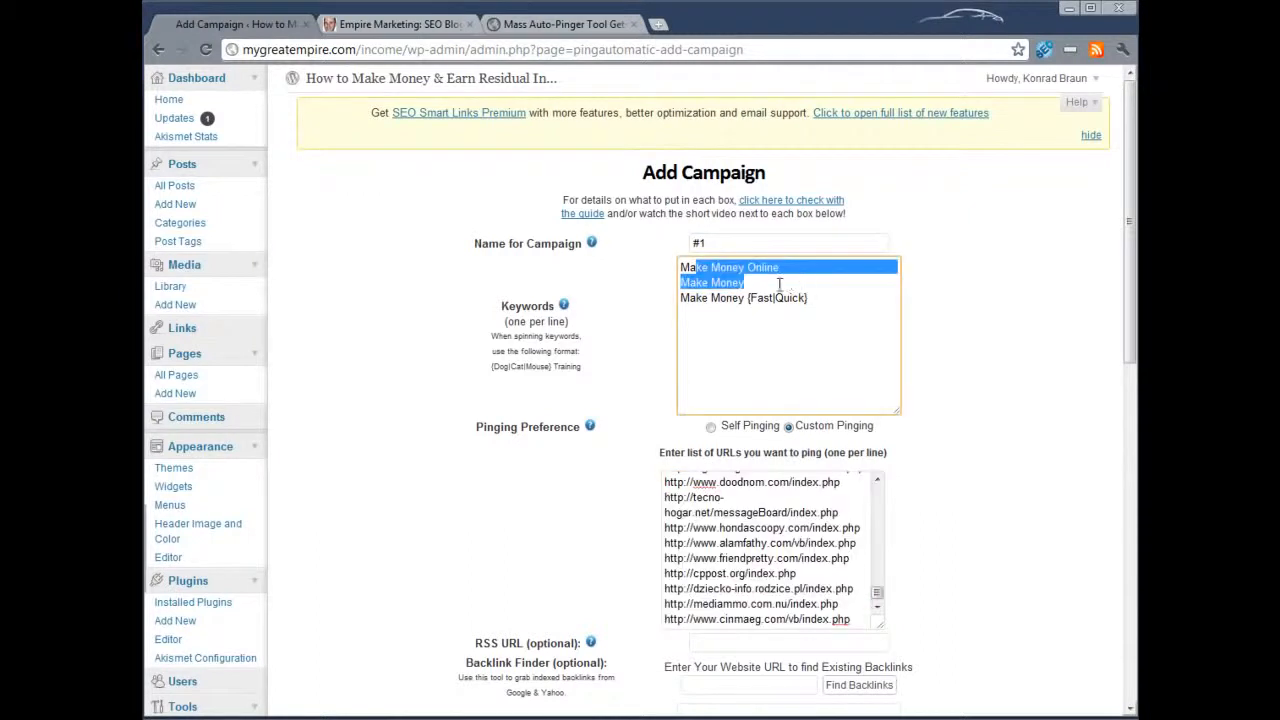
click(767, 281)
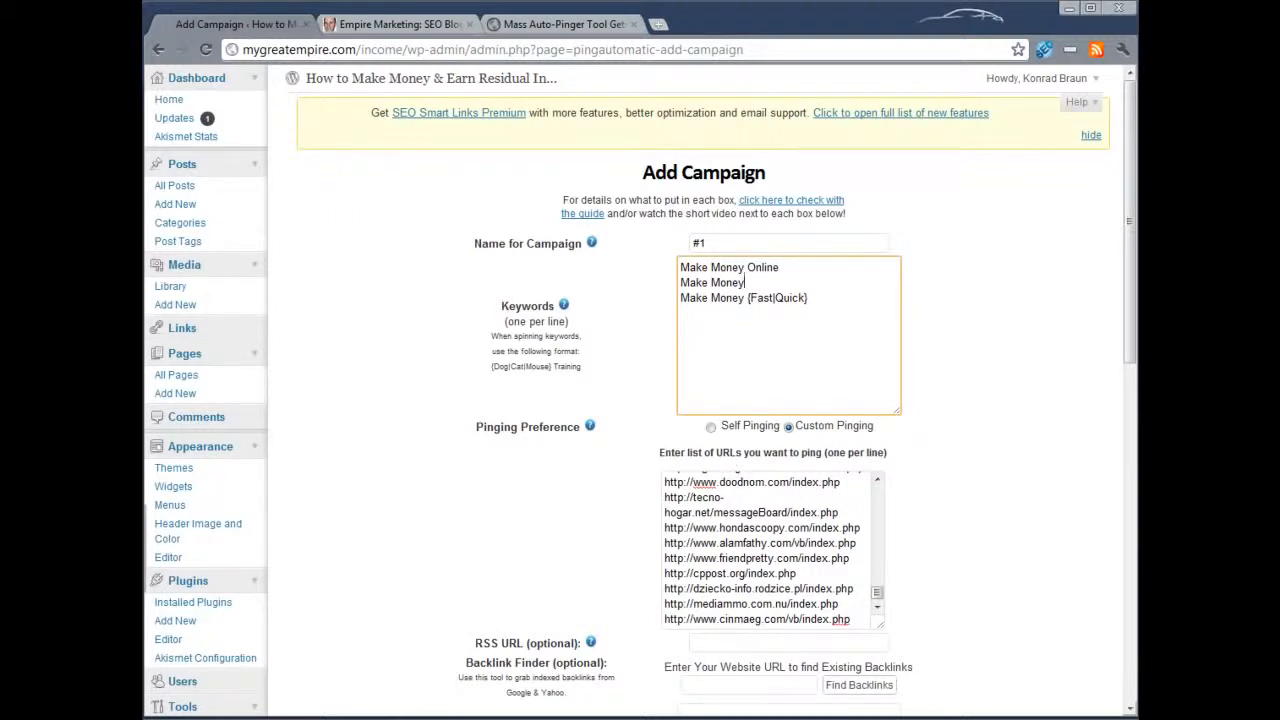
scroll(842, 455, down, 3)
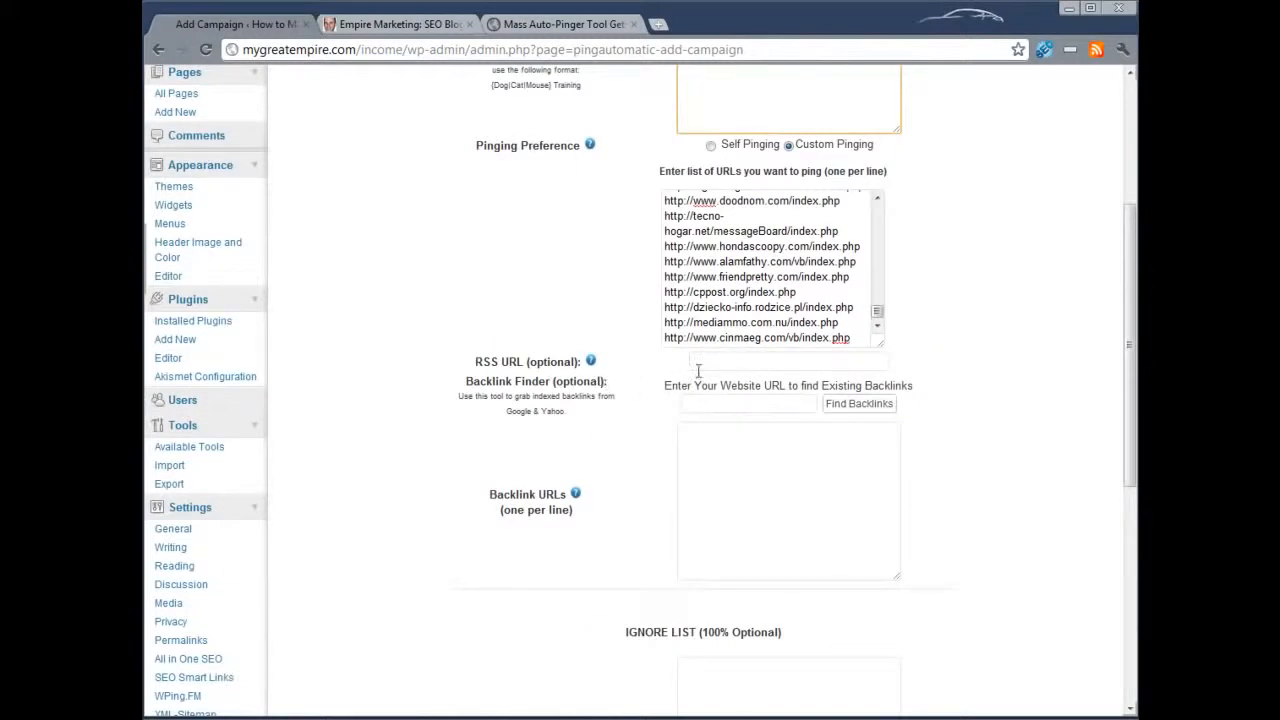
click(943, 686)
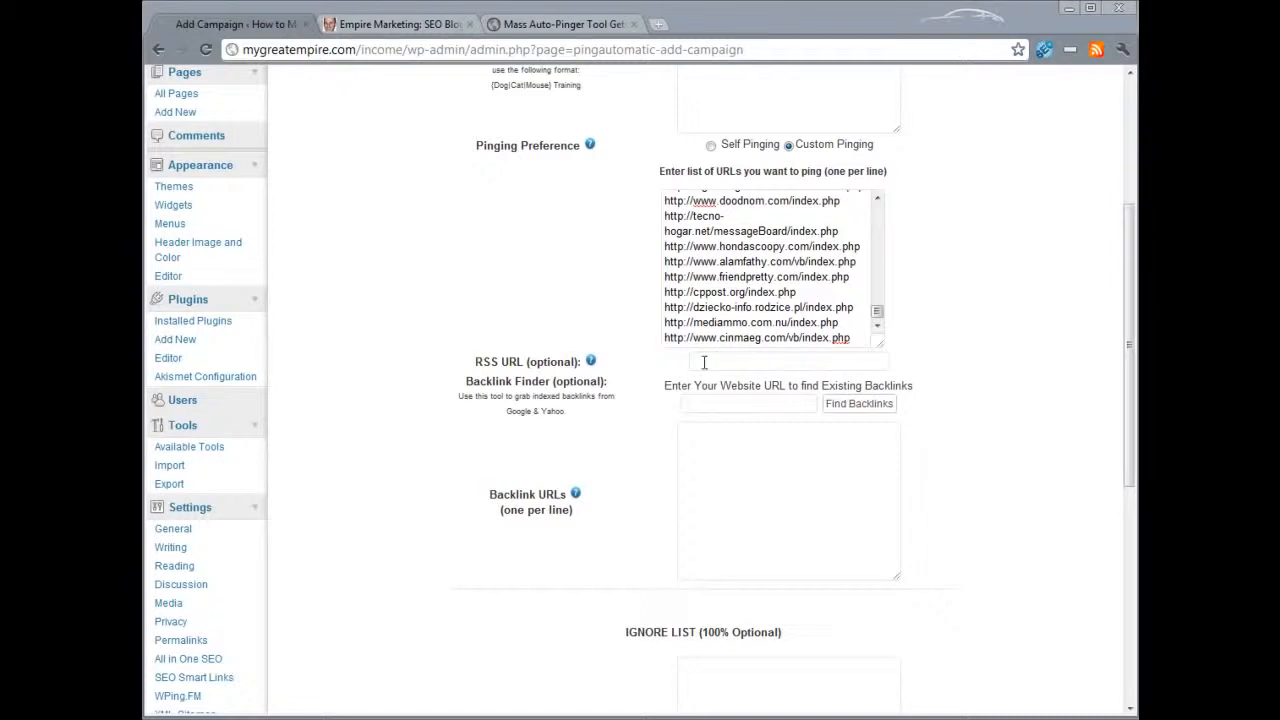
click(704, 362)
click(711, 364)
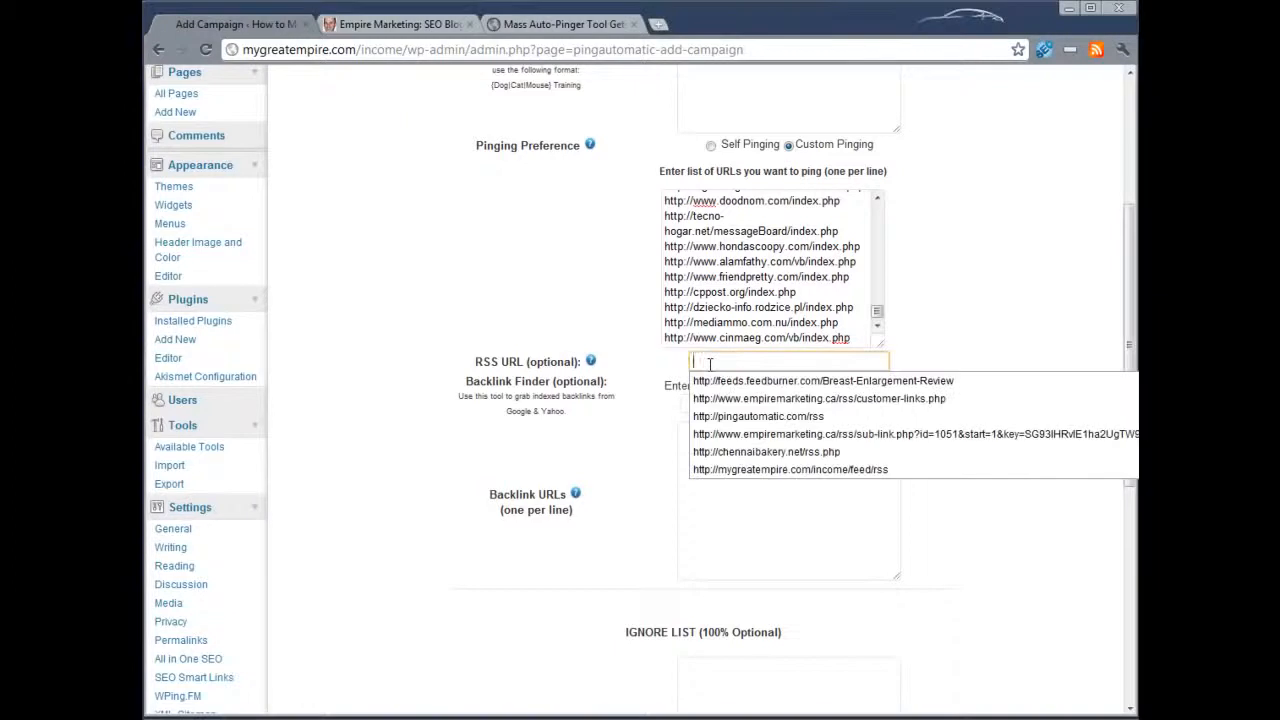
click(946, 331)
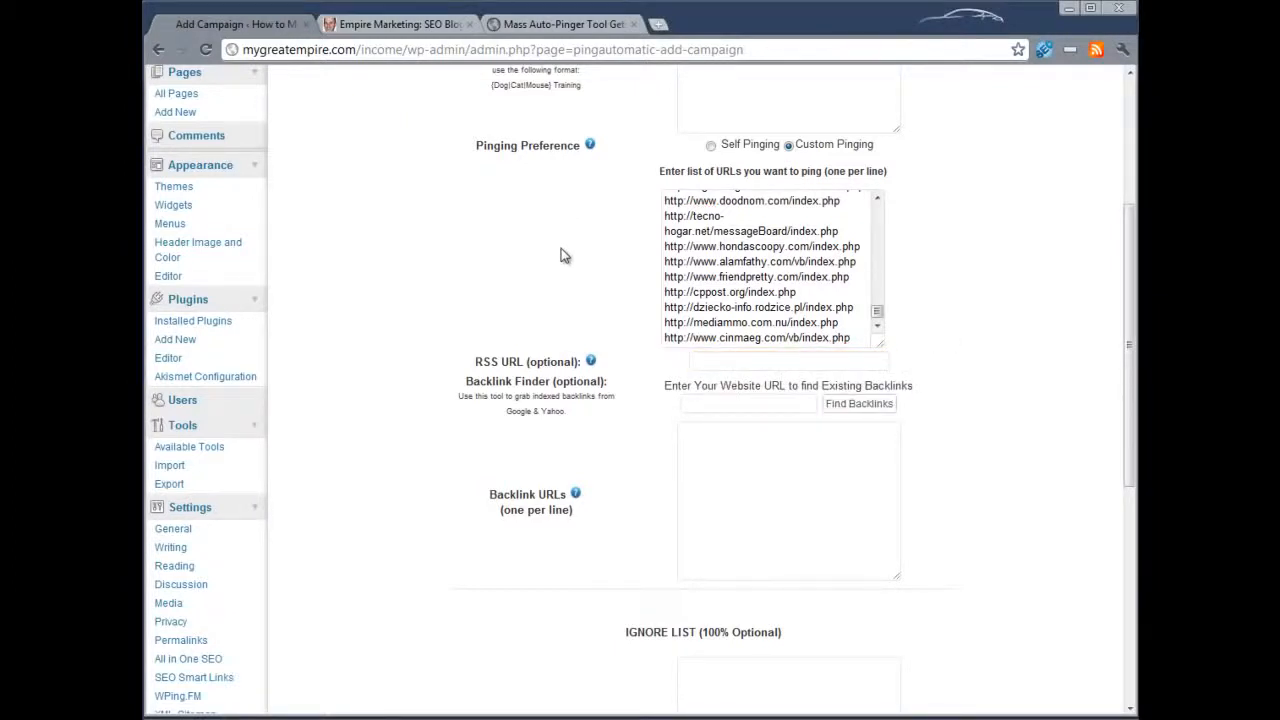
Open the Empire Marketing blog's RSS feed, copy its FeedBurner address and paste it as the campaign's RSS URL
click(397, 12)
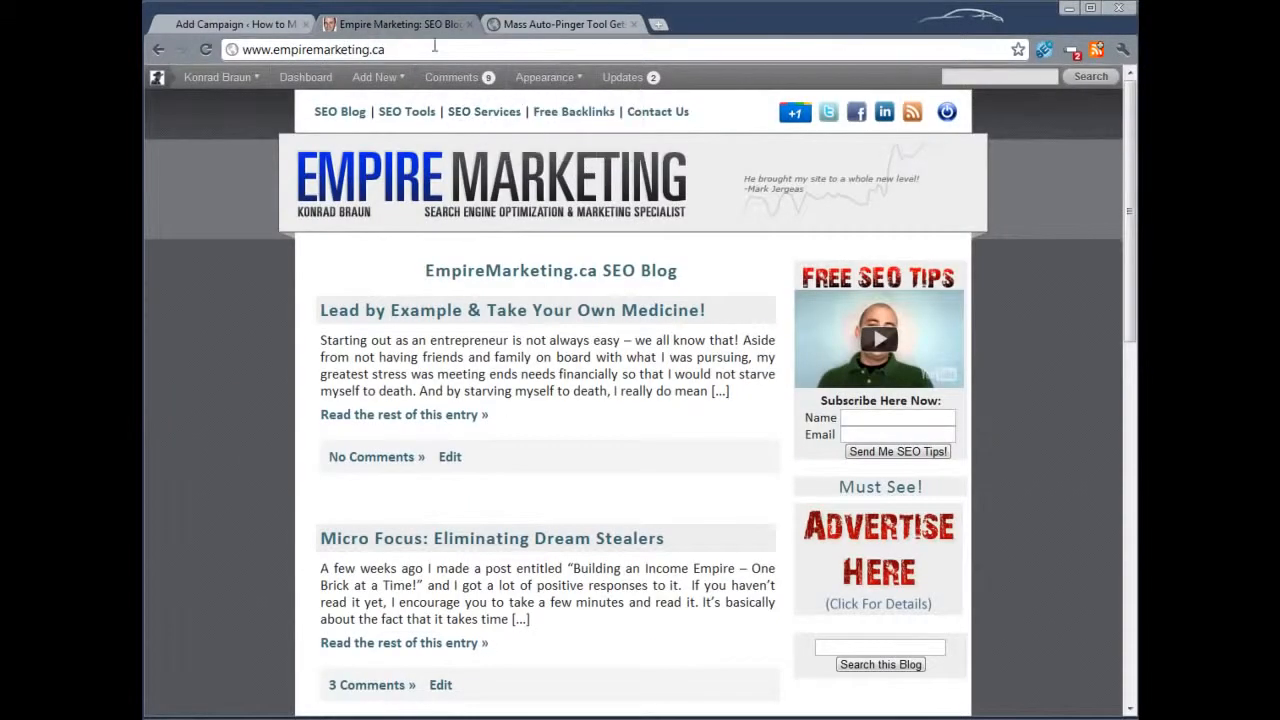
click(781, 106)
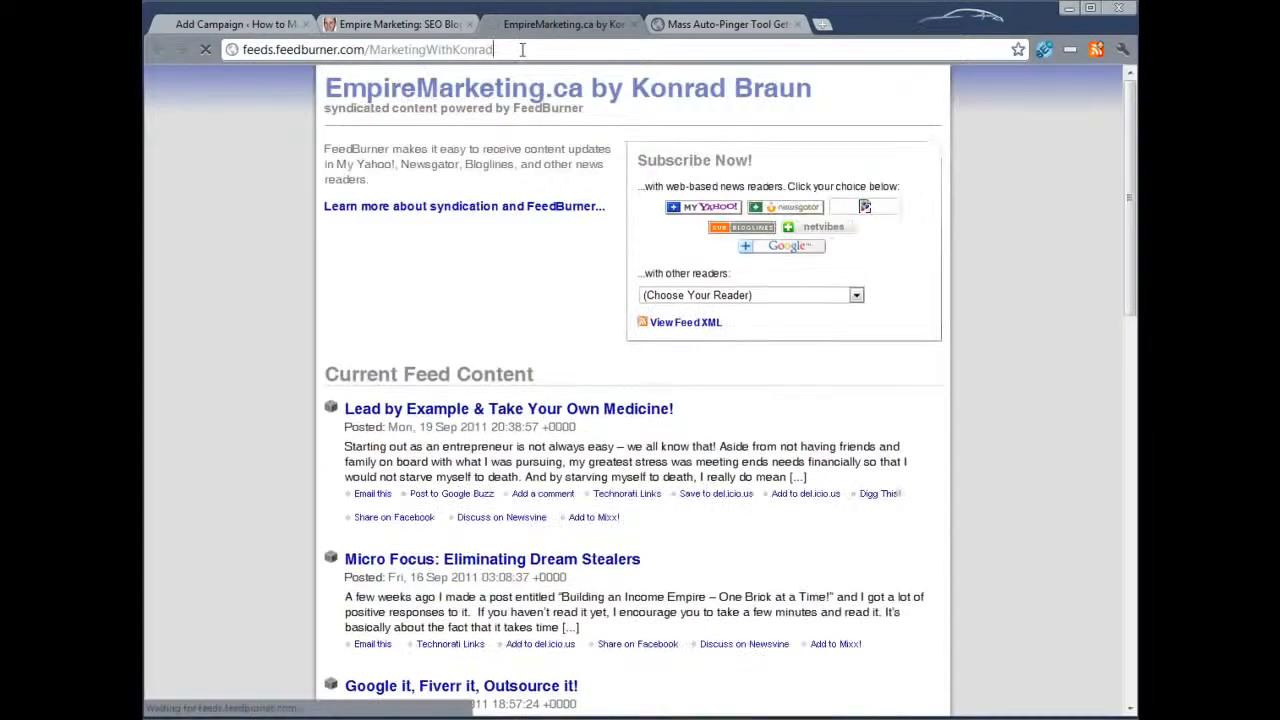
click(521, 49)
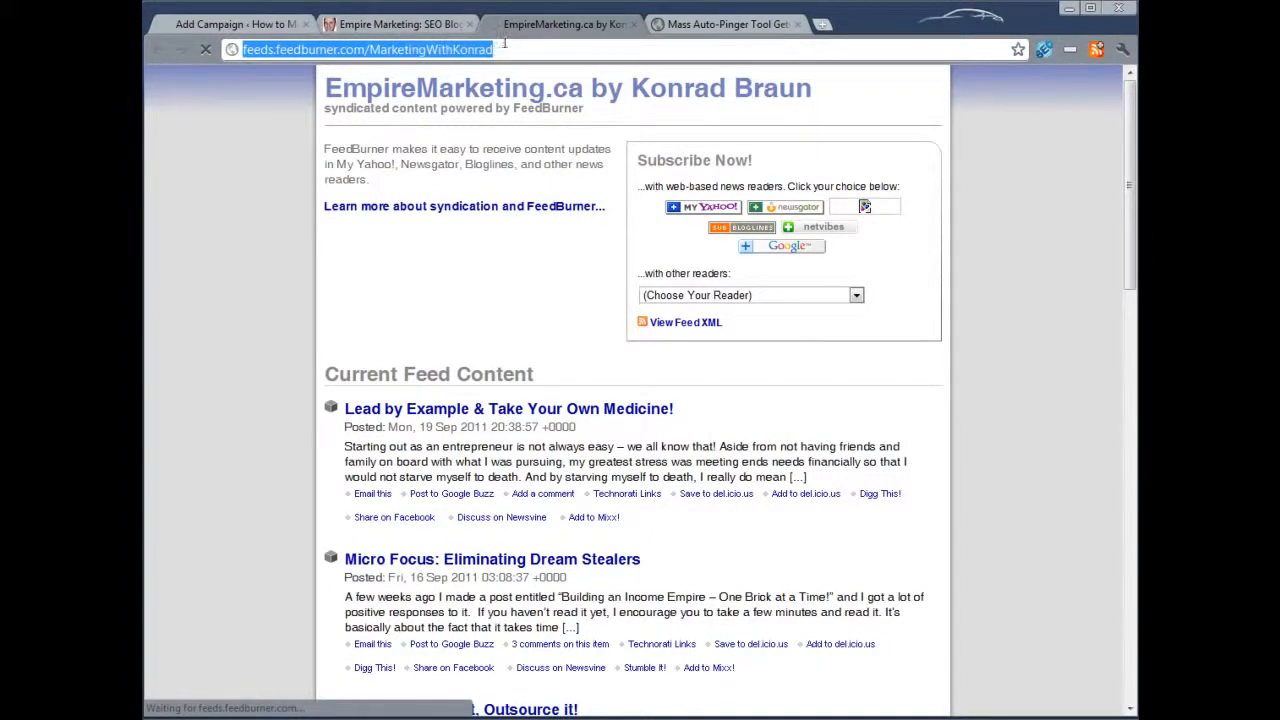
click(248, 24)
click(787, 362)
key(ctrl+v)
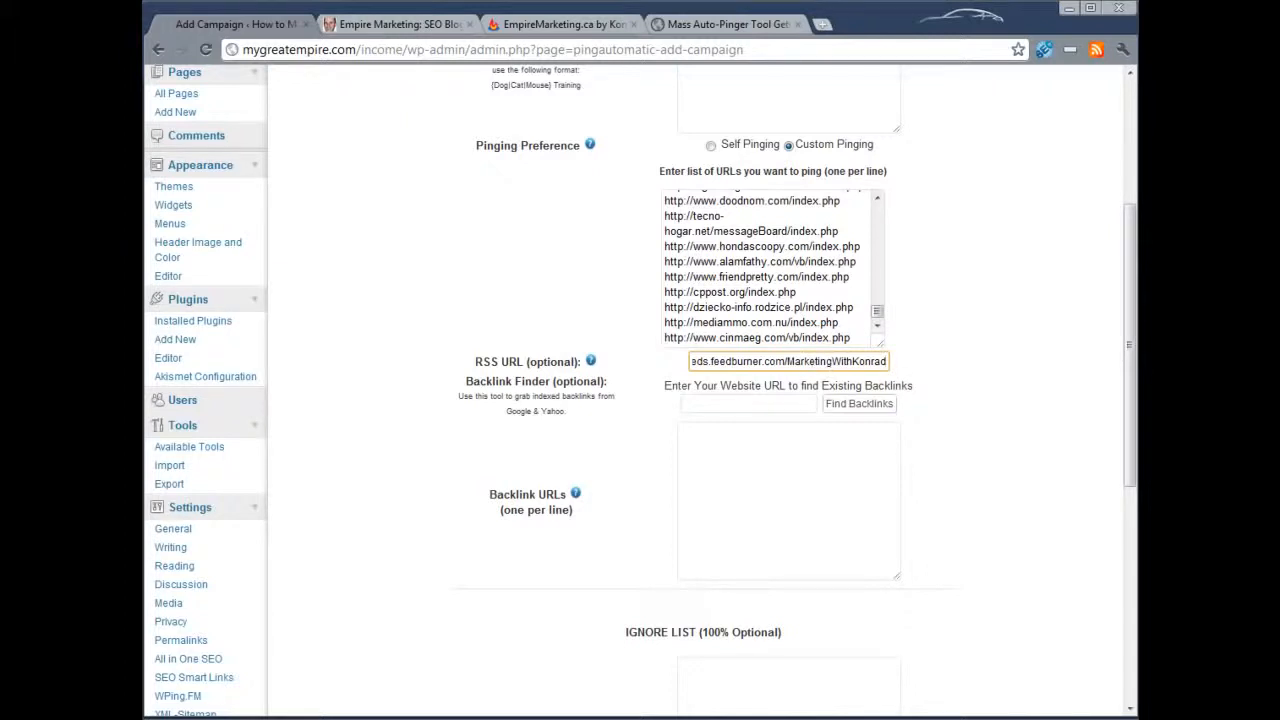
Examine the campaign's optional Backlink Finder and Backlink URLs fields
key(alt+Tab)
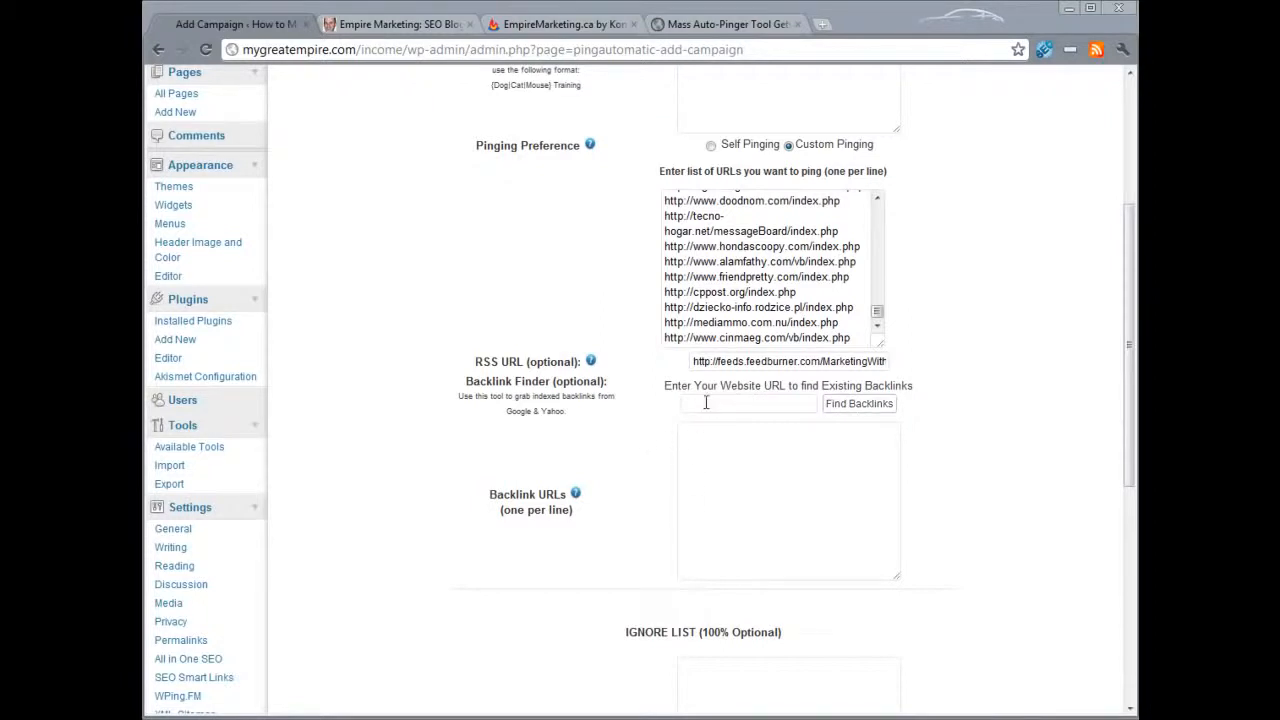
mouse_move(1128, 412)
mouse_down()
mouse_move(1127, 361)
mouse_move(1127, 390)
mouse_up()
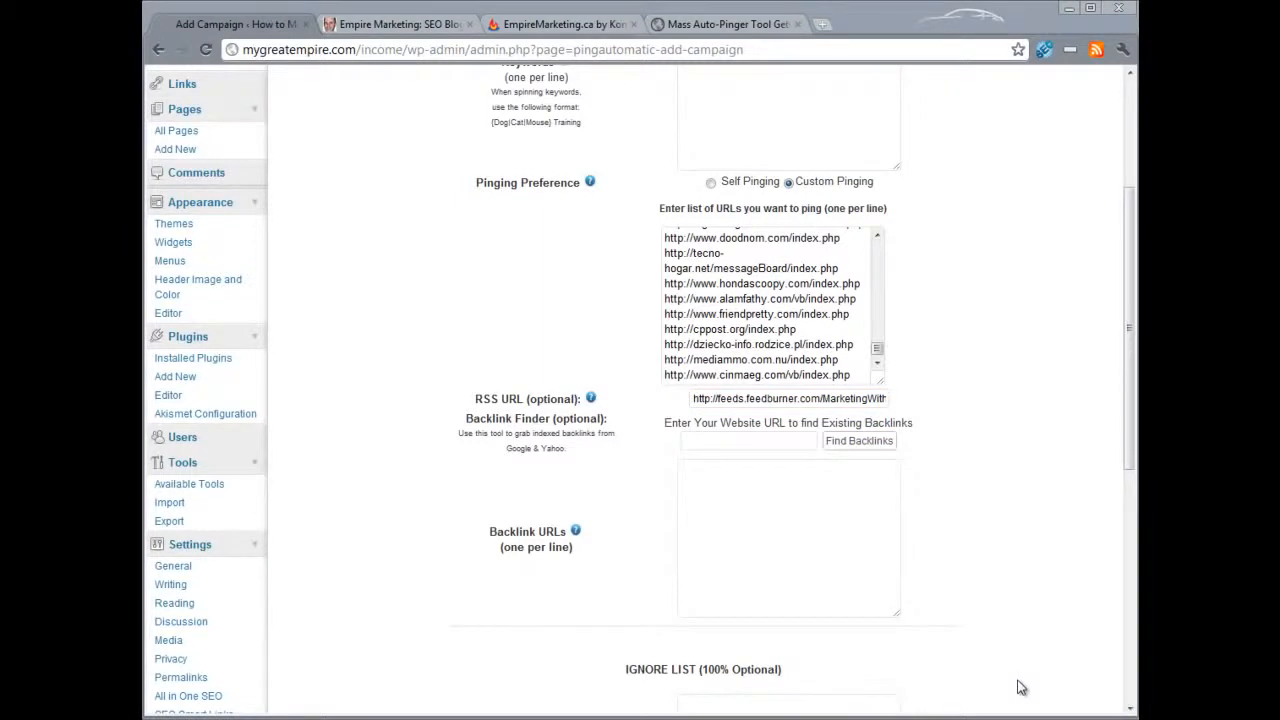
click(764, 445)
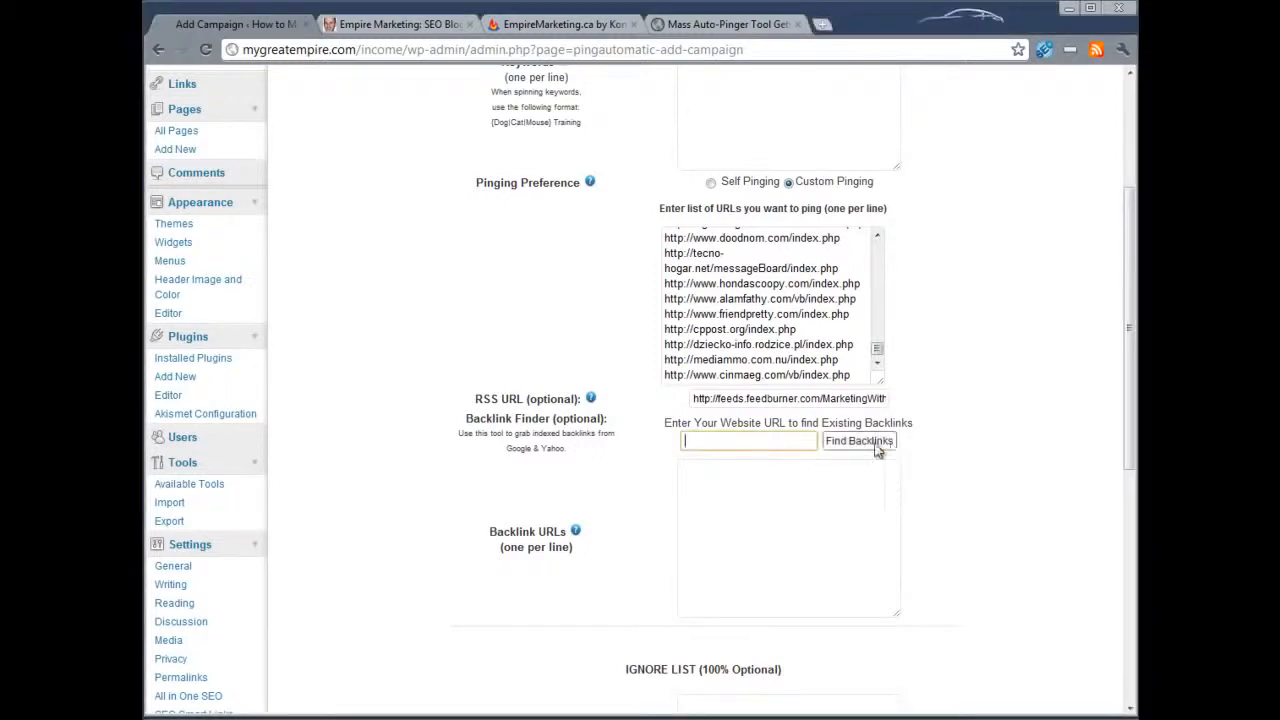
scroll(474, 556, up, 3)
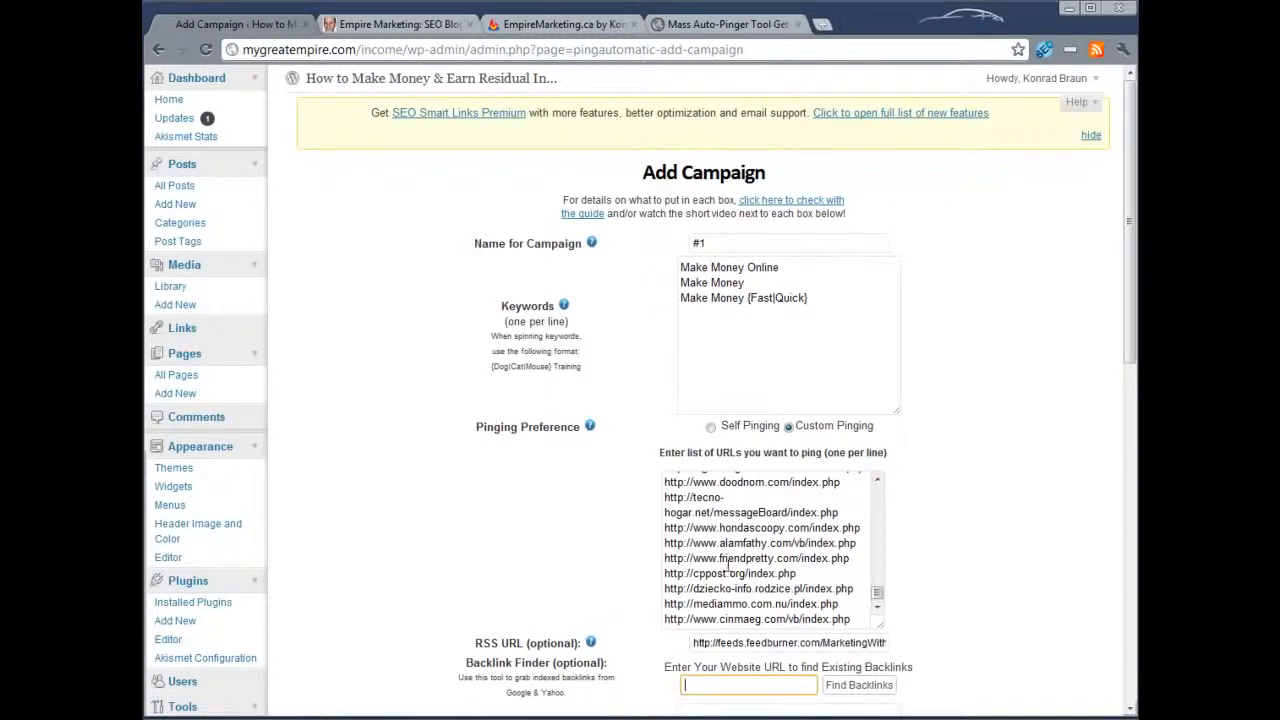
scroll(722, 533, down, 3)
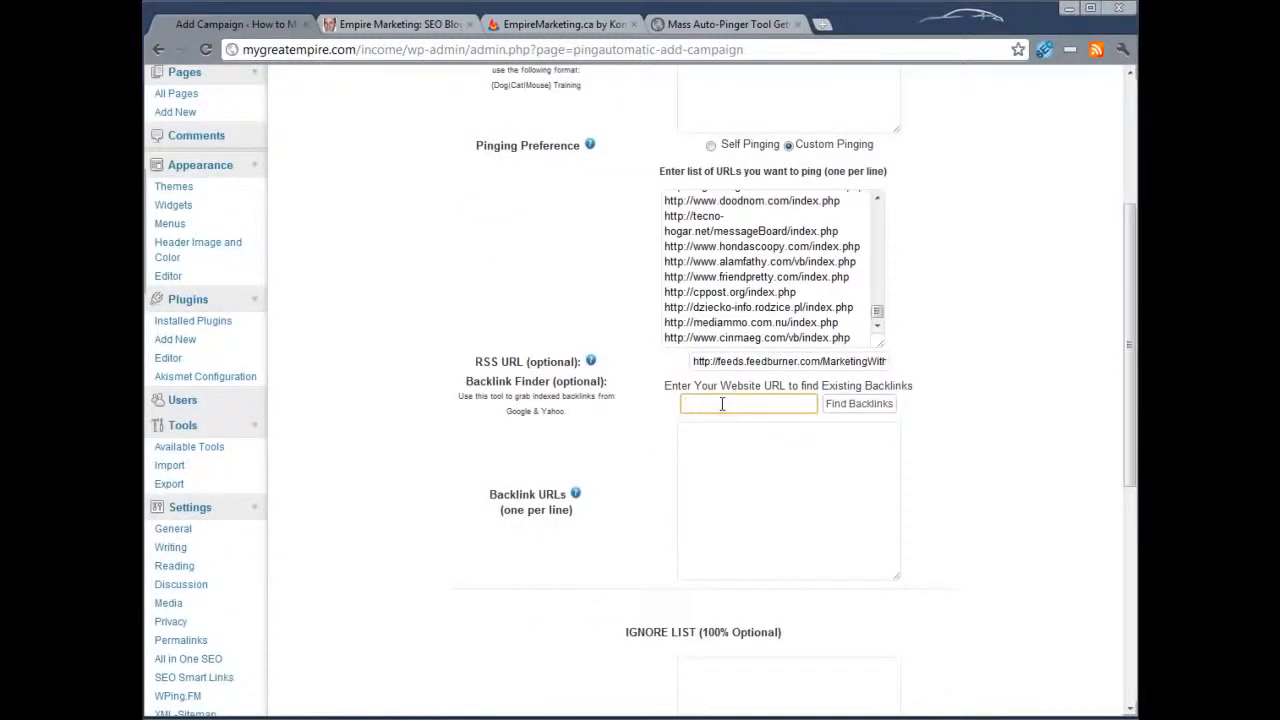
click(724, 488)
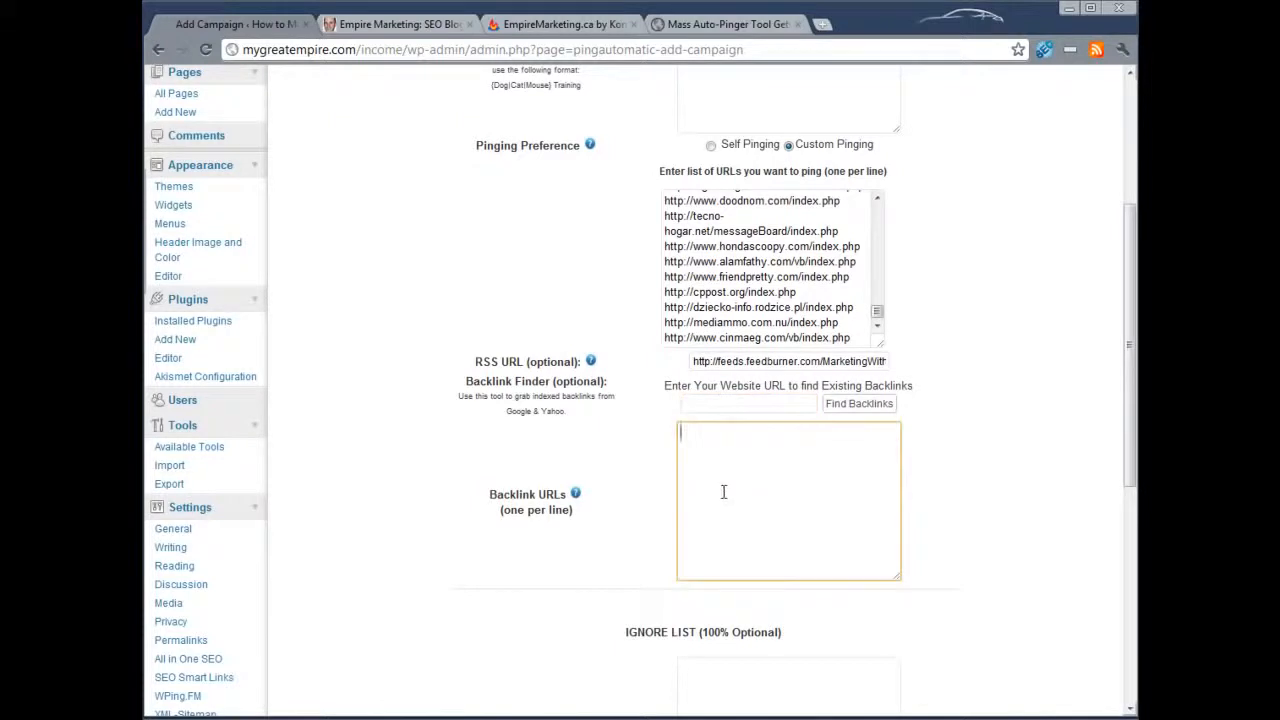
scroll(724, 491, down, 2)
scroll(724, 491, up, 3)
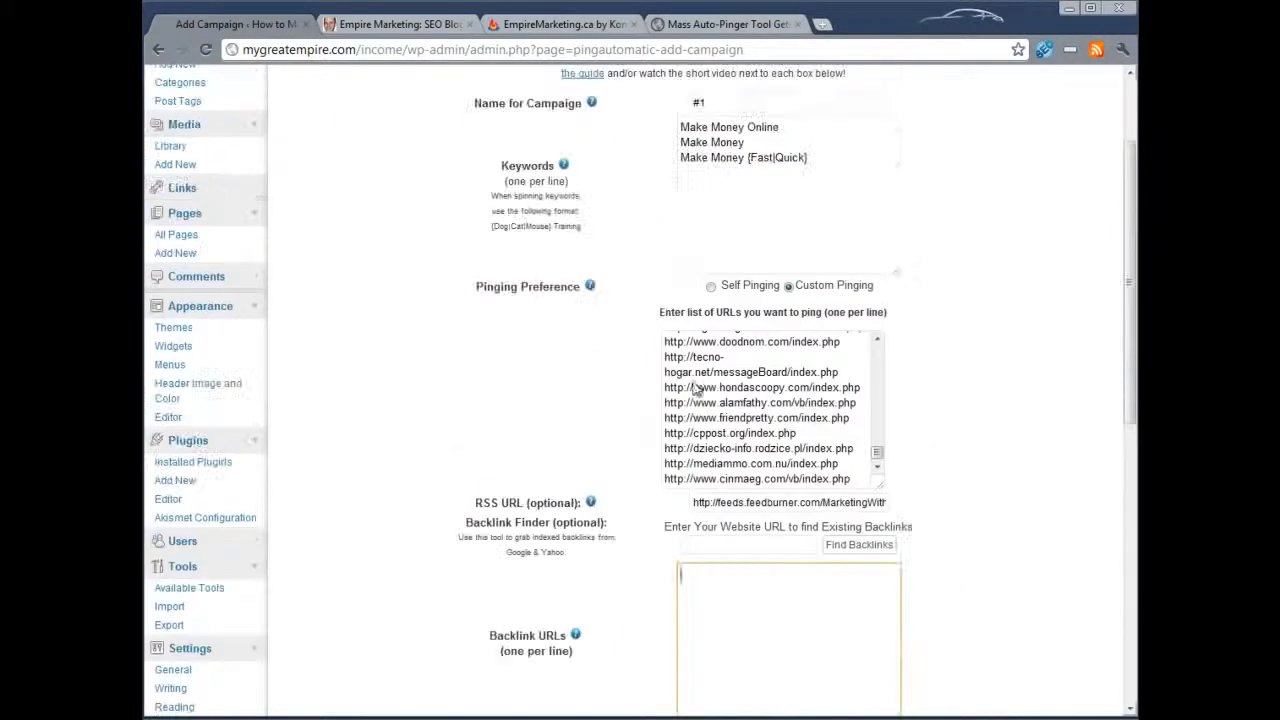
scroll(698, 608, down, 3)
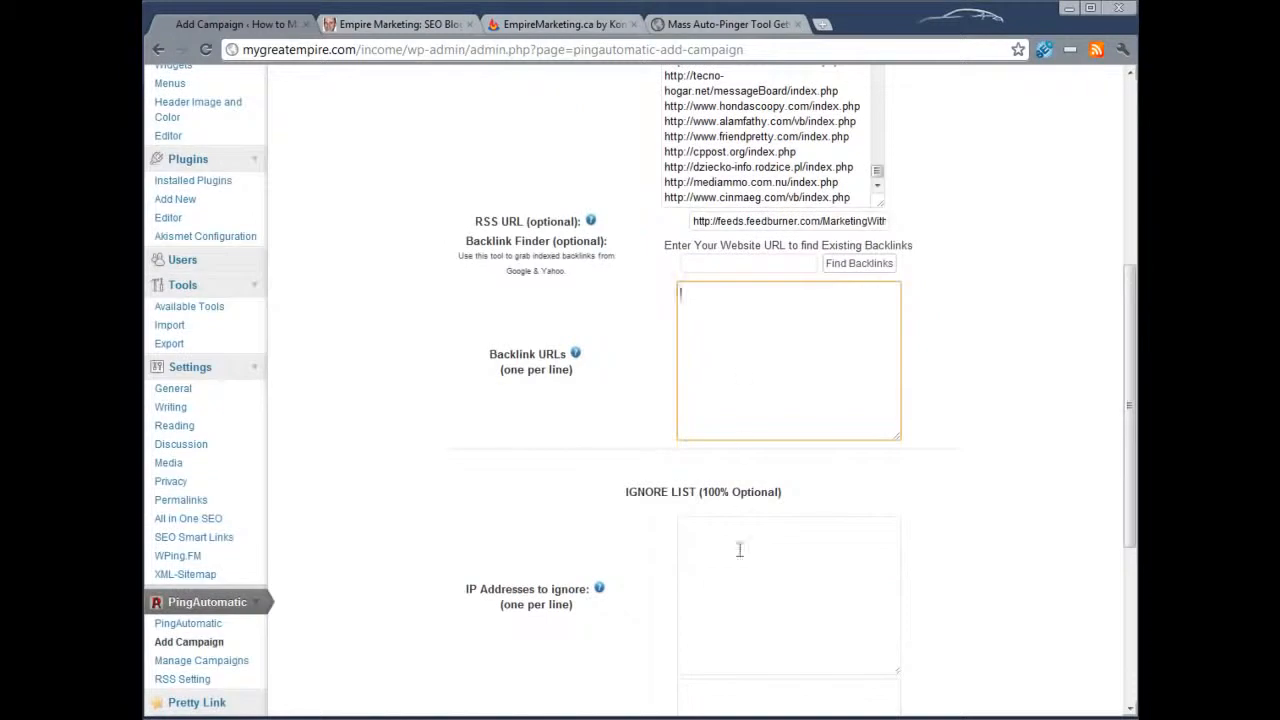
Examine the optional ignore list fields for IP addresses and referring sites
scroll(742, 584, down, 2)
click(751, 442)
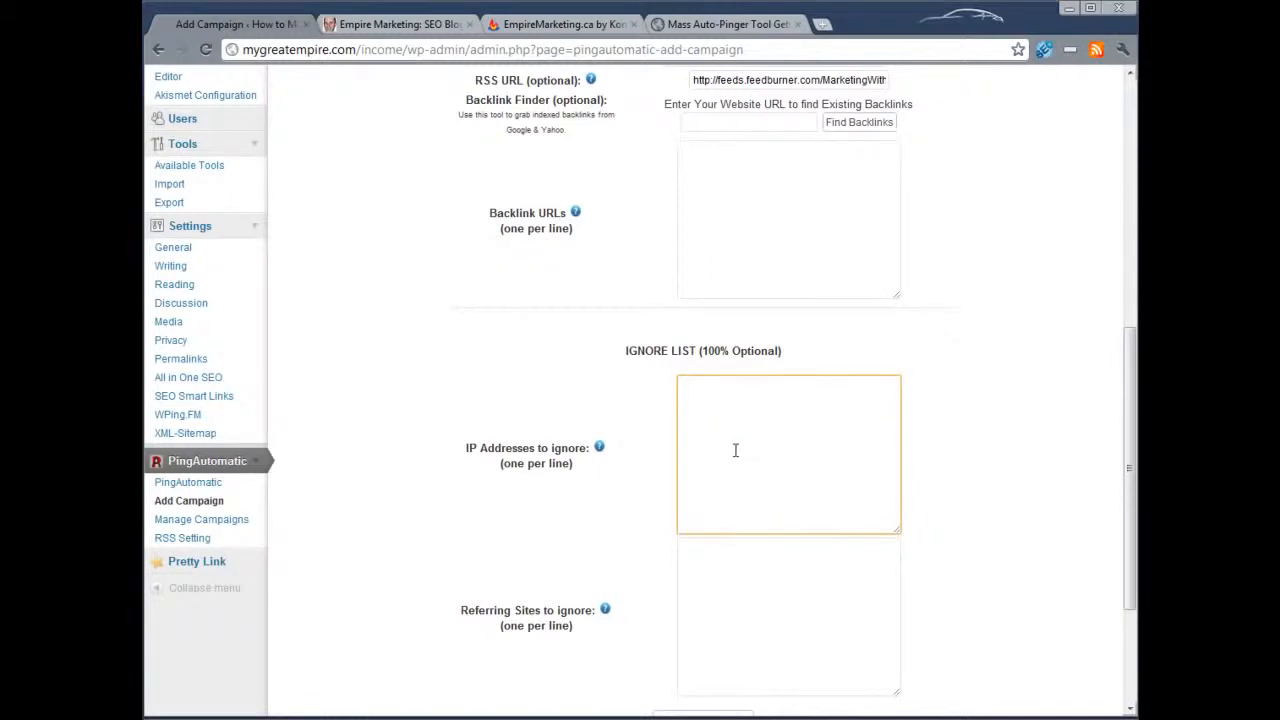
drag(715, 348, 784, 358)
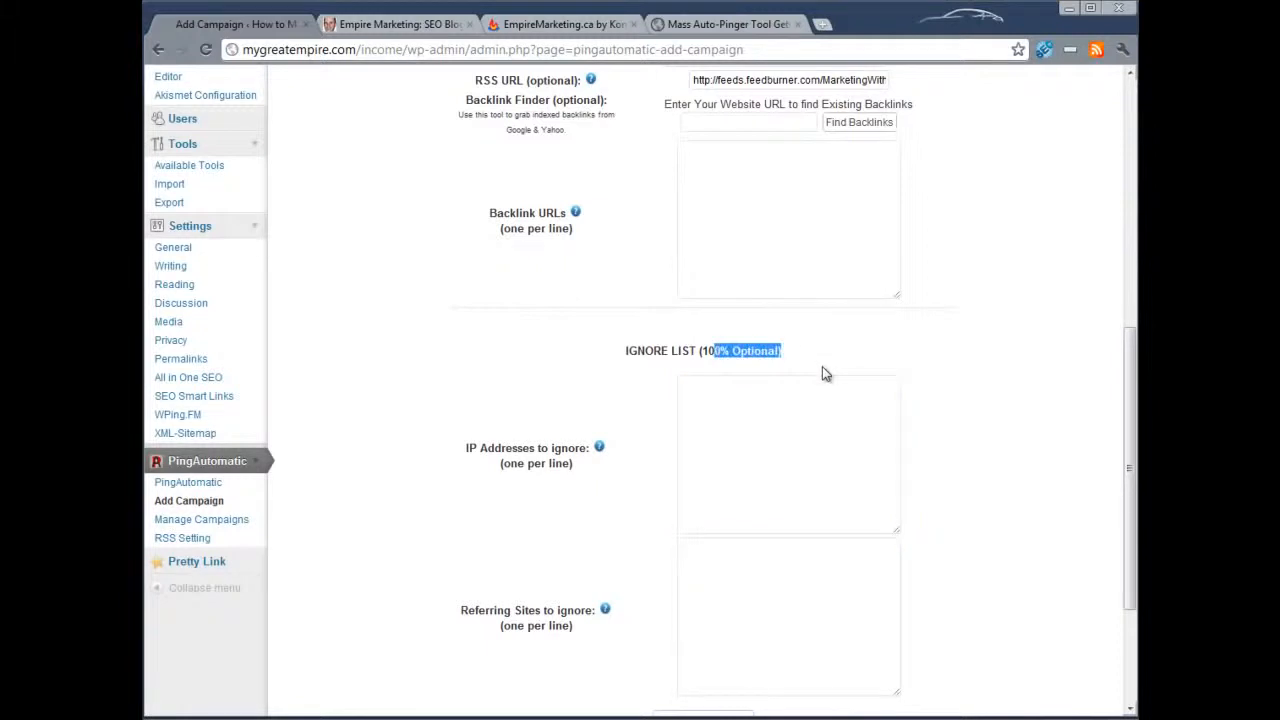
click(822, 367)
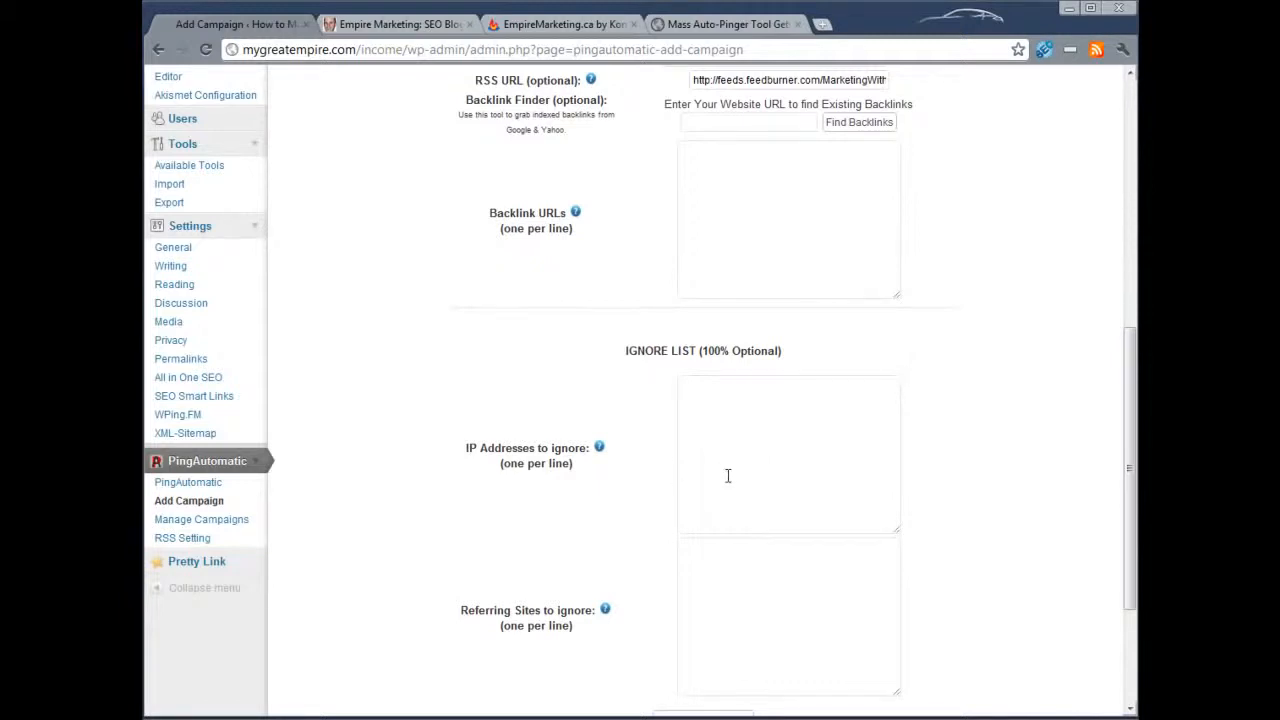
scroll(600, 591, down, 3)
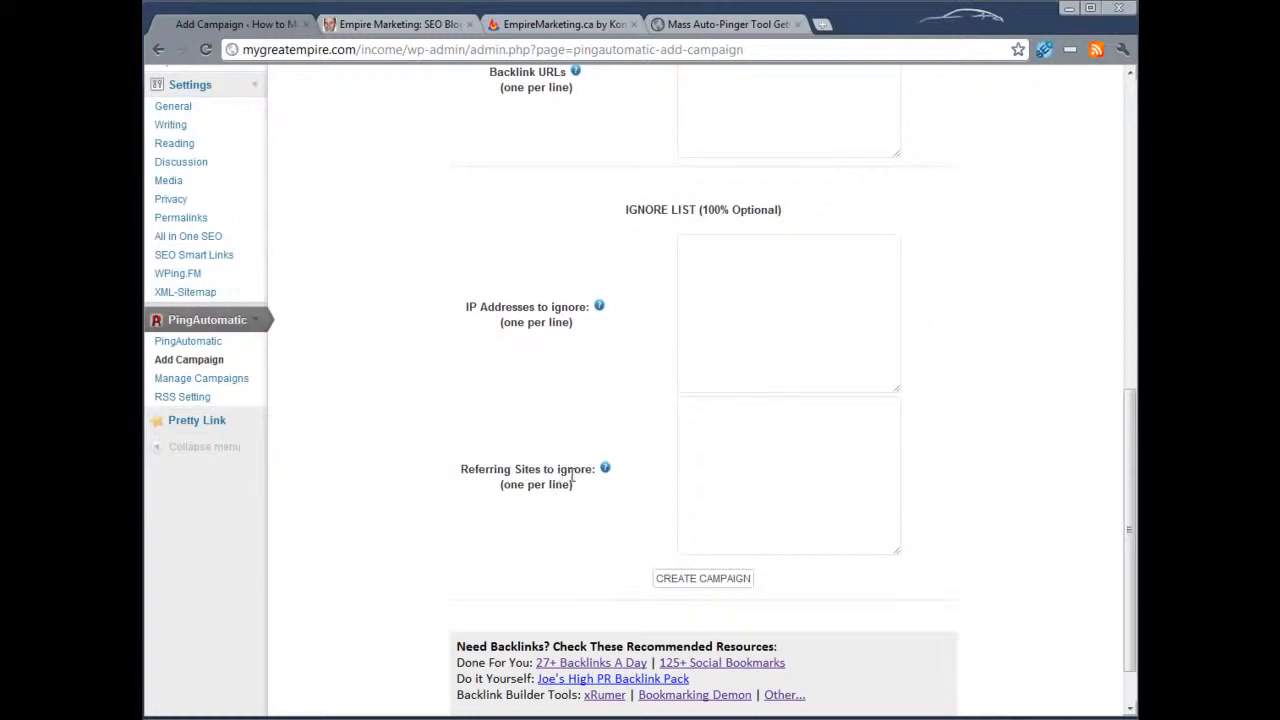
click(711, 453)
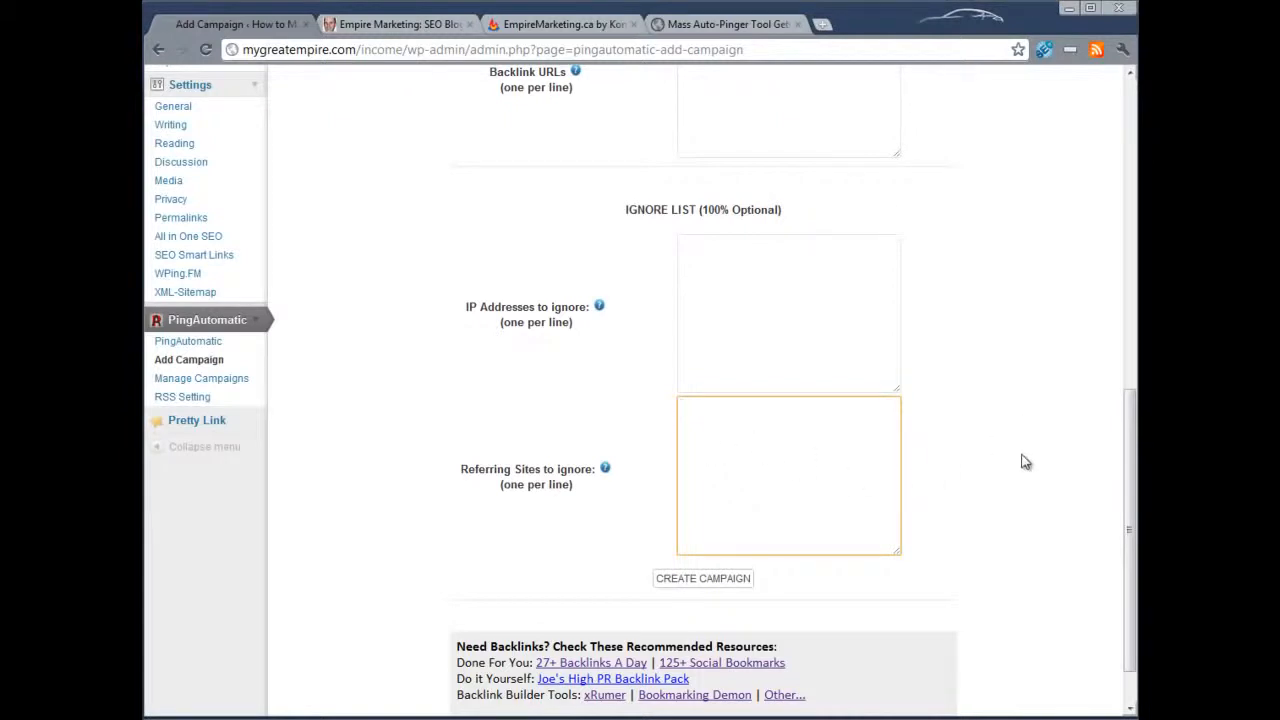
scroll(1023, 457, up, 4)
scroll(1023, 457, down, 4)
click(884, 592)
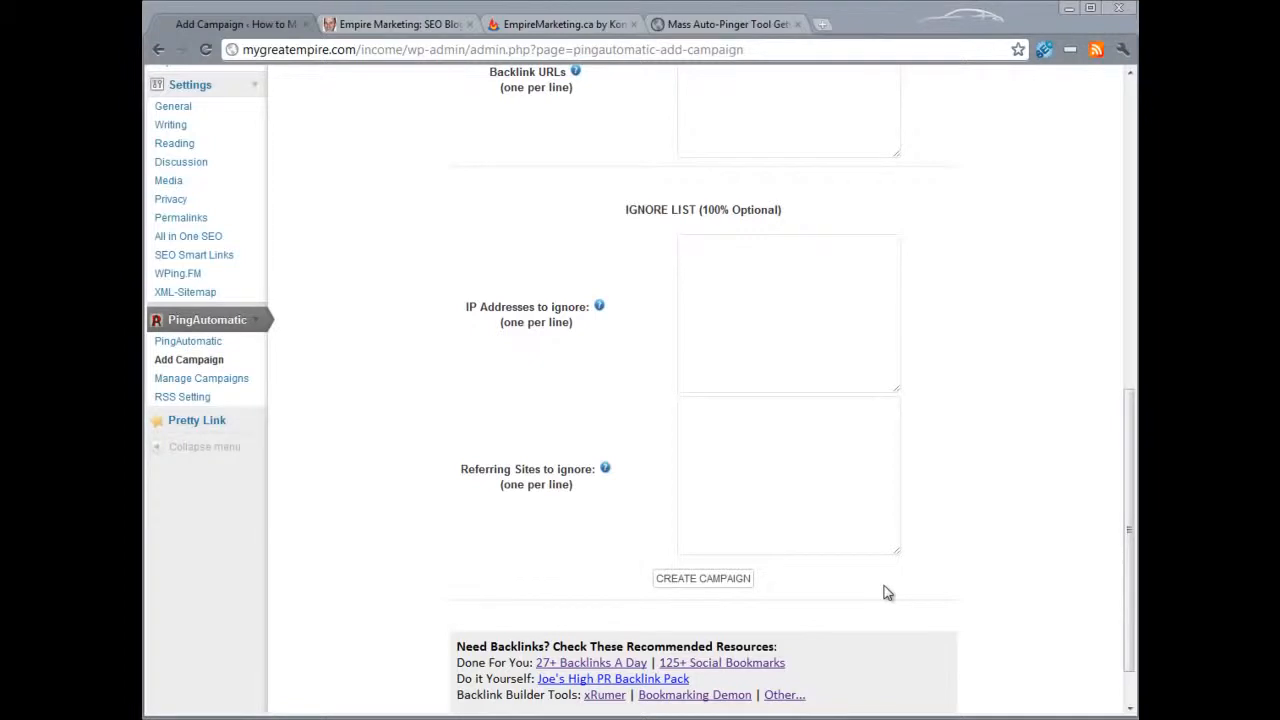
click(819, 513)
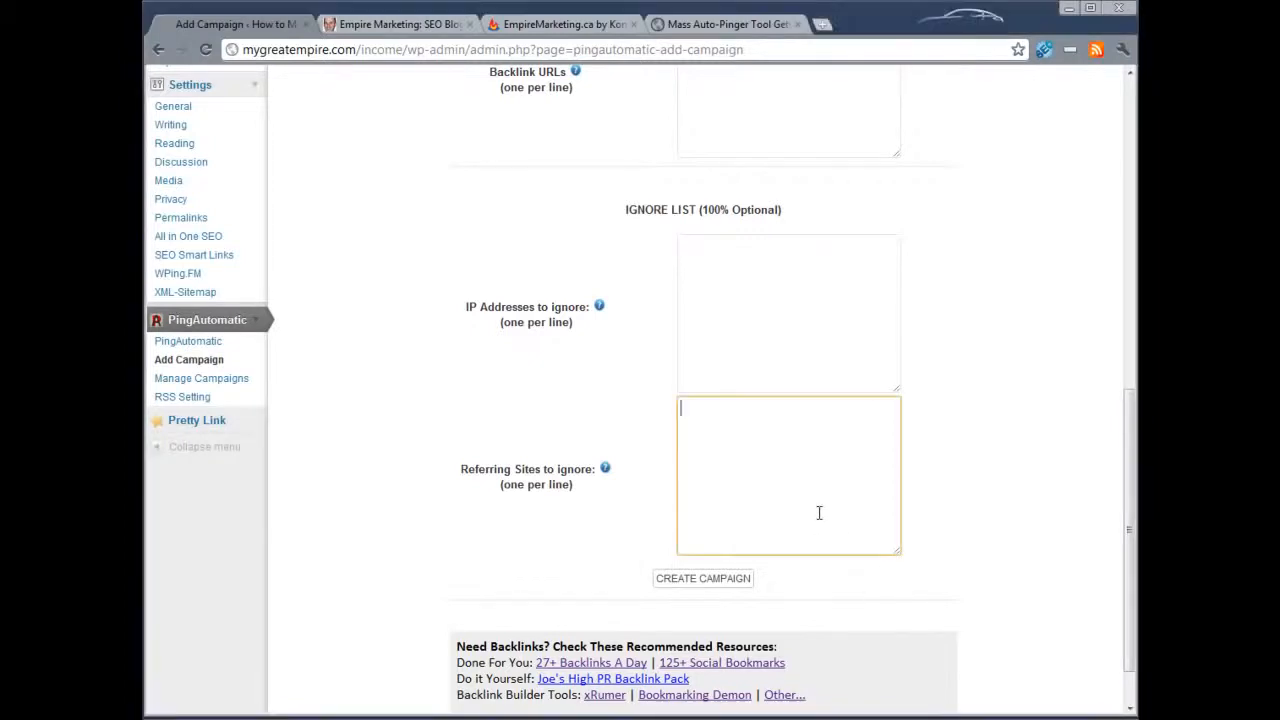
text(google.com)
key(ctrl+a)
key(BackSpace)
Review the completed campaign form from its name and keywords down to the ignore list
scroll(1006, 600, down, 2)
scroll(1006, 602, up, 3)
scroll(1002, 598, down, 2)
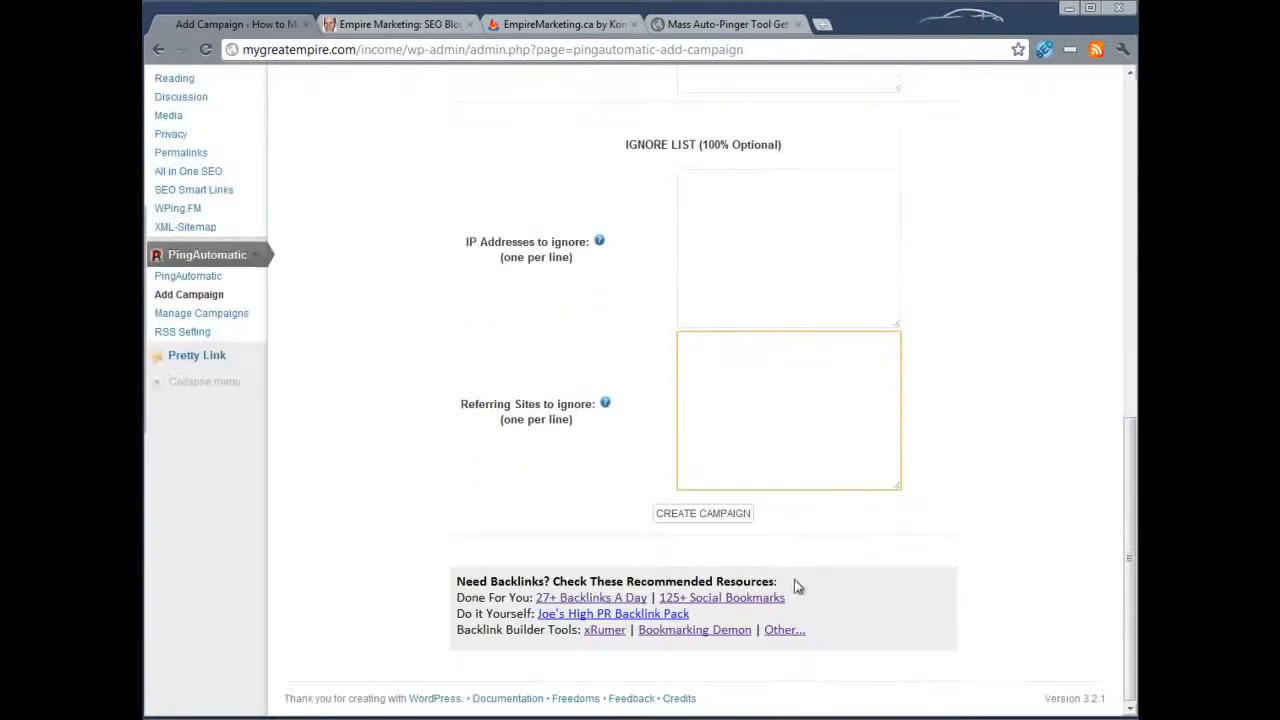
scroll(953, 572, up, 4)
scroll(955, 576, up, 3)
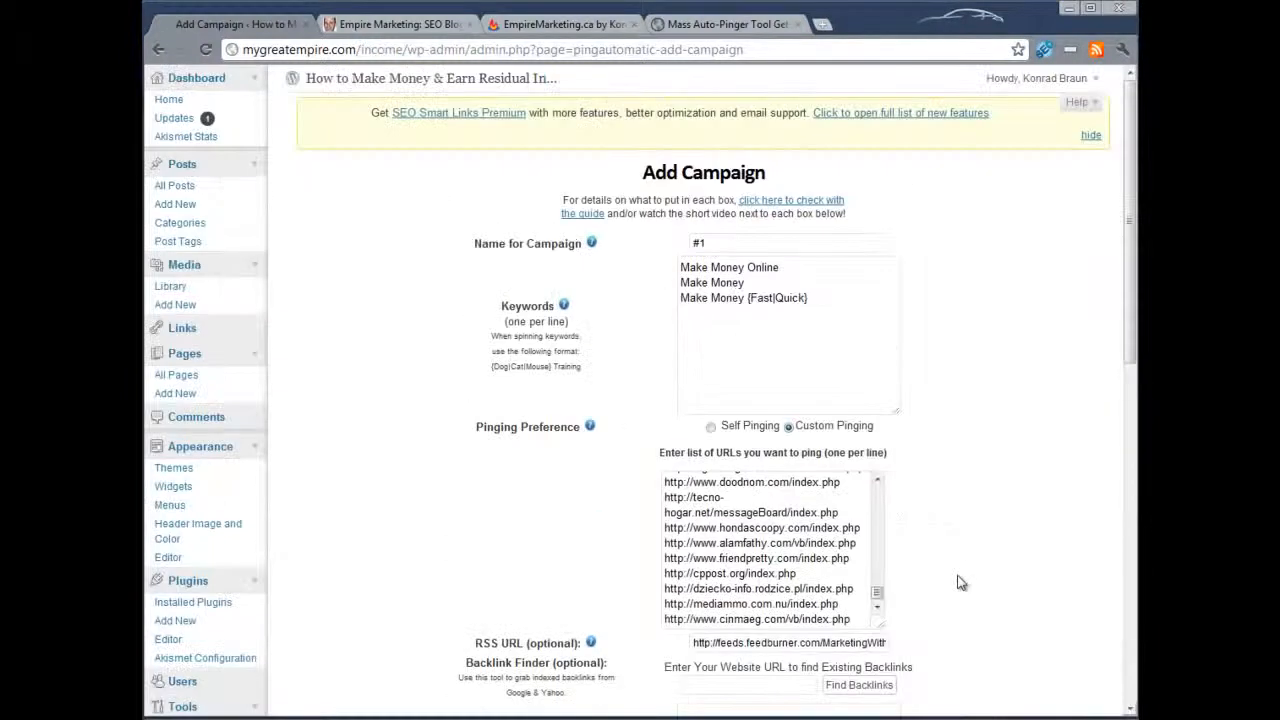
scroll(957, 582, down, 4)
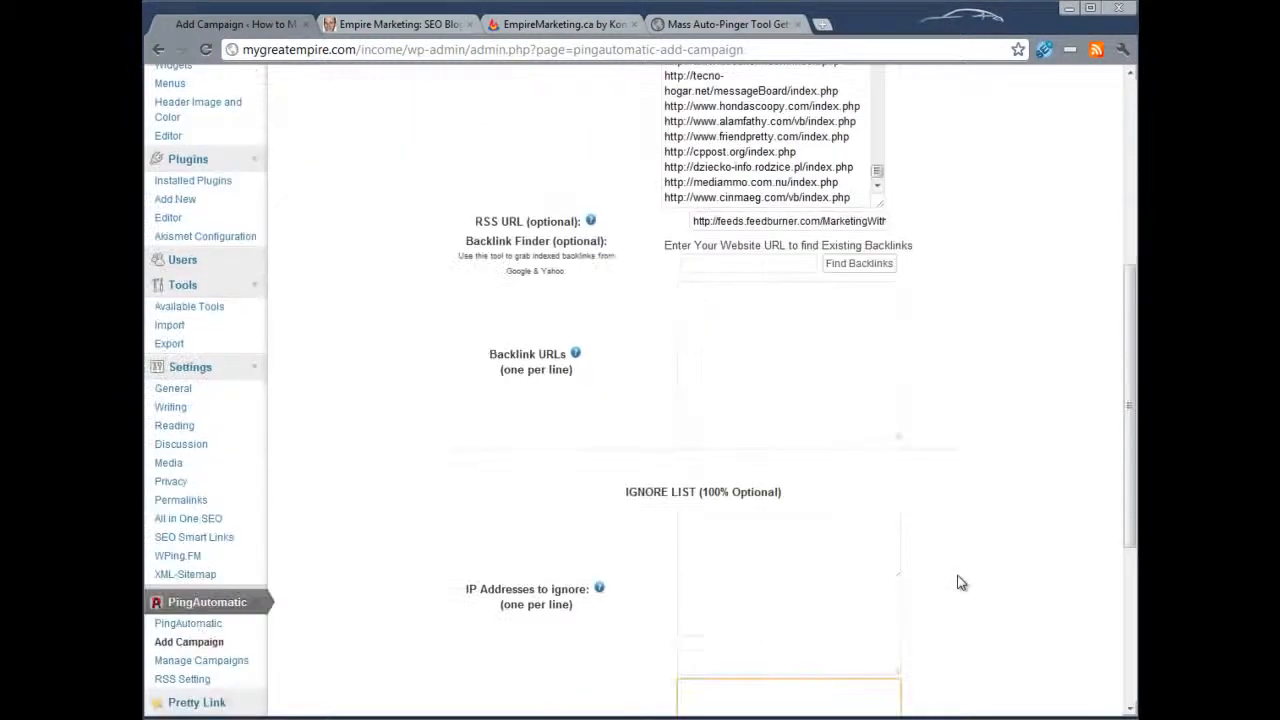
scroll(957, 582, up, 4)
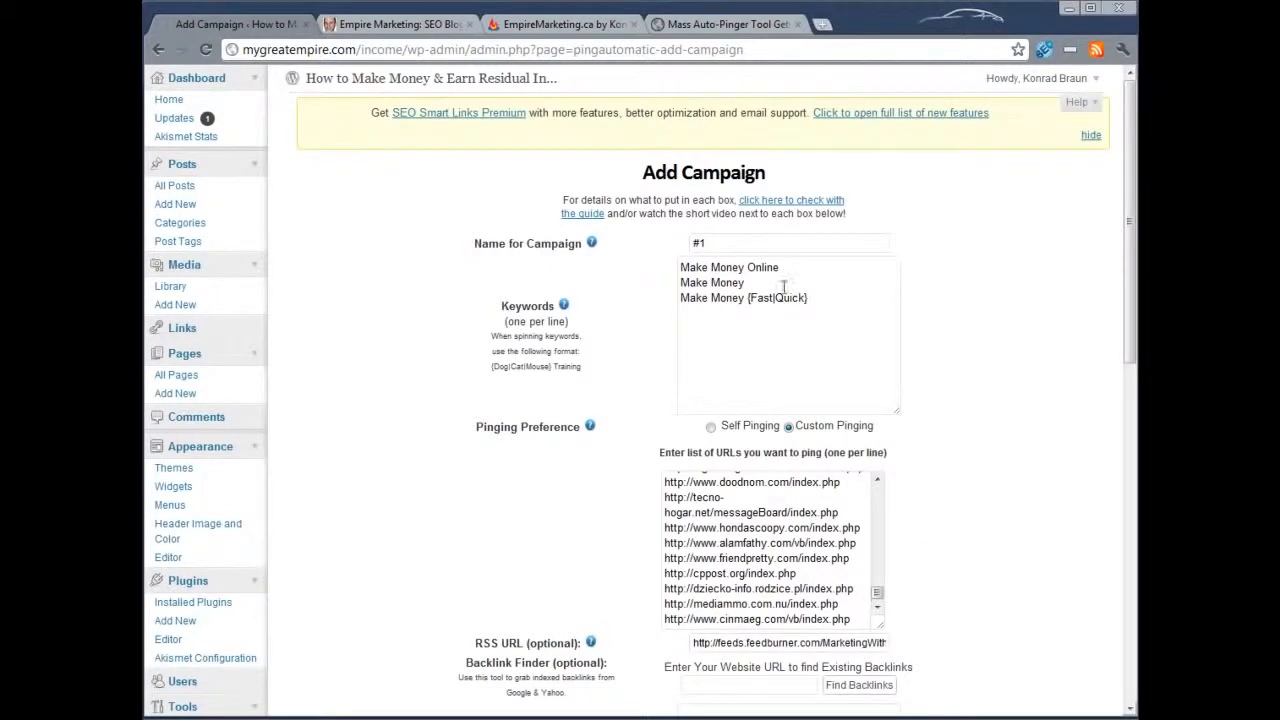
scroll(790, 290, down, 4)
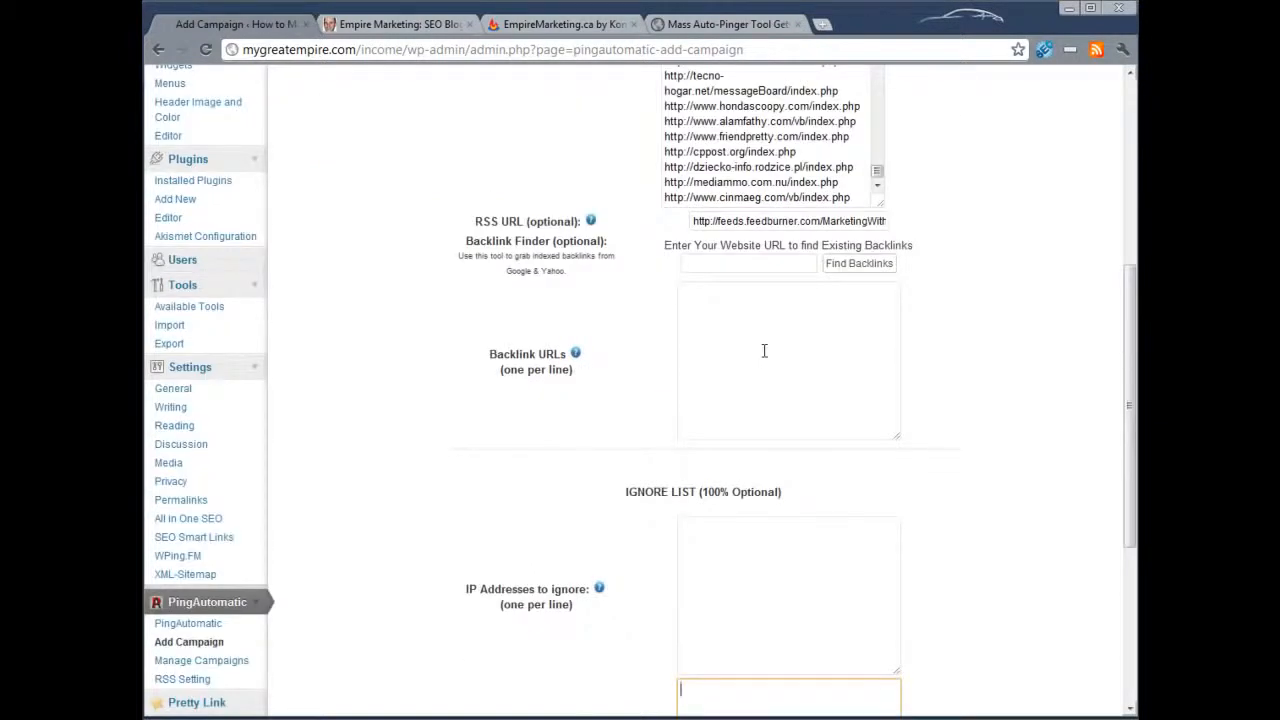
scroll(764, 350, up, 3)
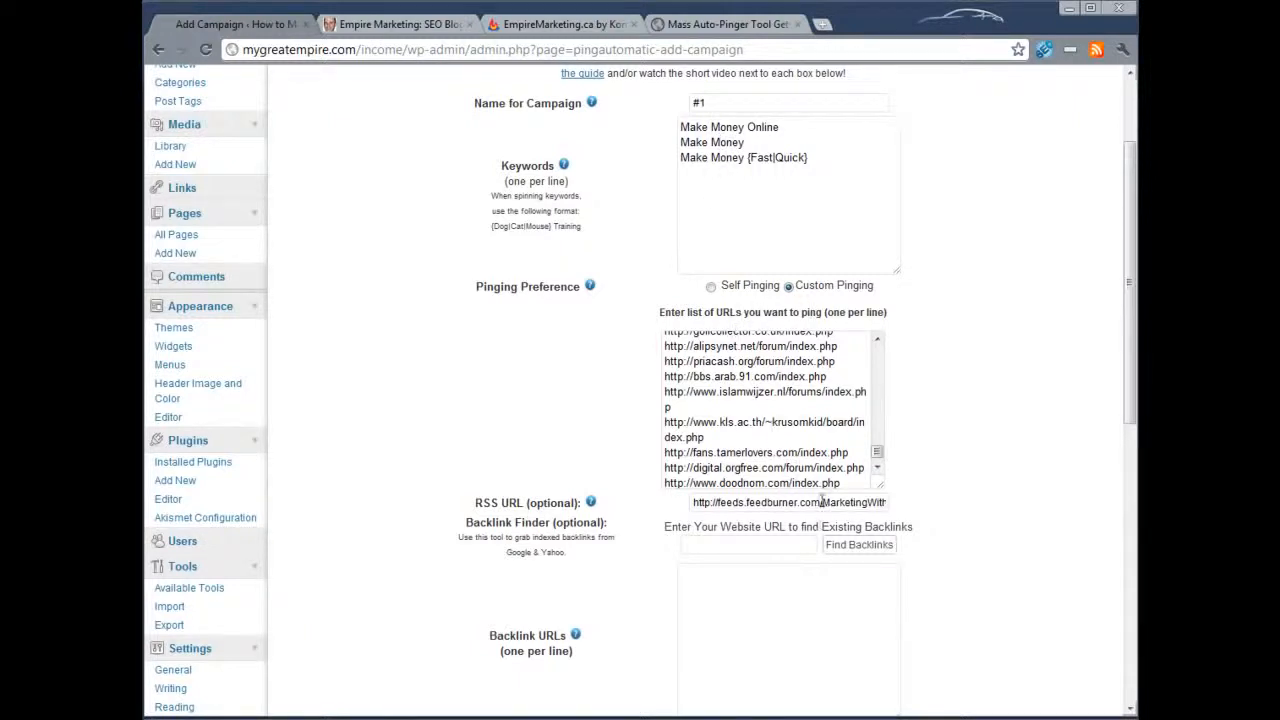
scroll(822, 503, down, 3)
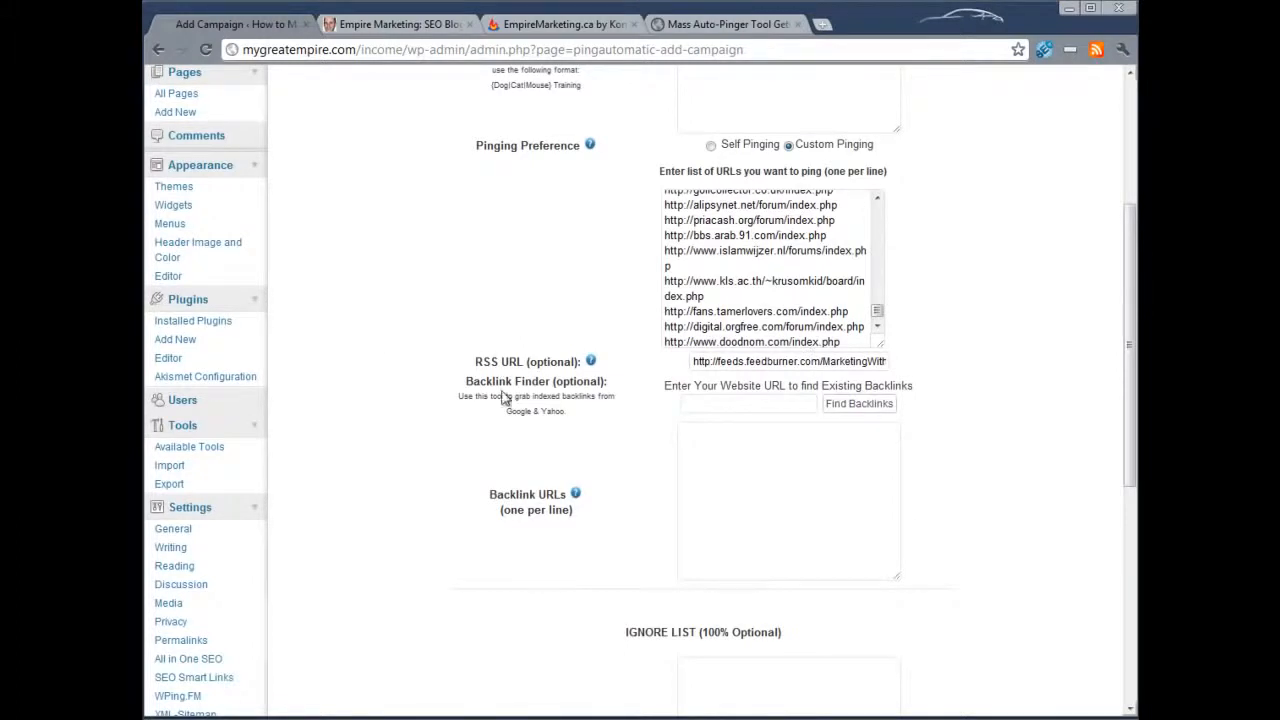
Create the pinging campaign with the name #01 and the settings entered in the form
scroll(954, 622, down, 4)
scroll(954, 622, down, 3)
click(705, 661)
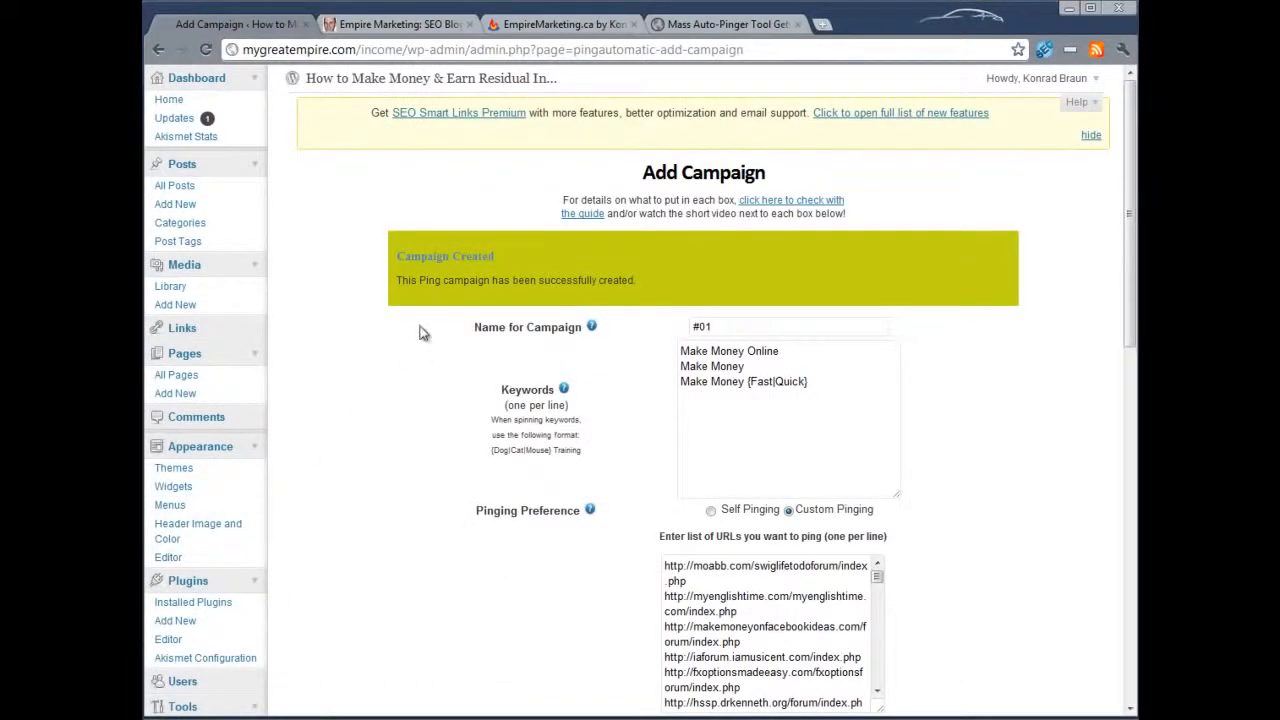
scroll(734, 434, down, 2)
scroll(994, 536, down, 10)
scroll(994, 537, up, 8)
scroll(996, 538, down, 1)
scroll(997, 547, up, 1)
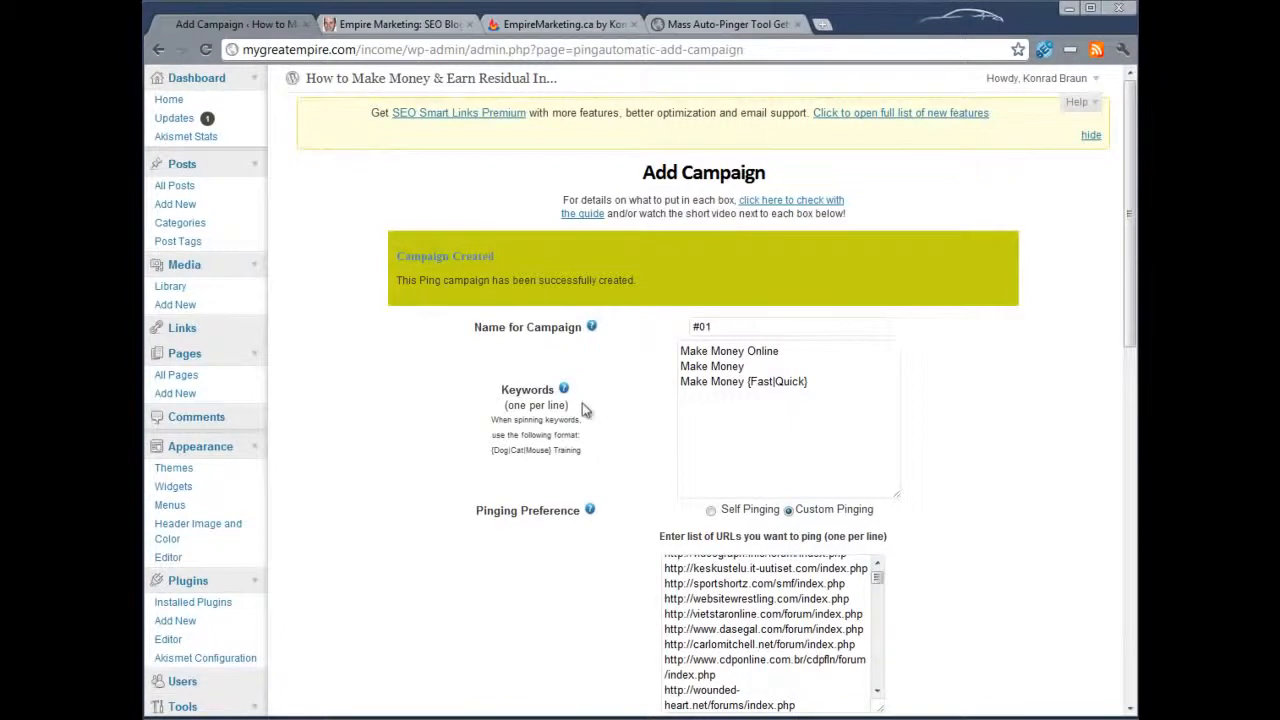
Look over the created campaign's form and open the list of existing PingAutomatic campaigns
scroll(588, 410, down, 5)
scroll(582, 405, up, 5)
scroll(575, 525, down, 5)
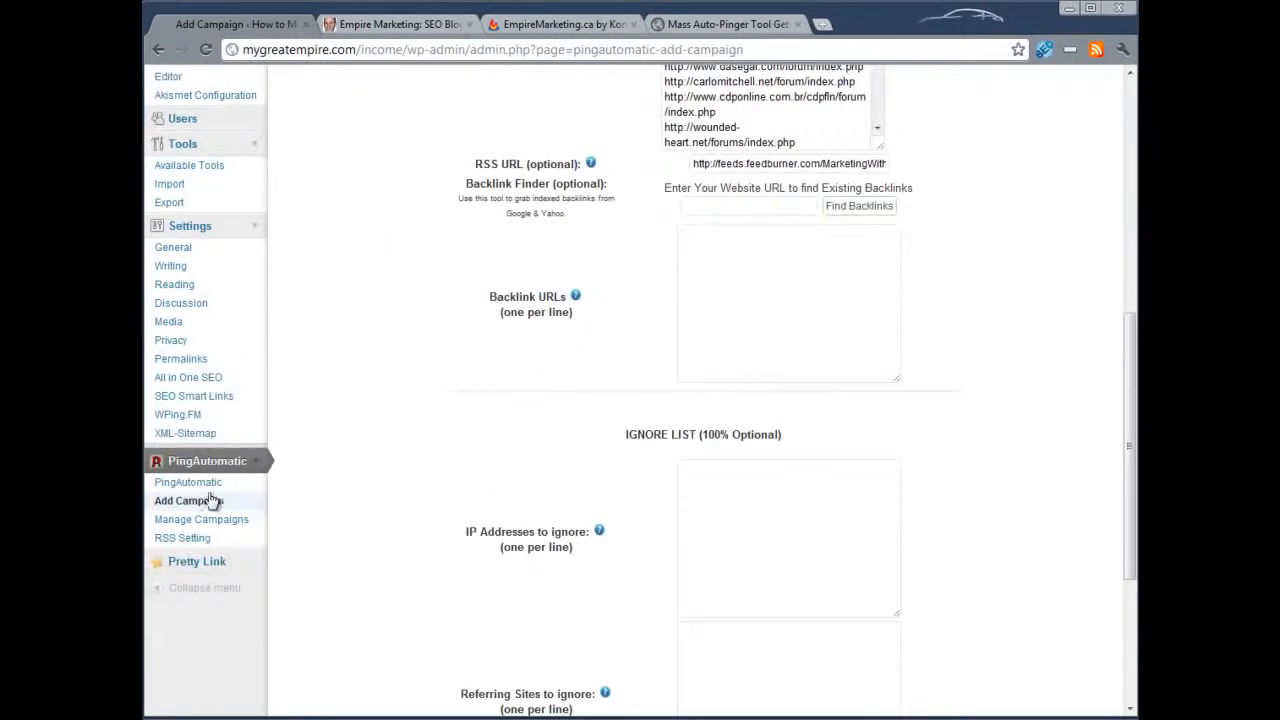
scroll(383, 457, up, 5)
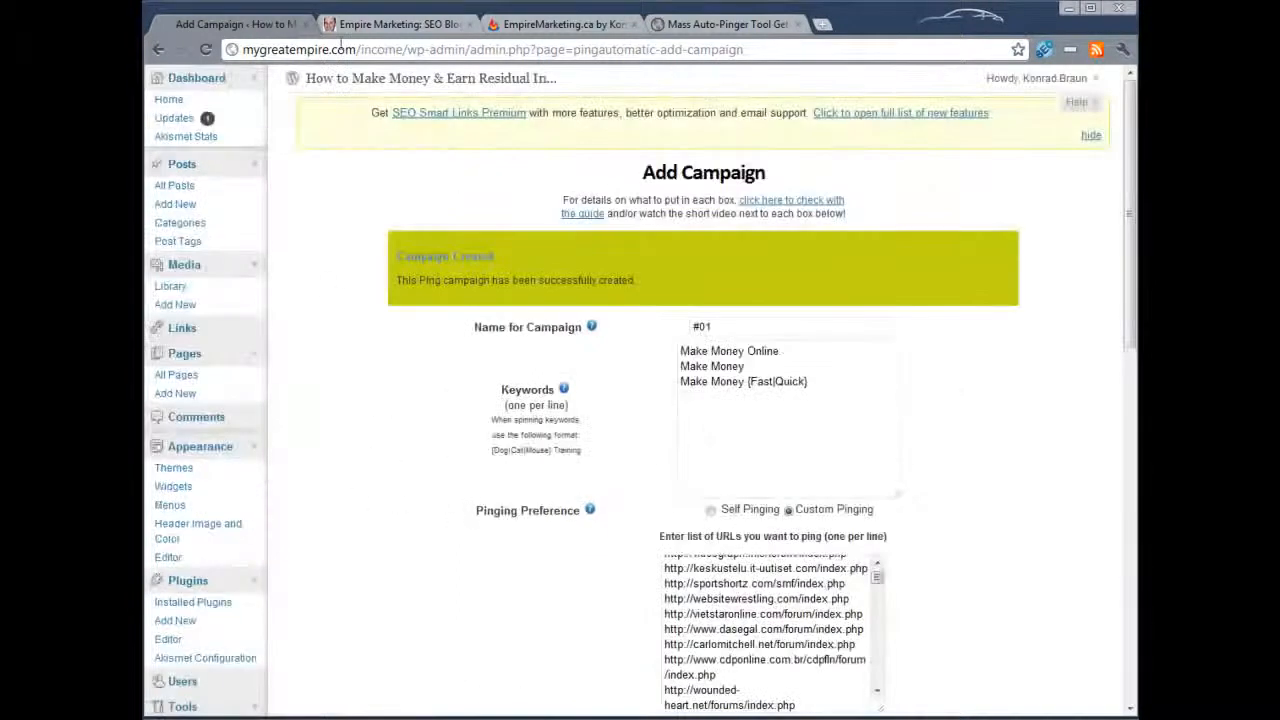
scroll(383, 430, down, 4)
scroll(383, 432, down, 3)
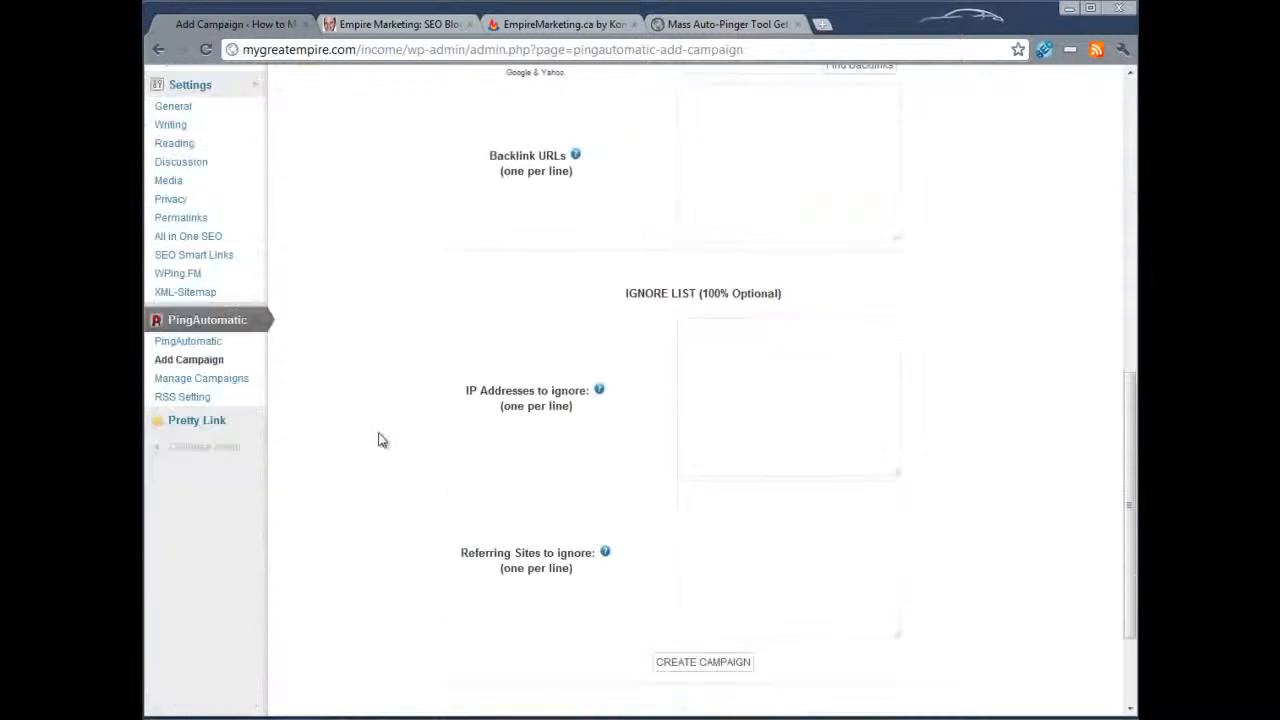
click(203, 380)
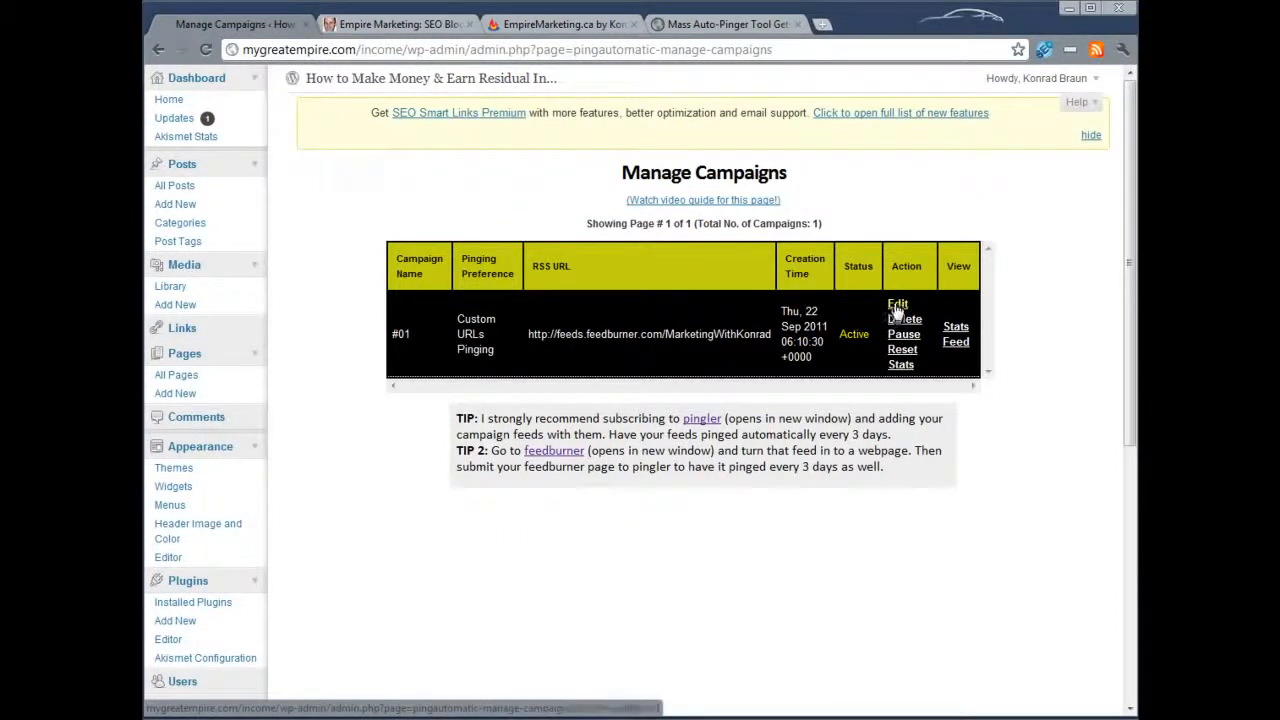
Open campaign #01 for editing, look through its form, and return to the campaign list
click(897, 306)
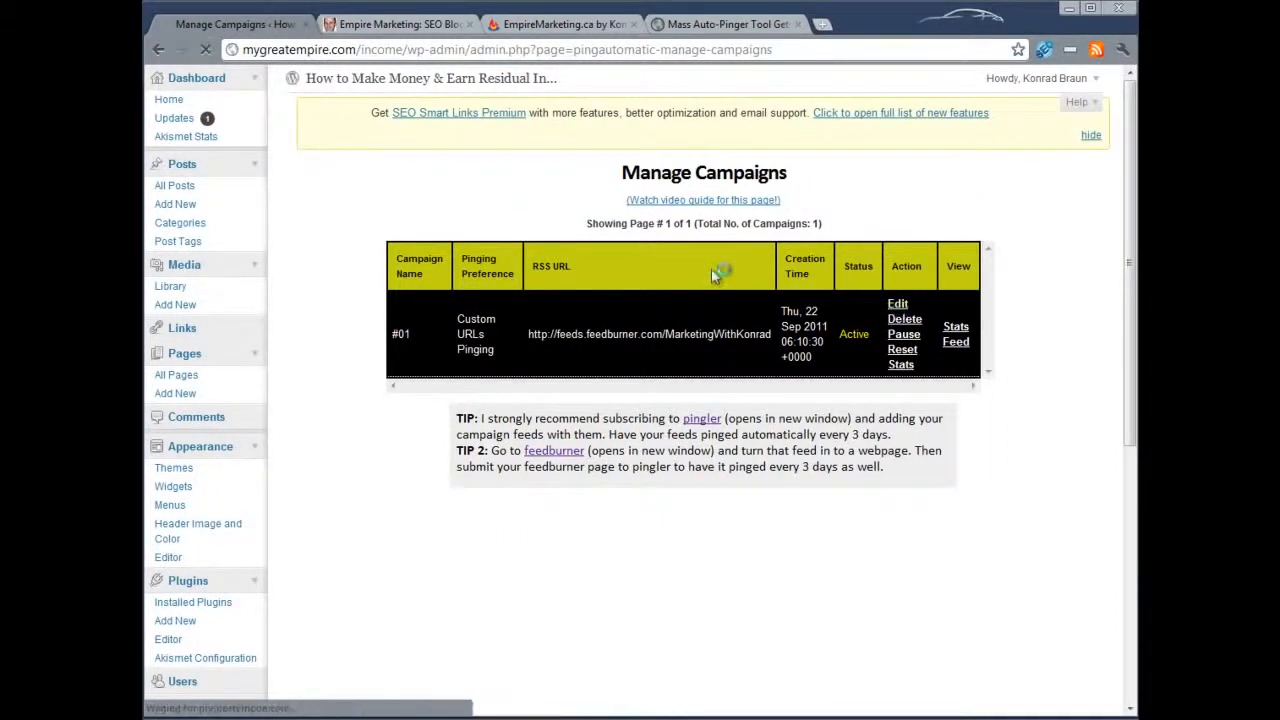
scroll(795, 310, down, 6)
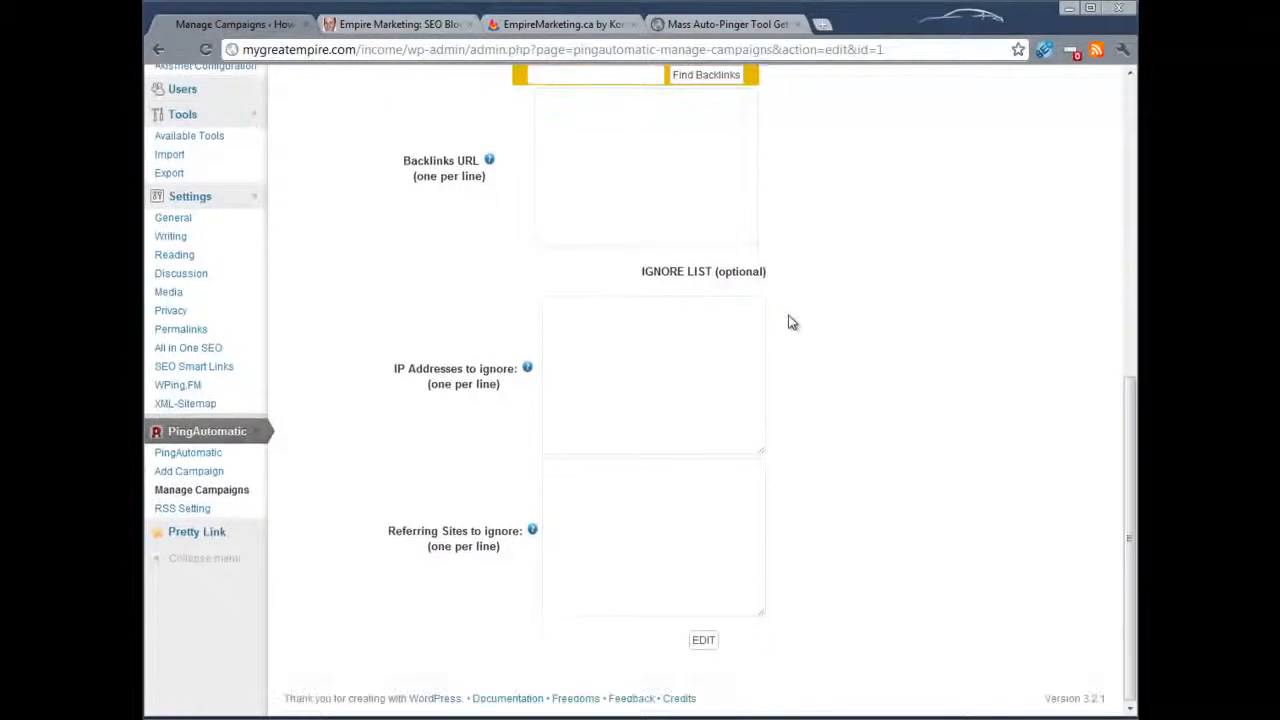
click(203, 490)
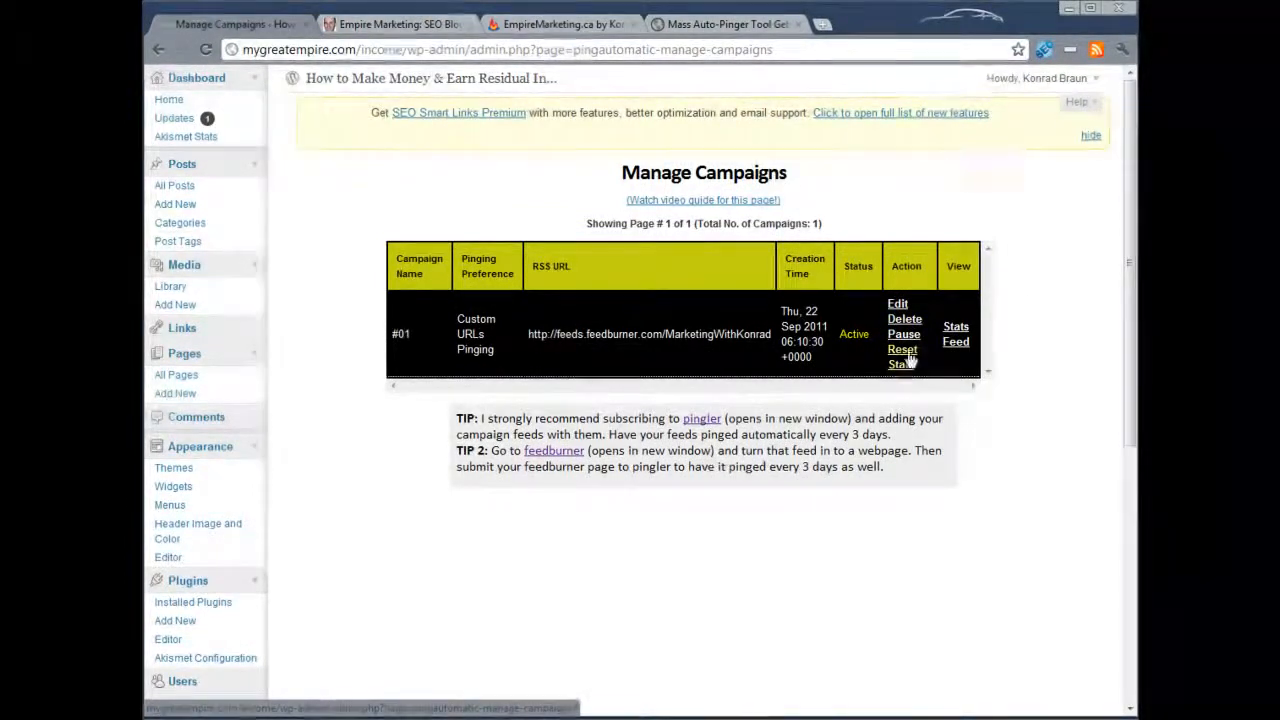
View the ping statistics of campaign #01 and return to the campaign list
click(956, 328)
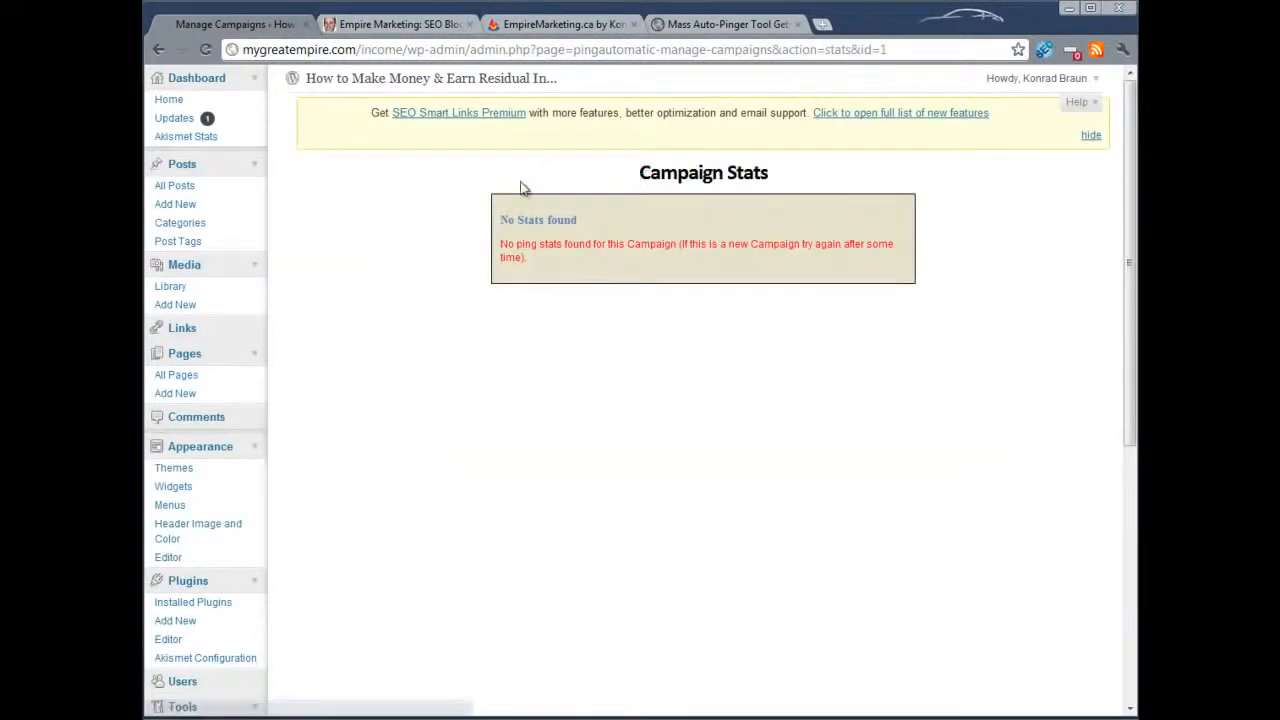
scroll(326, 582, down, 5)
click(237, 632)
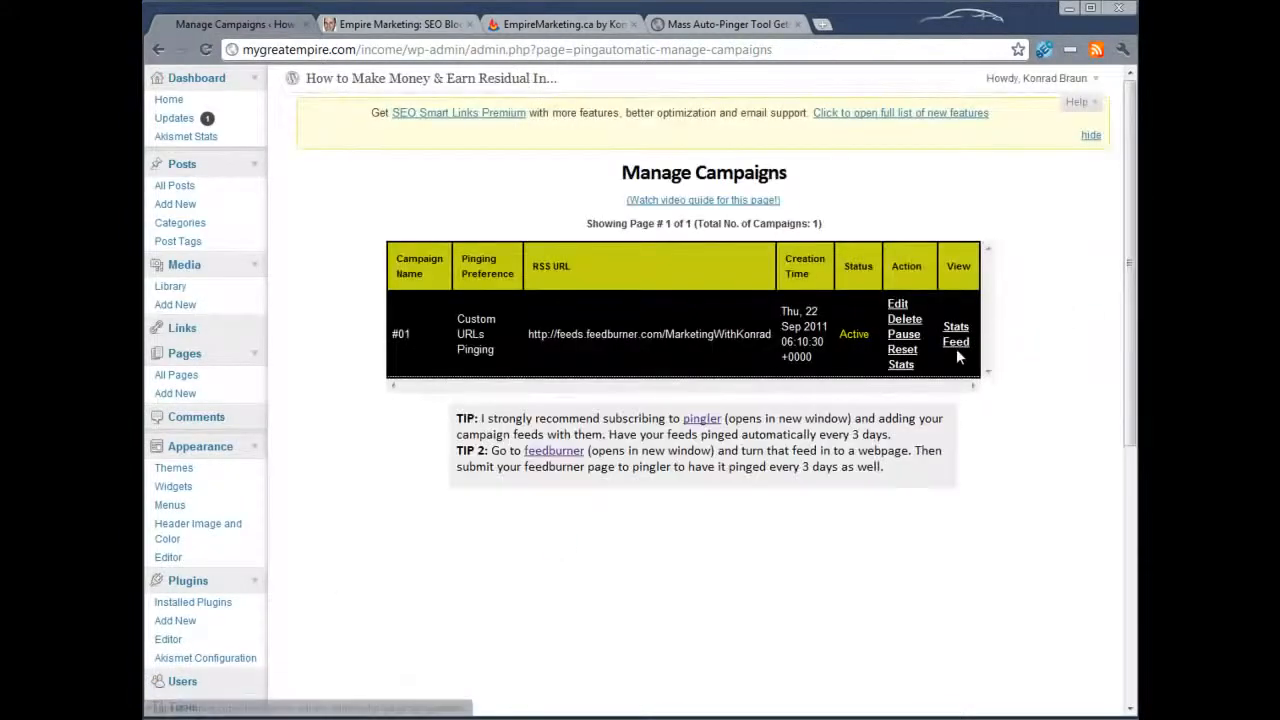
Open the RSS feed of campaign #01, select its full web address, and return to the campaign list
click(956, 345)
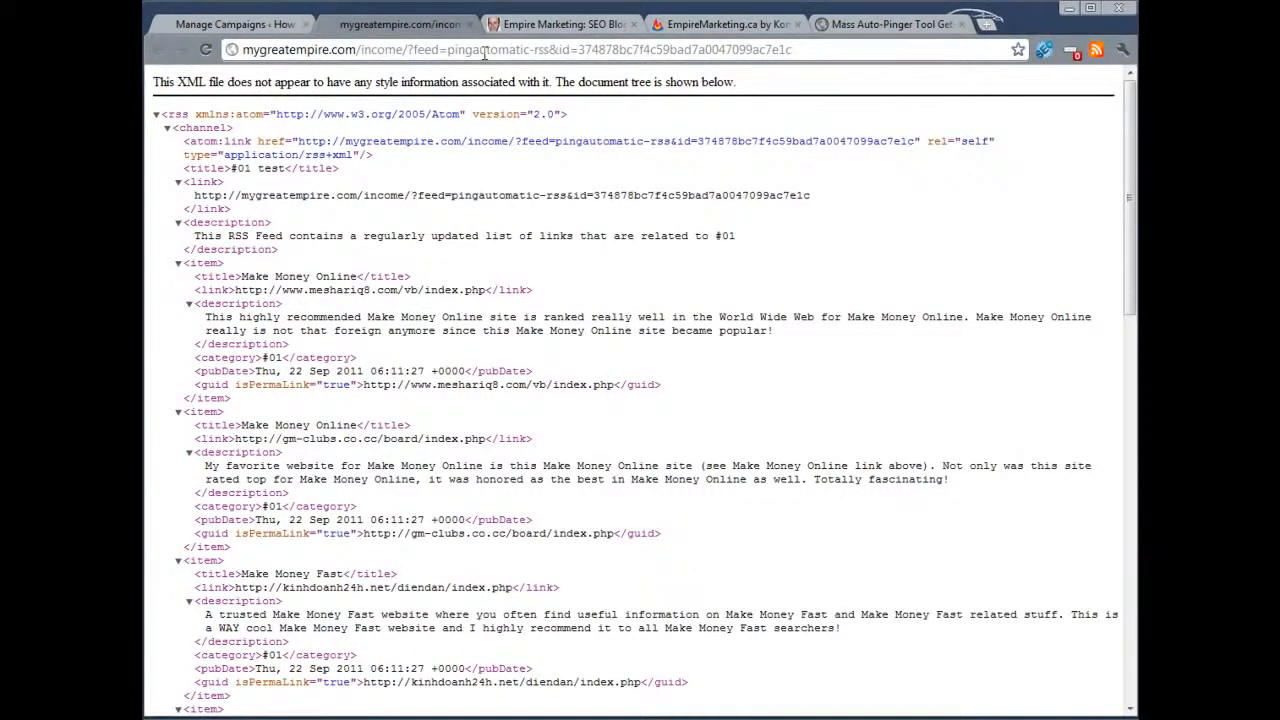
click(484, 50)
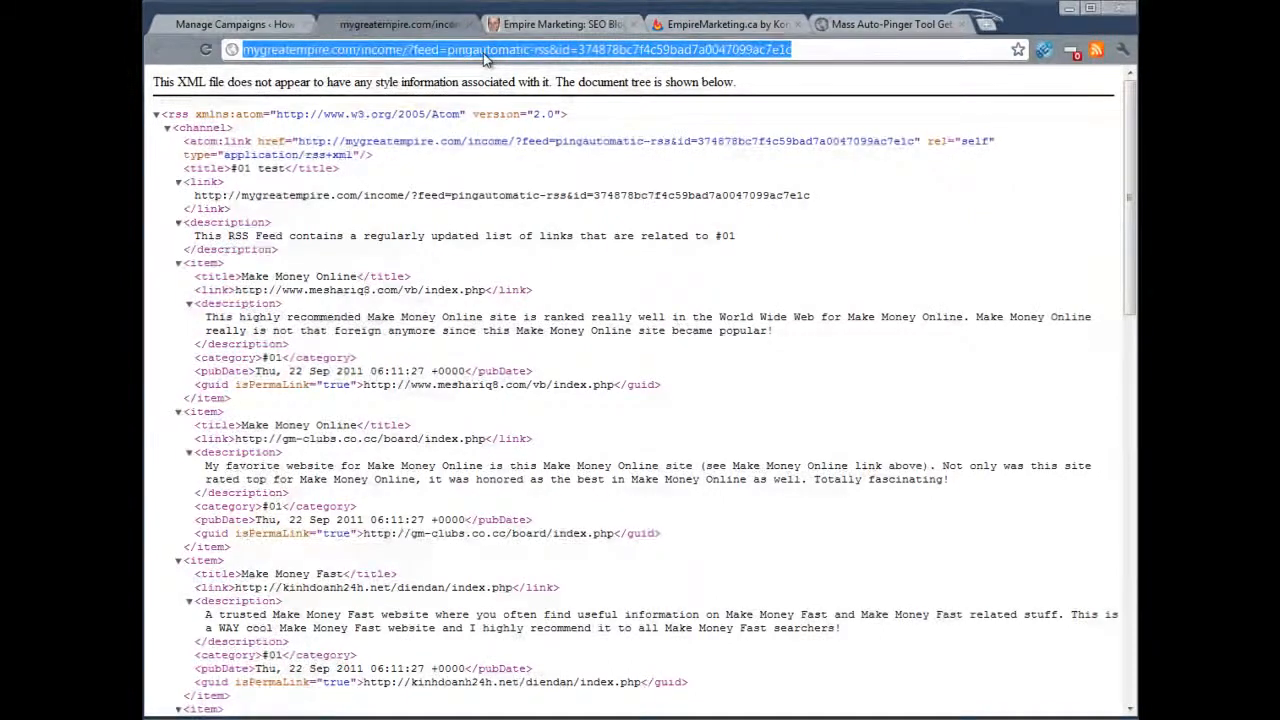
click(245, 24)
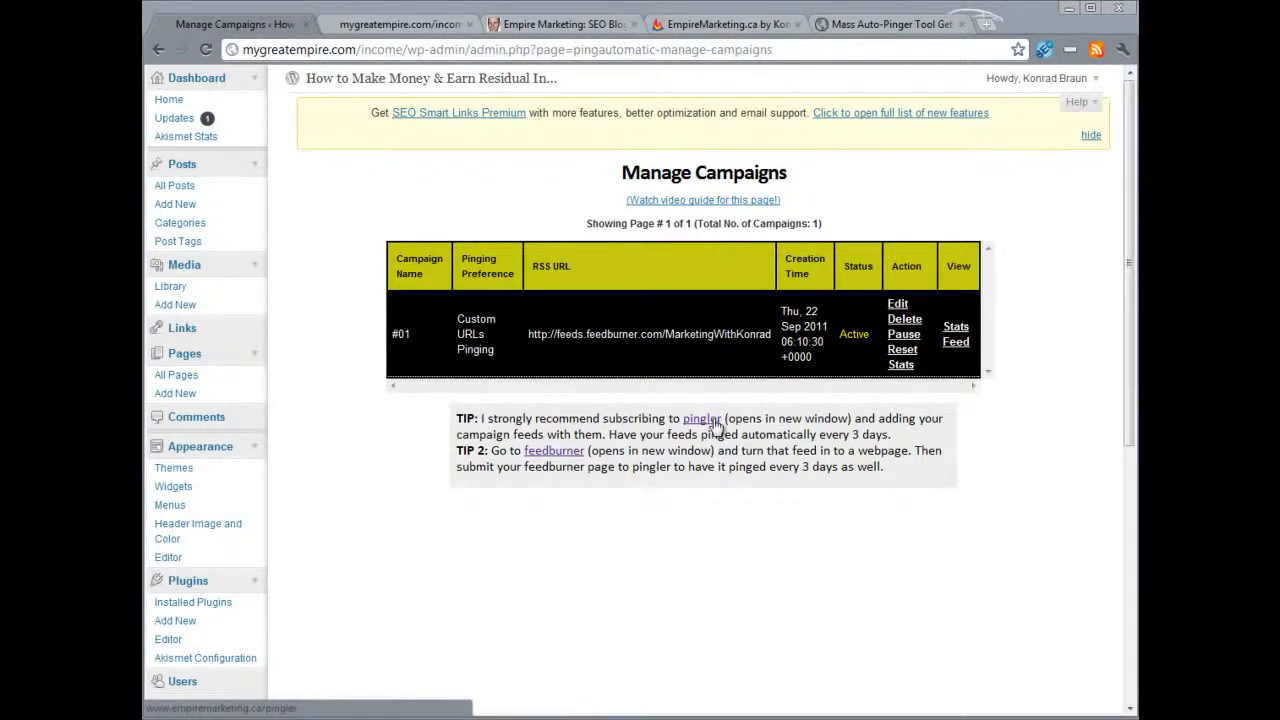
click(395, 24)
click(400, 52)
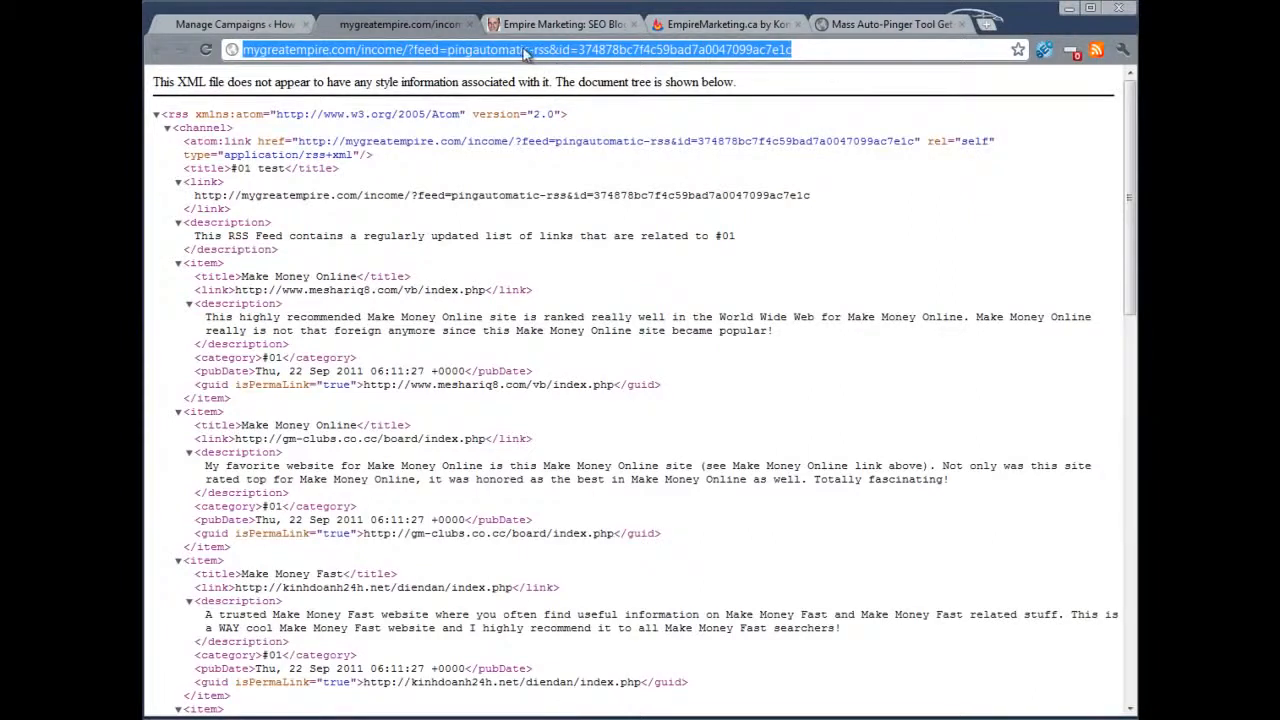
click(235, 24)
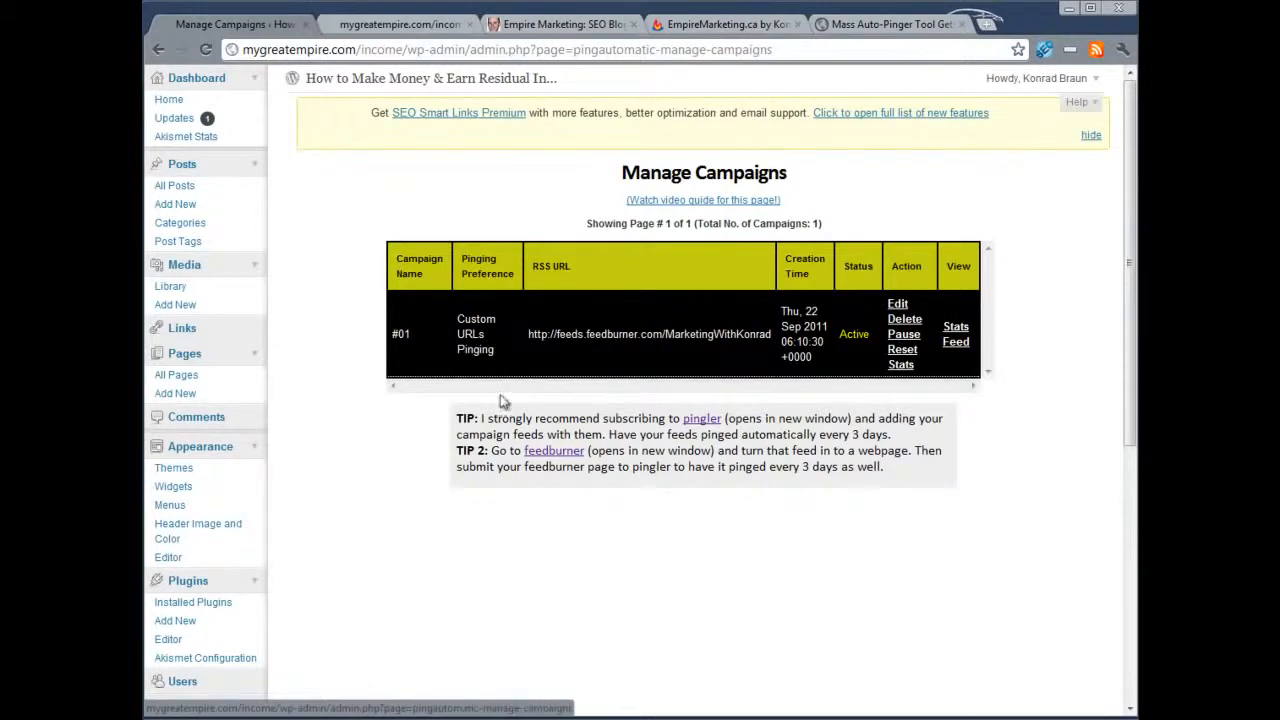
Open campaign #01 for editing and compare its keywords and ping URLs with the items in its RSS feed
click(898, 304)
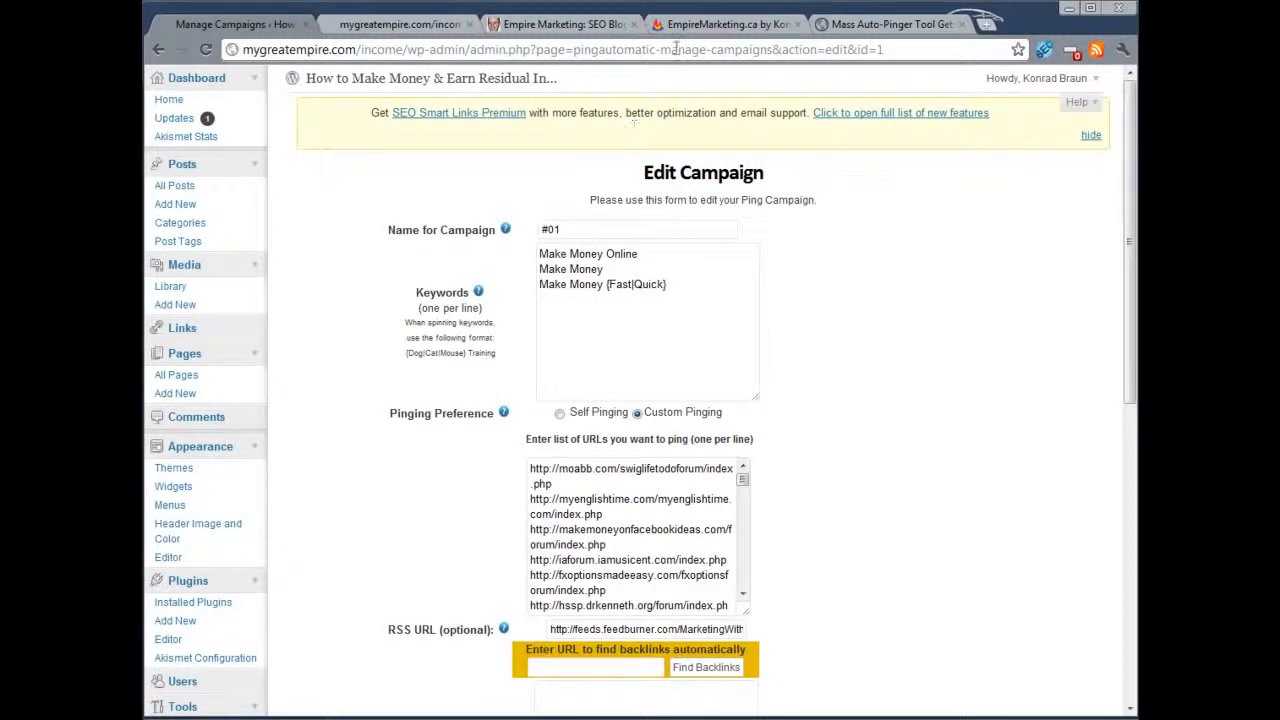
click(400, 24)
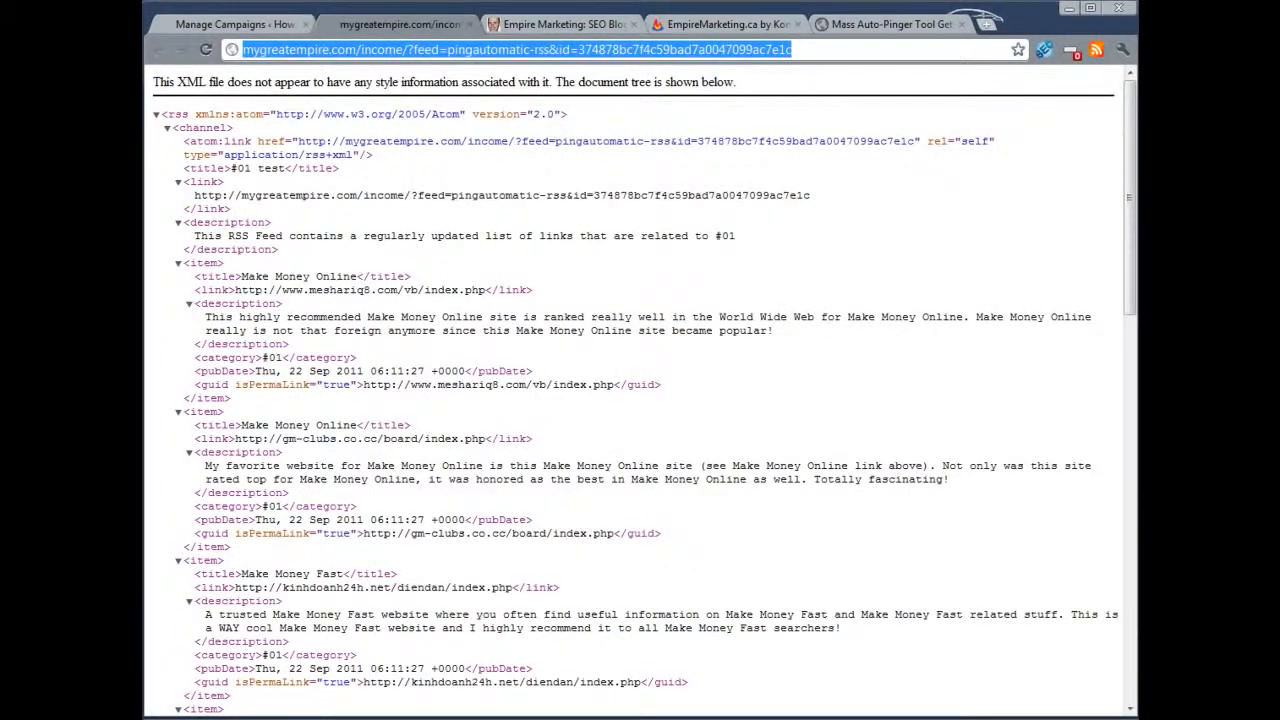
click(258, 28)
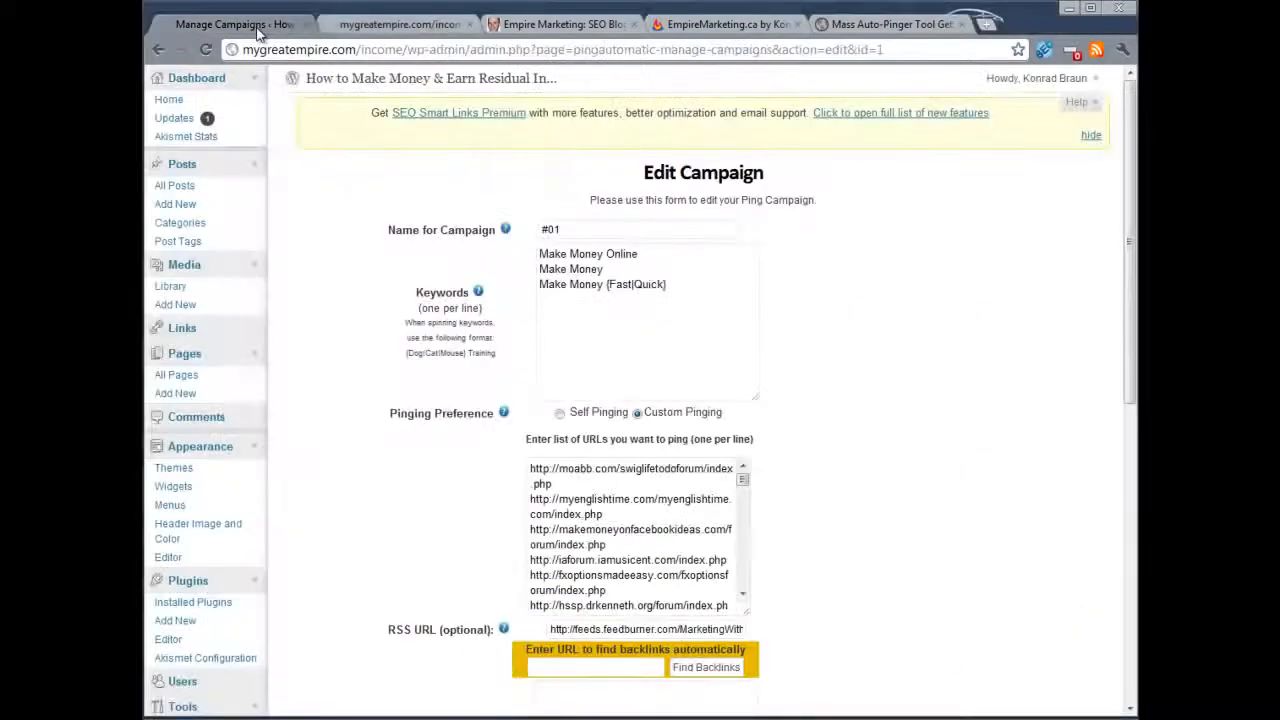
click(403, 26)
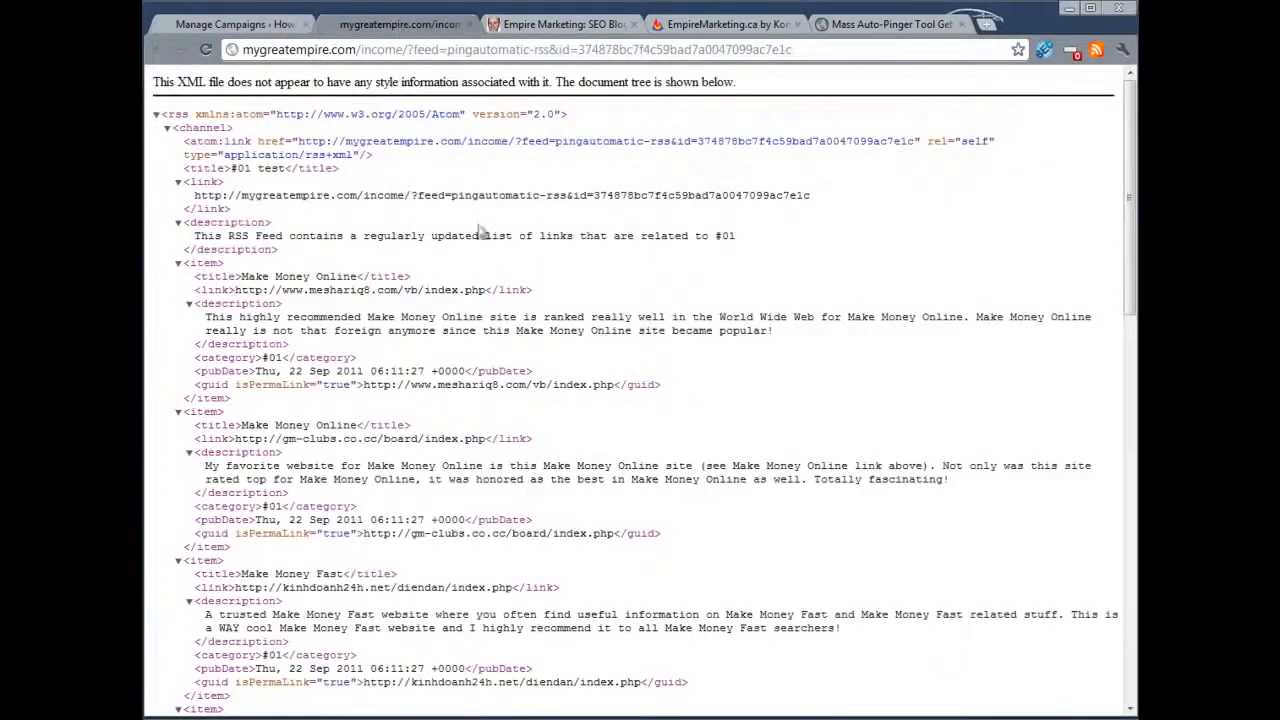
scroll(463, 175, down, 10)
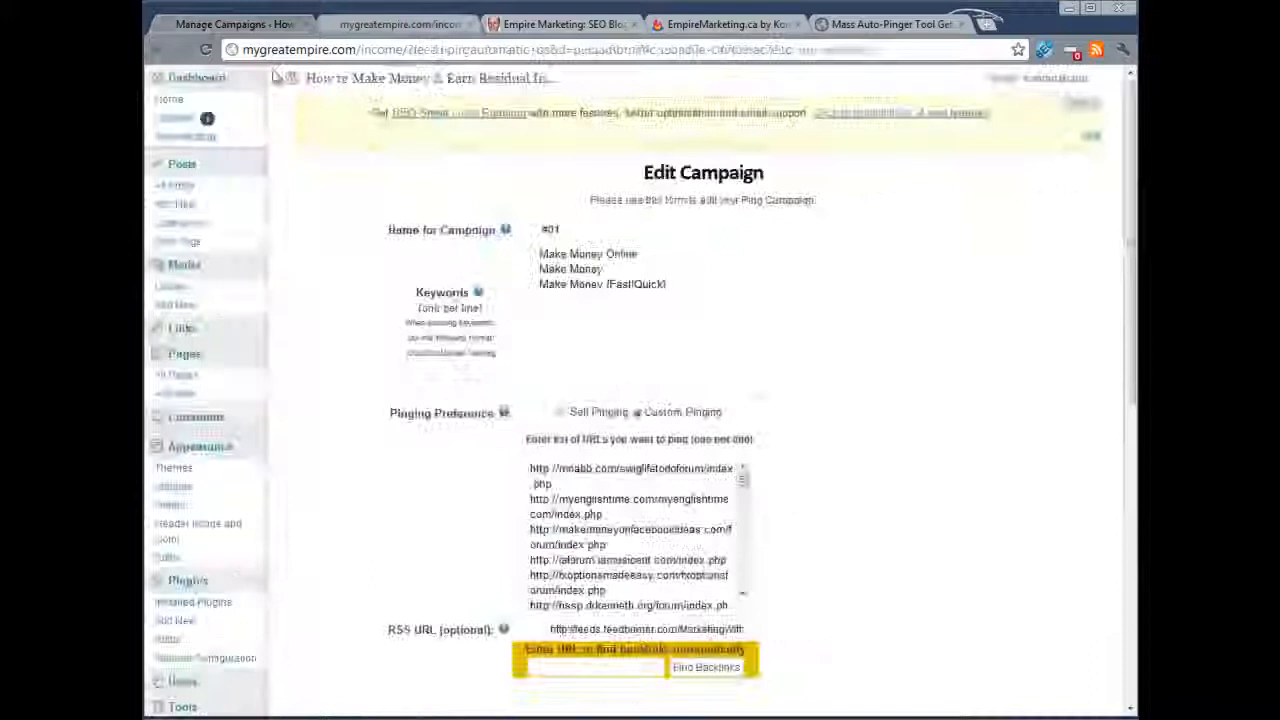
scroll(487, 364, down, 15)
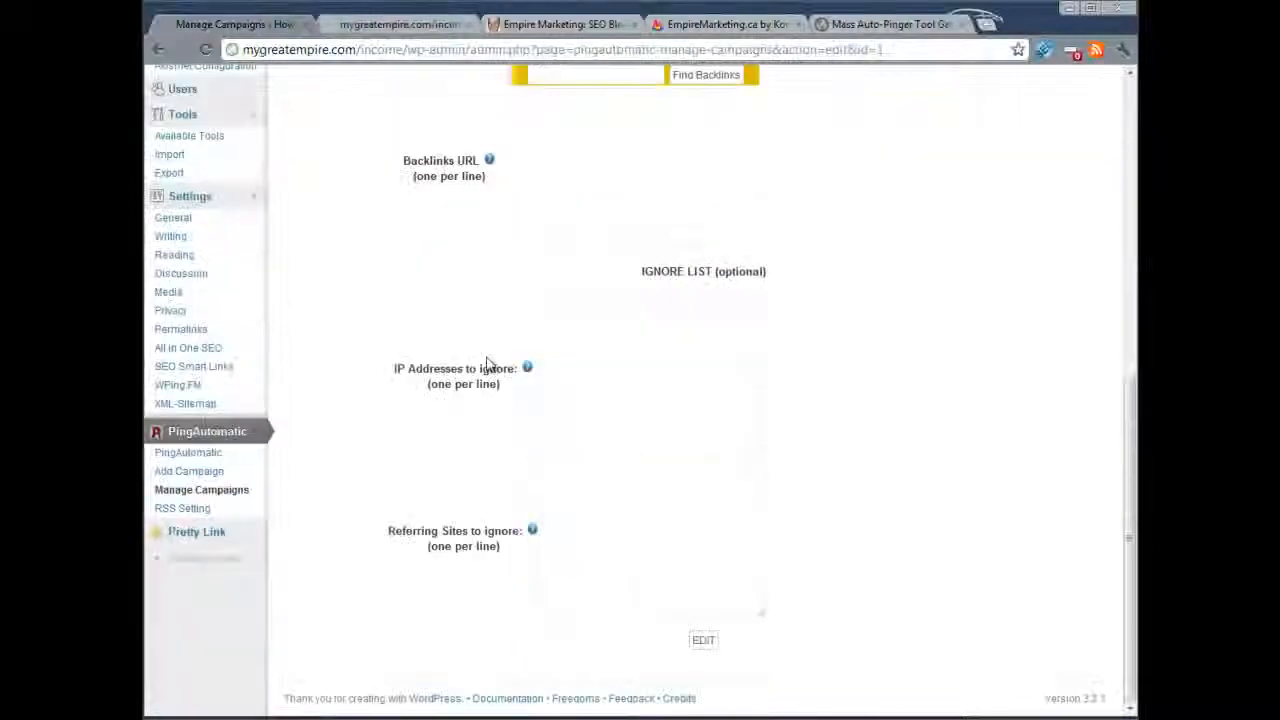
Open the PingAutomatic RSS settings and compare the randomized descriptions with the campaign's feed items in Firefox
click(178, 512)
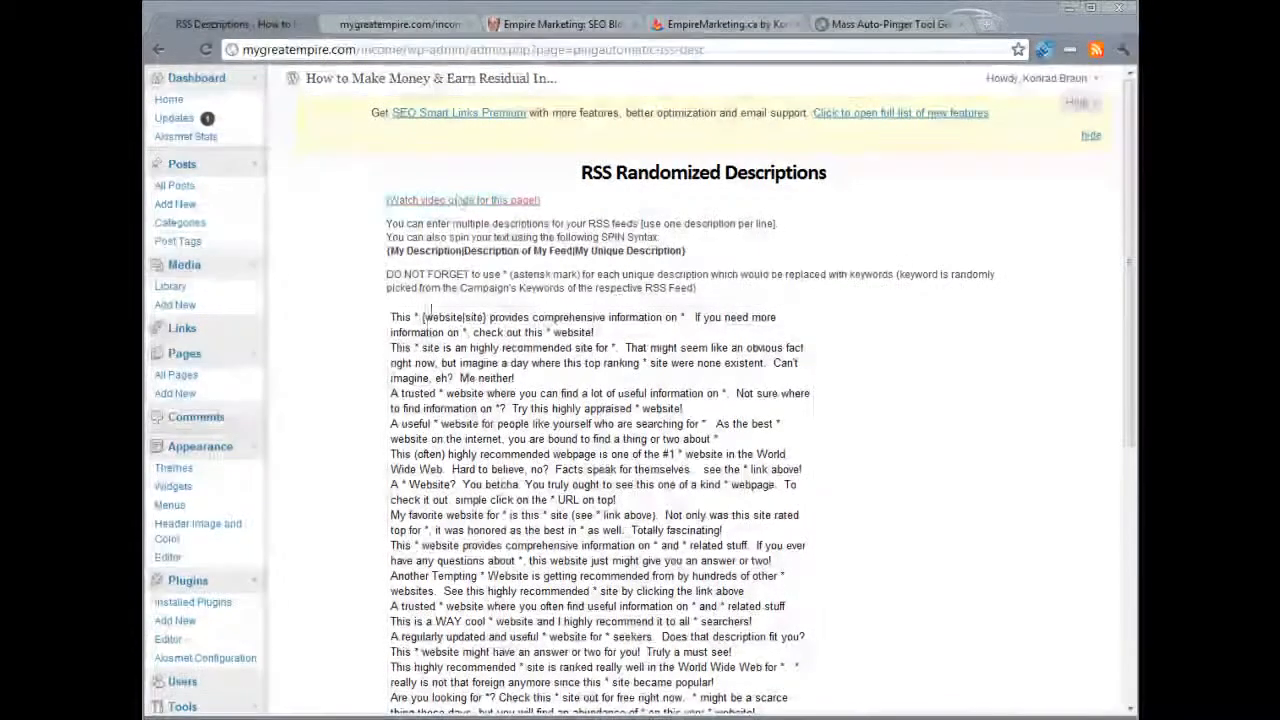
click(385, 26)
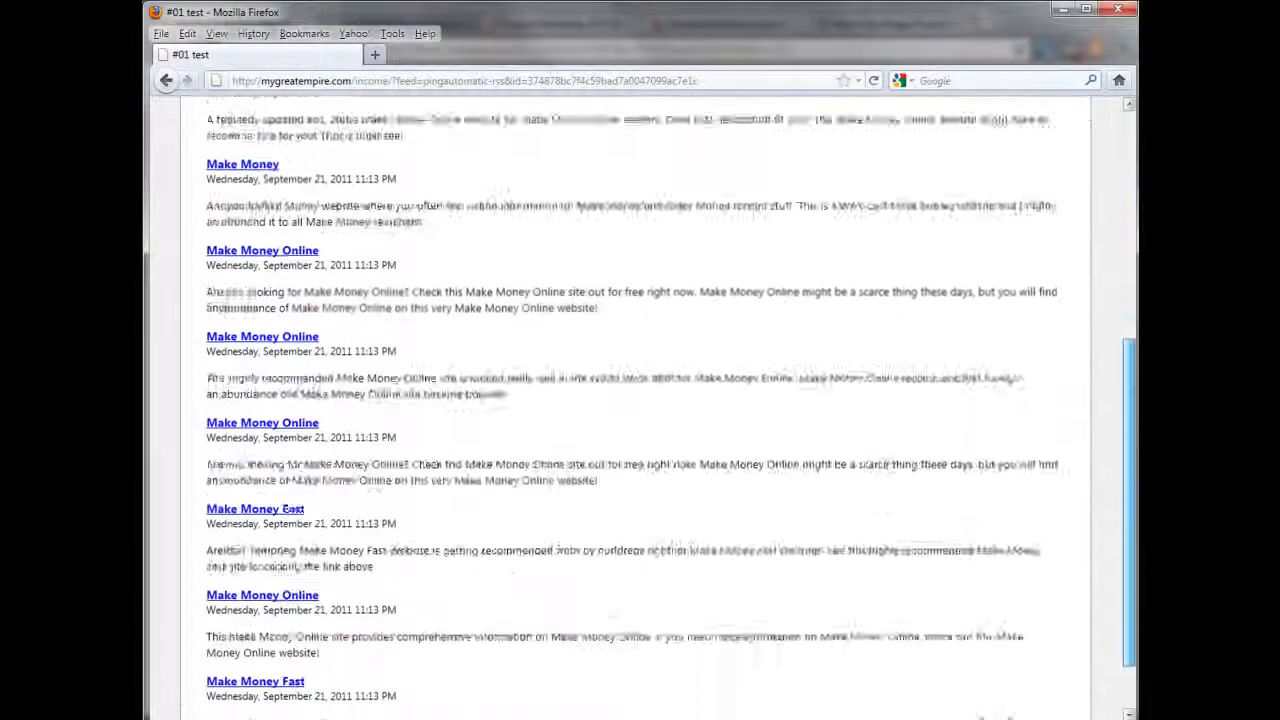
scroll(172, 378, up, 10)
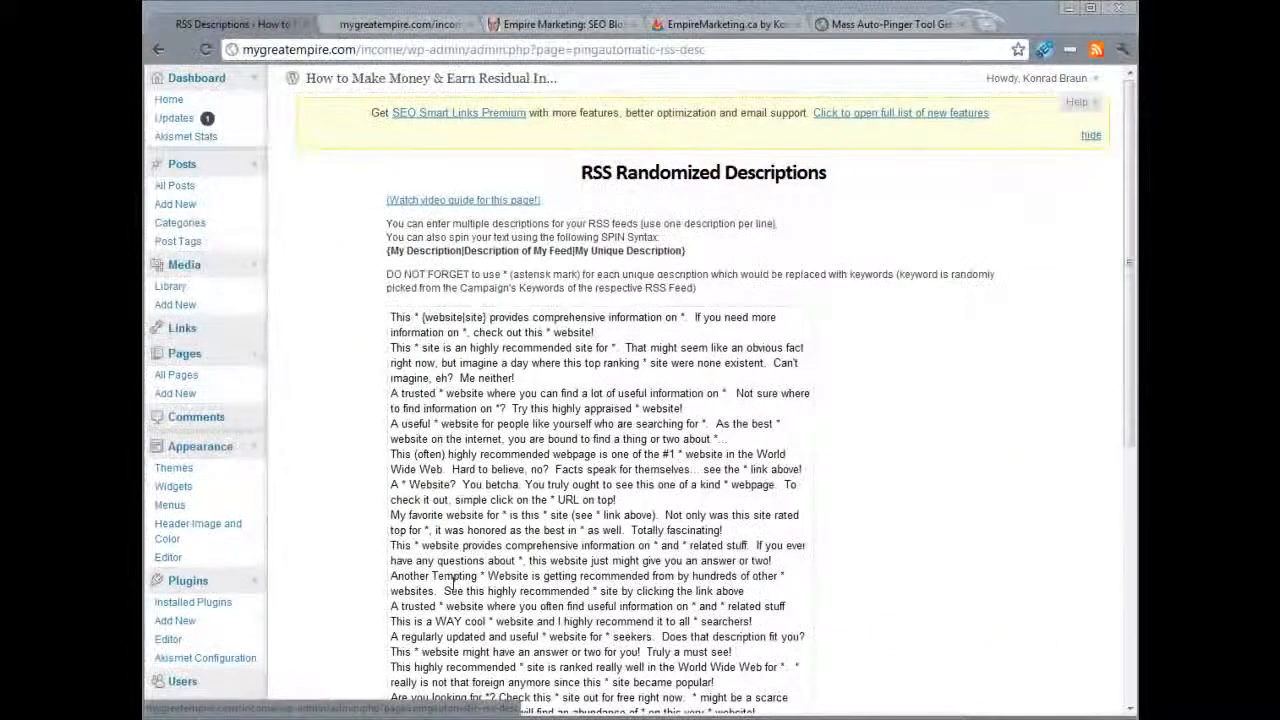
In the #01 test feed in Firefox, highlight the first item's description and the inserted keyword Make Money
scroll(365, 582, down, 5)
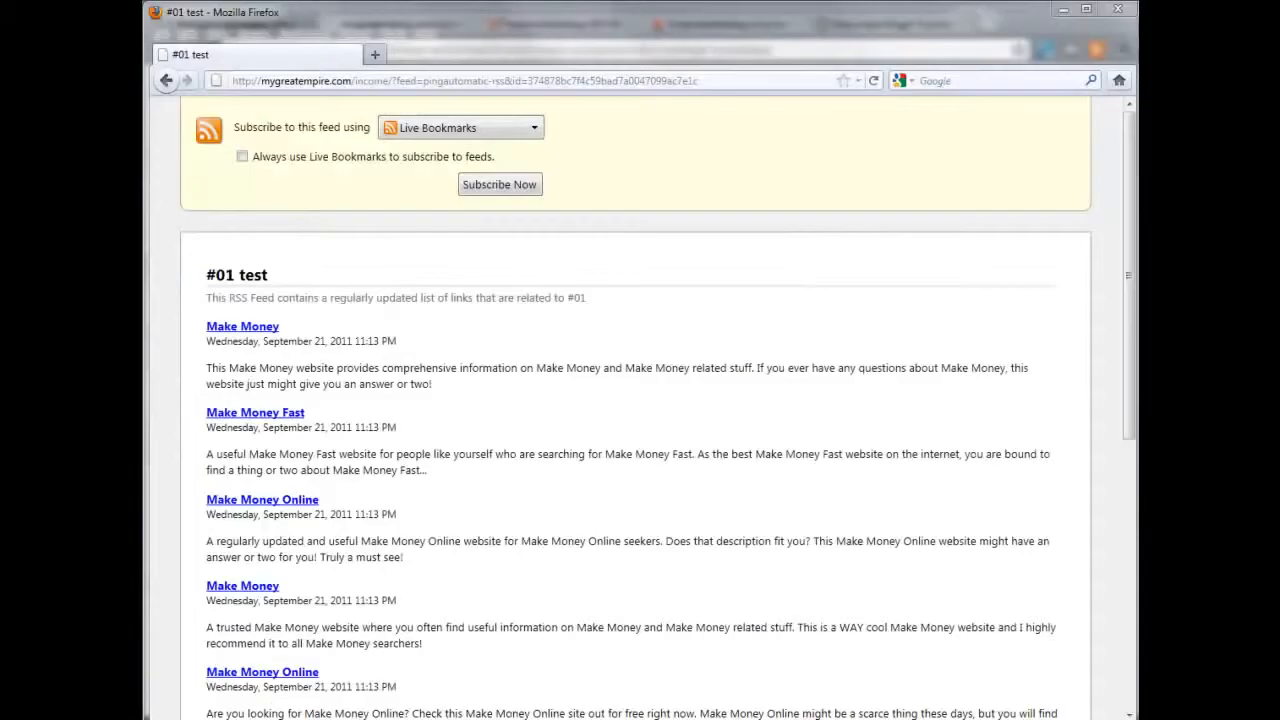
drag(432, 384, 208, 378)
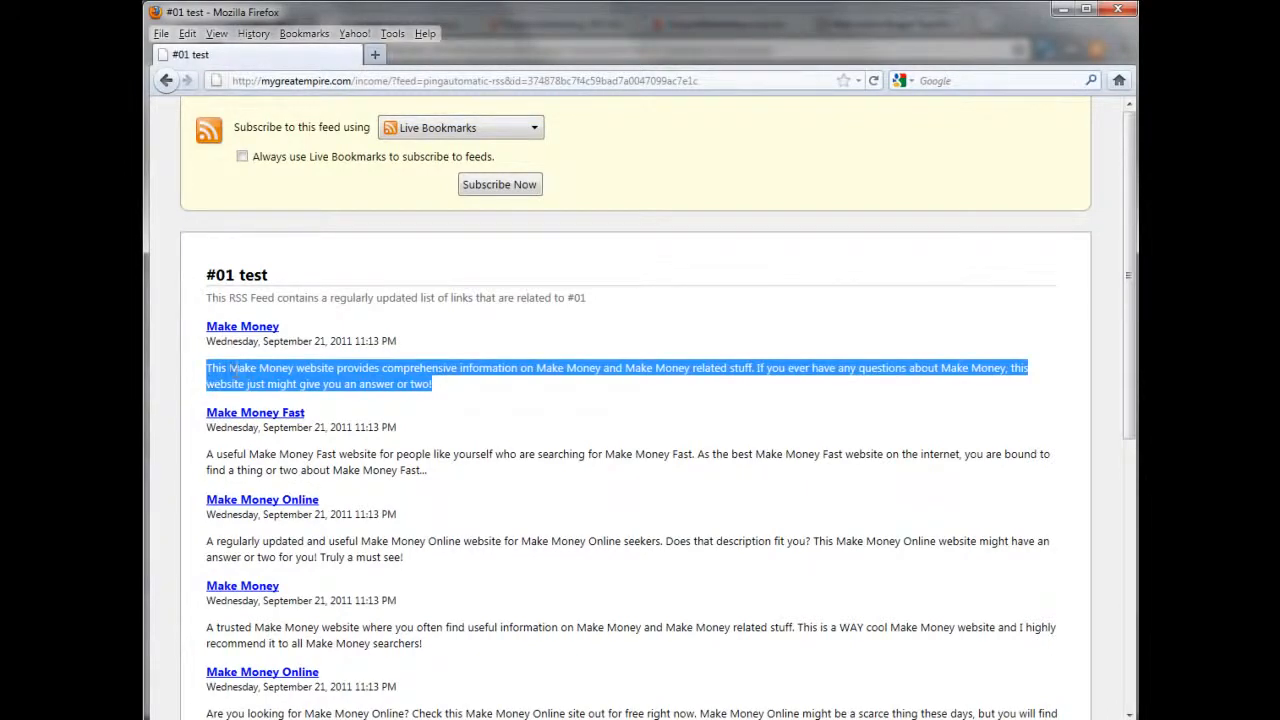
drag(229, 368, 294, 368)
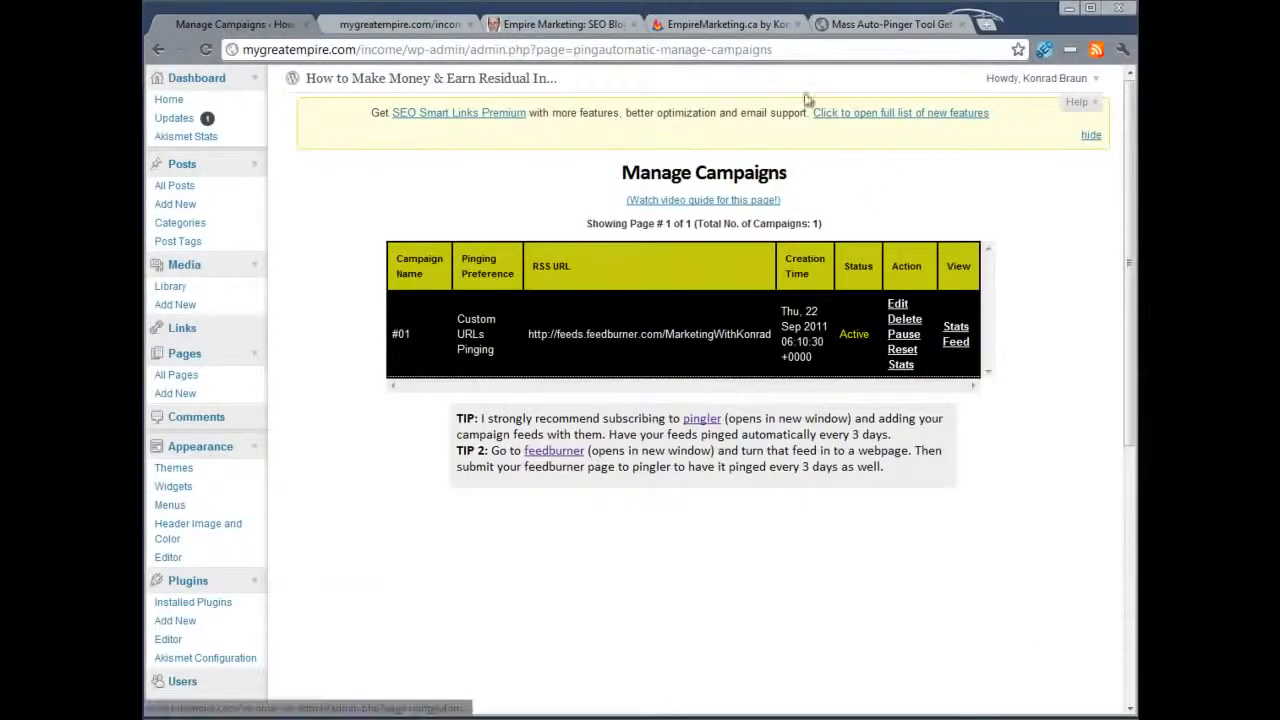
Reopen the RSS settings in WordPress and read through all randomized description templates with their asterisk keyword placeholders
scroll(309, 566, down, 5)
click(311, 569)
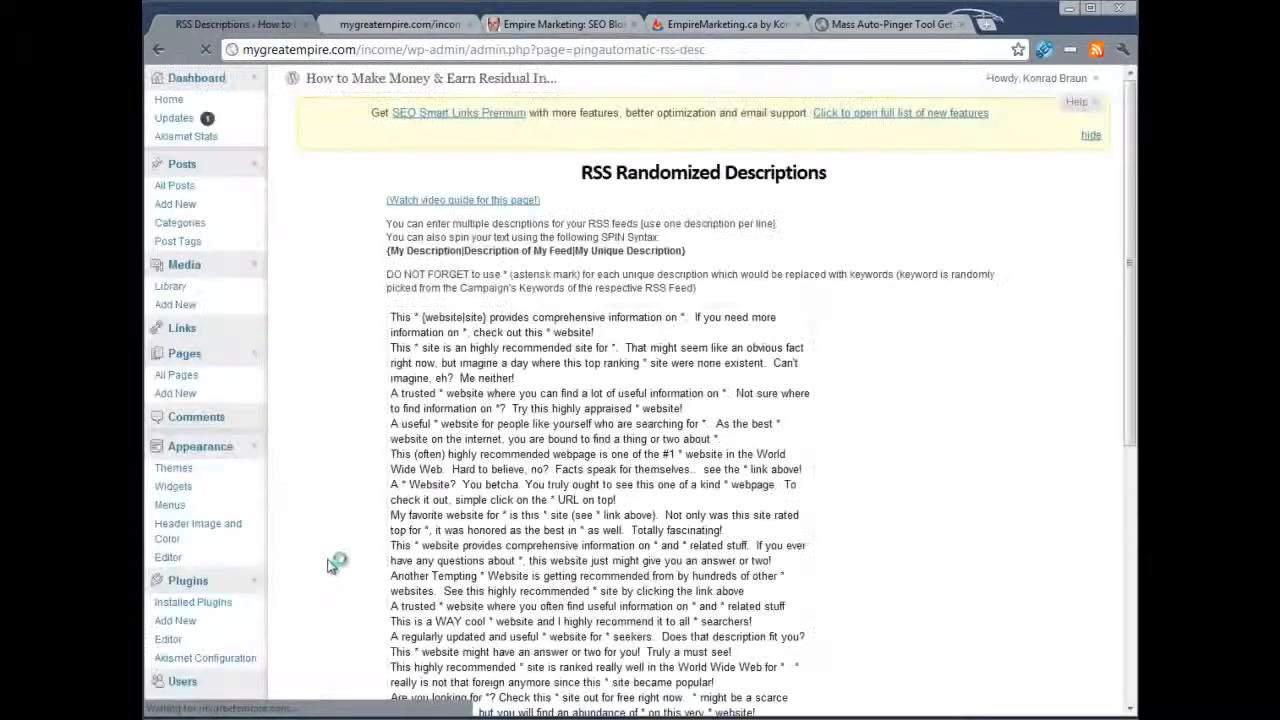
scroll(930, 400, down, 5)
click(198, 652)
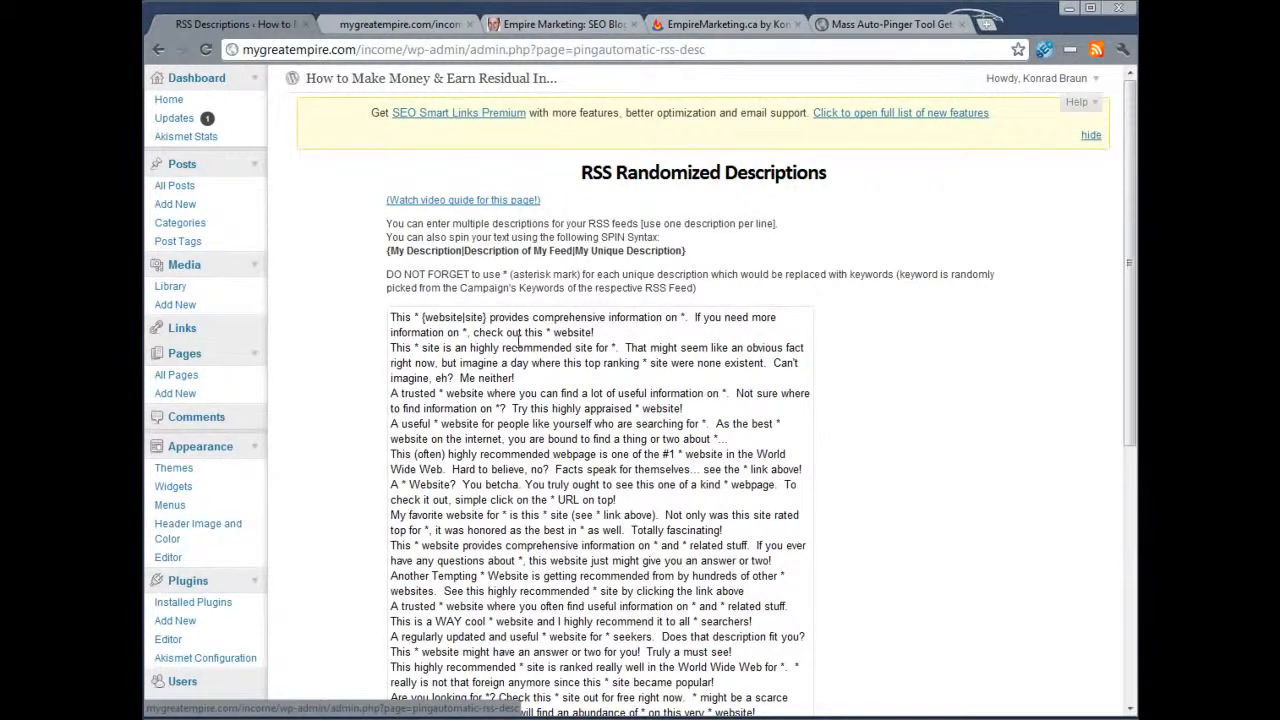
scroll(518, 342, down, 4)
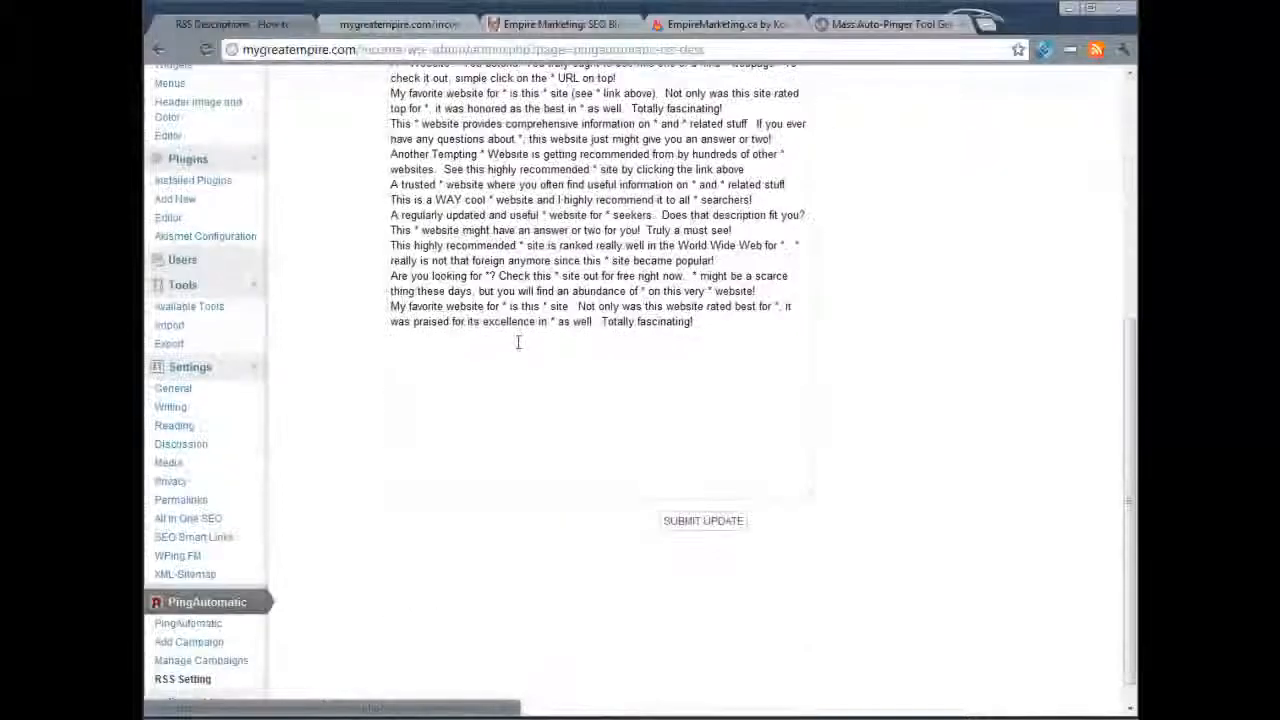
scroll(518, 342, up, 3)
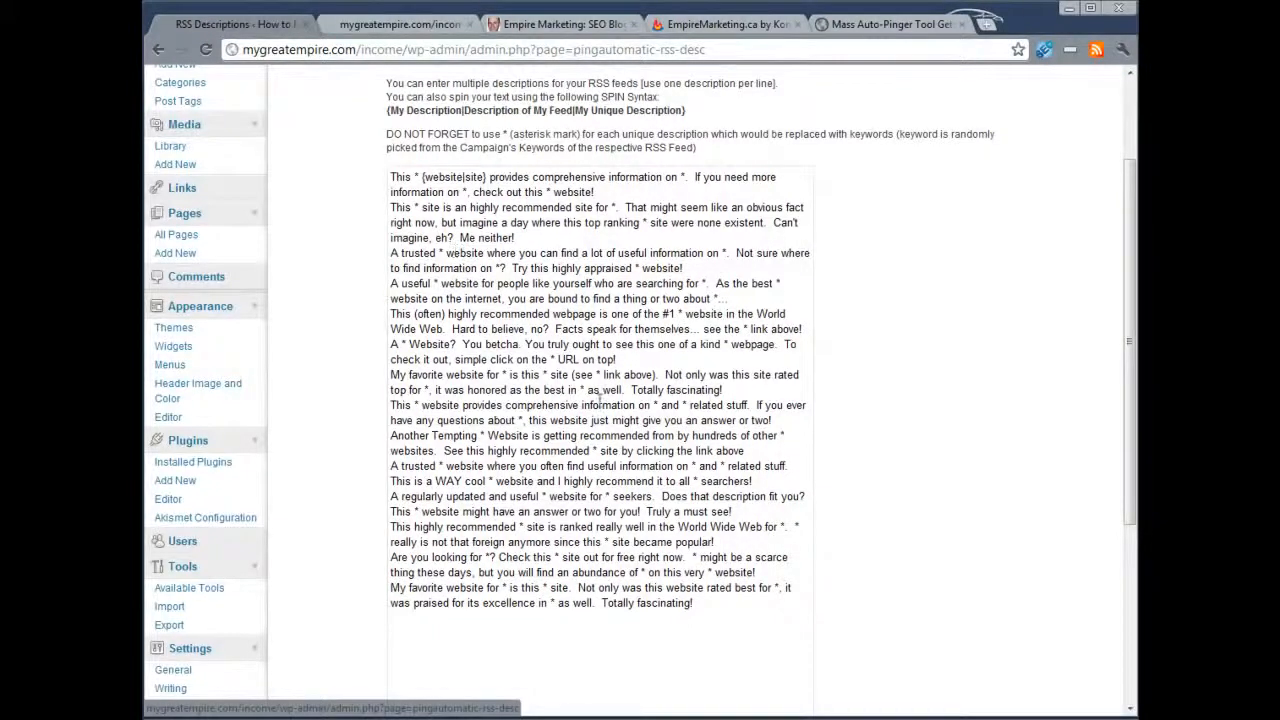
scroll(512, 365, down, 3)
scroll(510, 368, up, 5)
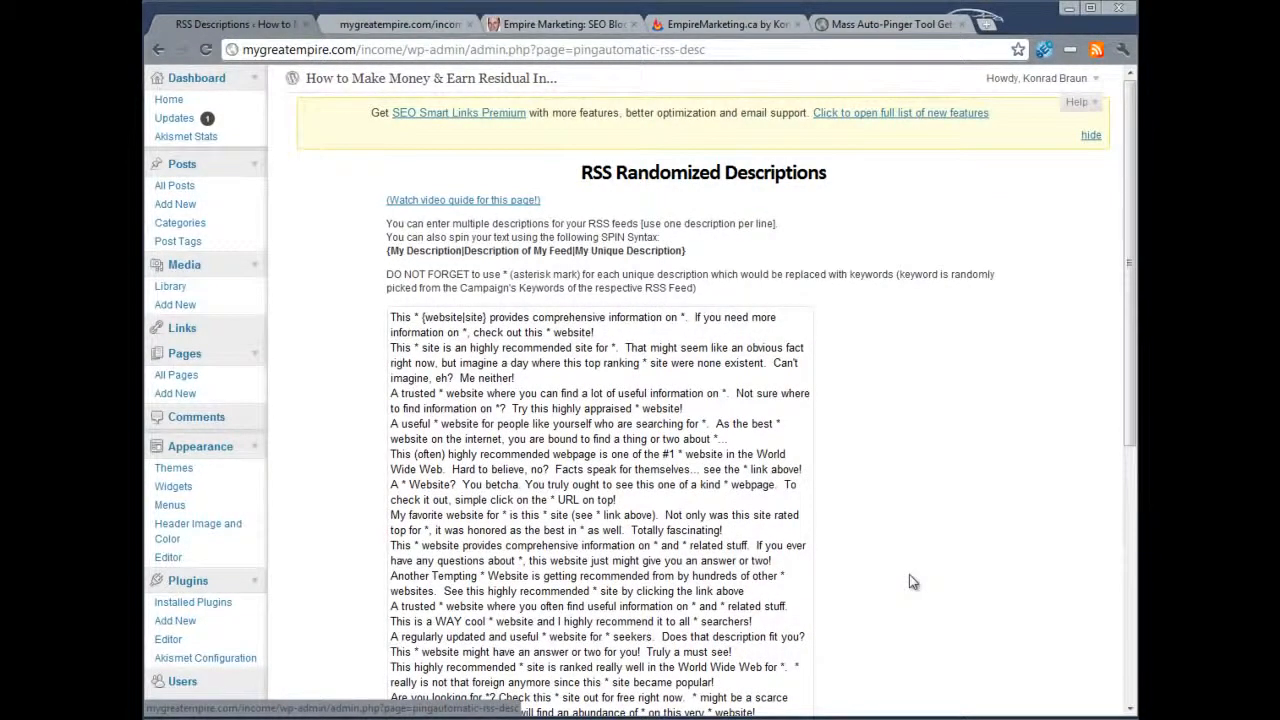
scroll(909, 582, down, 5)
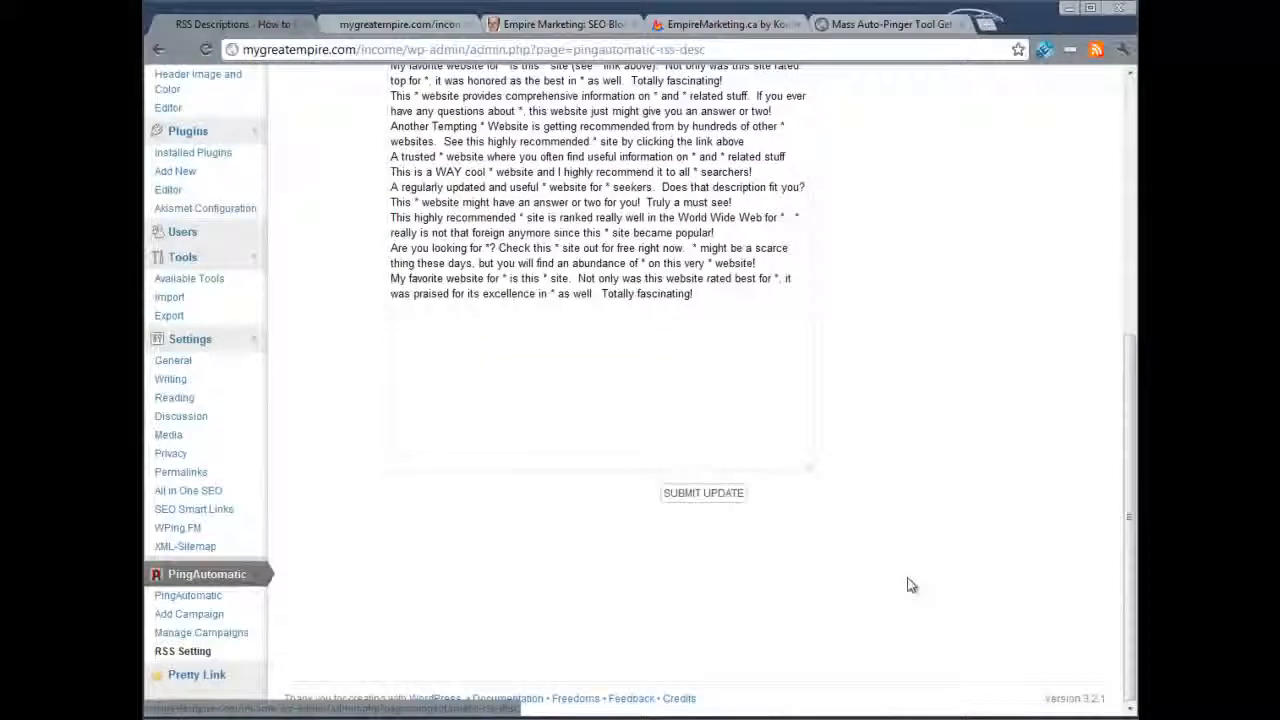
Open a blank form for adding another campaign and look through its fields down to the ignore list
click(178, 596)
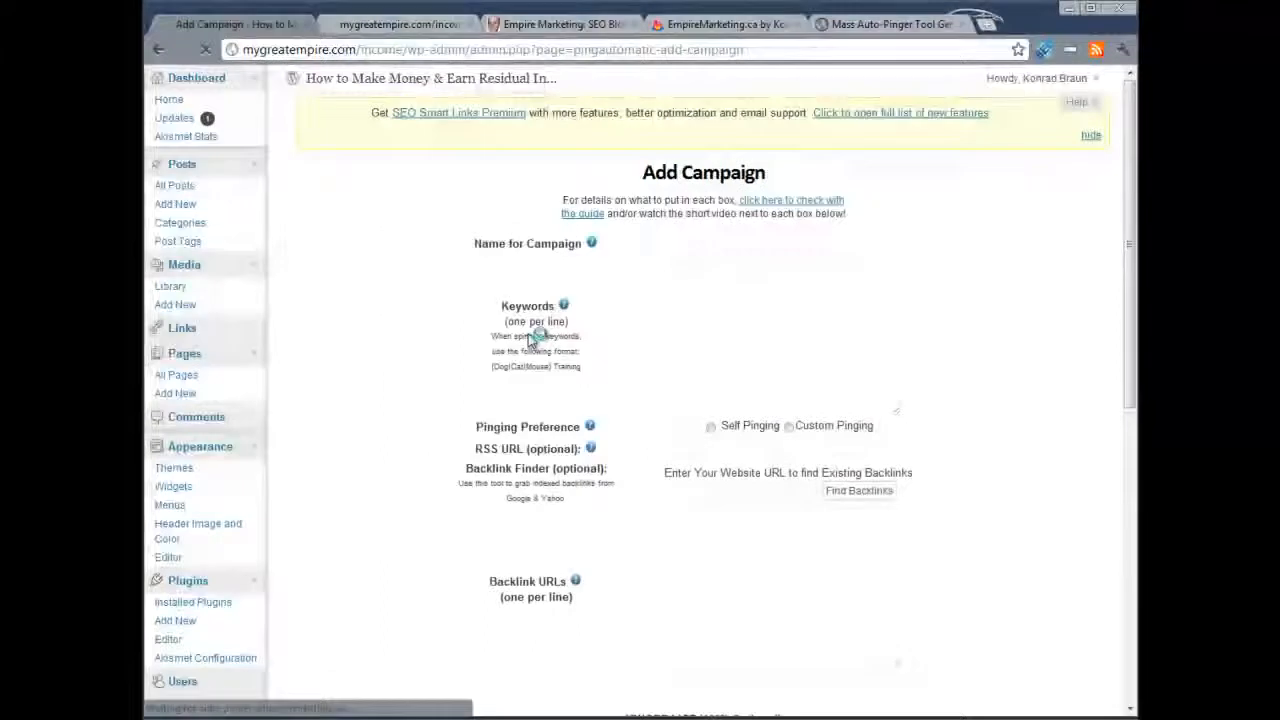
scroll(514, 449, down, 6)
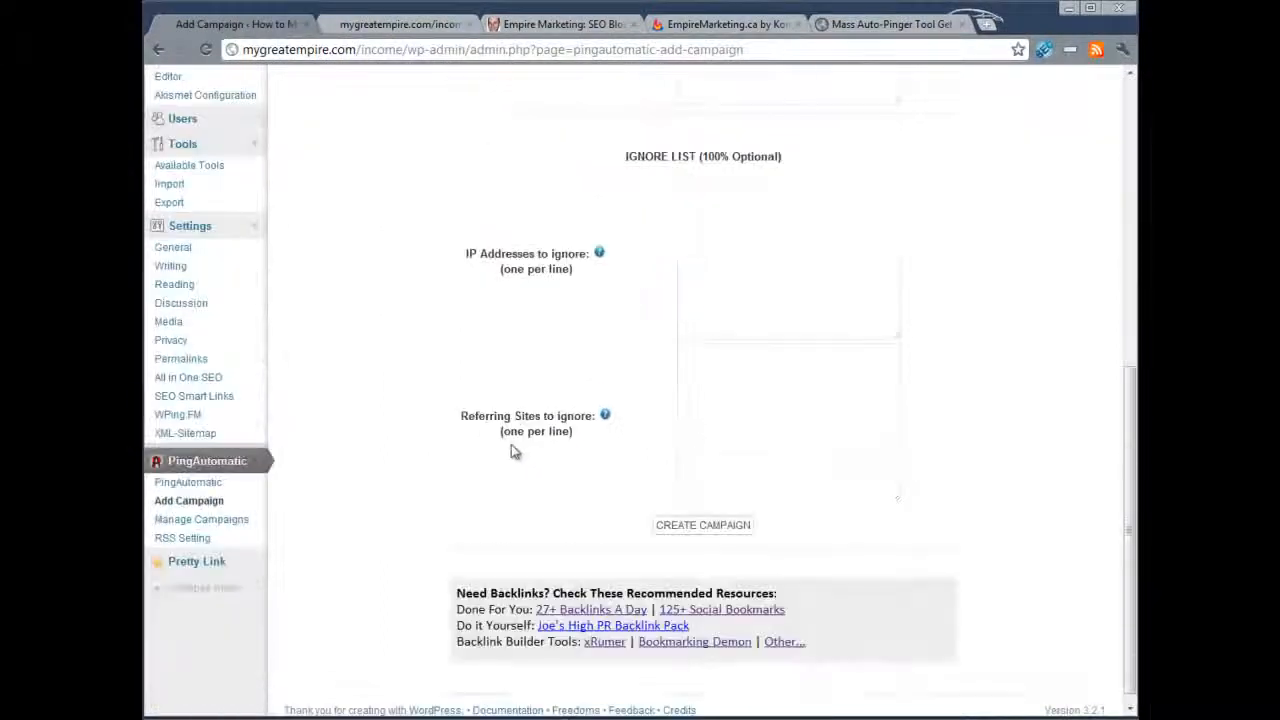
scroll(990, 600, up, 6)
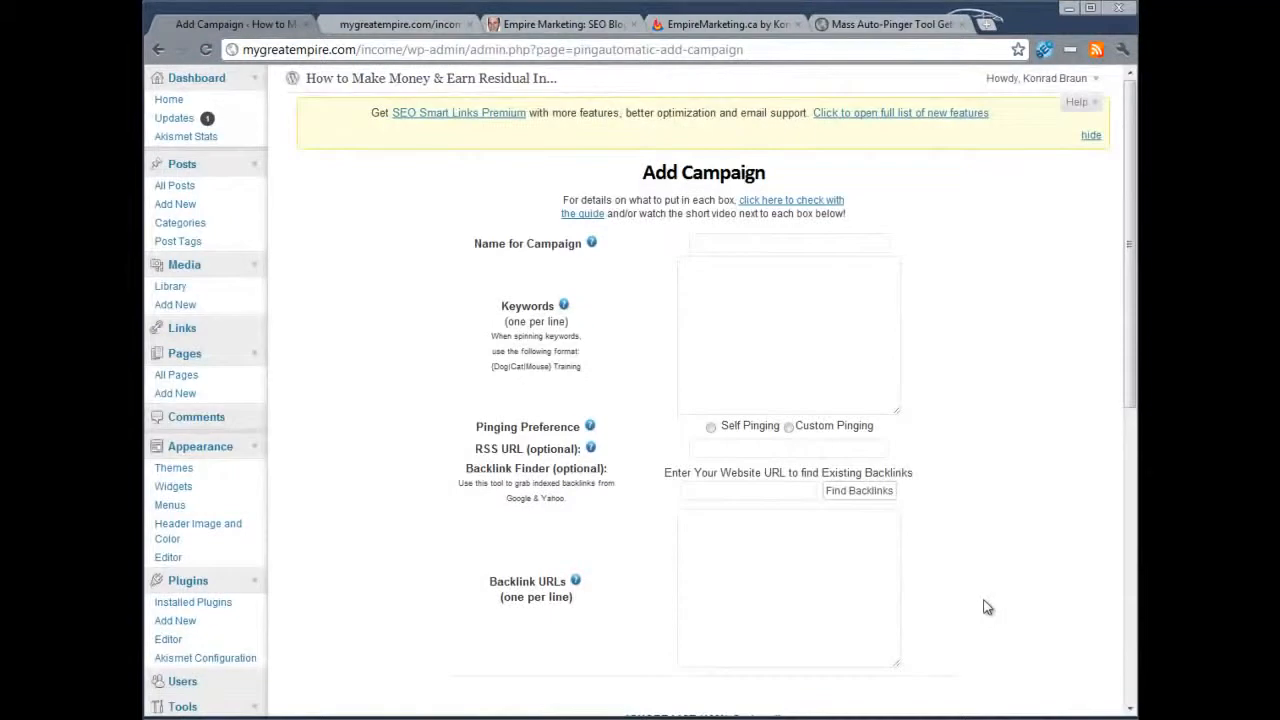